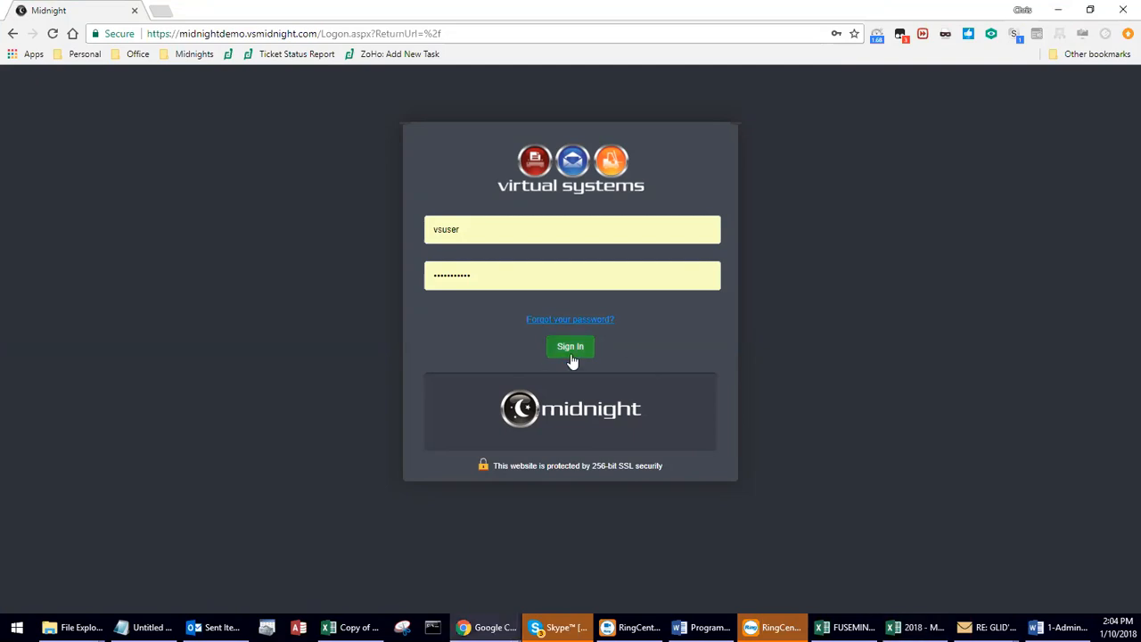
Sign in to Midnight with the saved credentials and open the Account Item Codes list in the administration settings
click(572, 356)
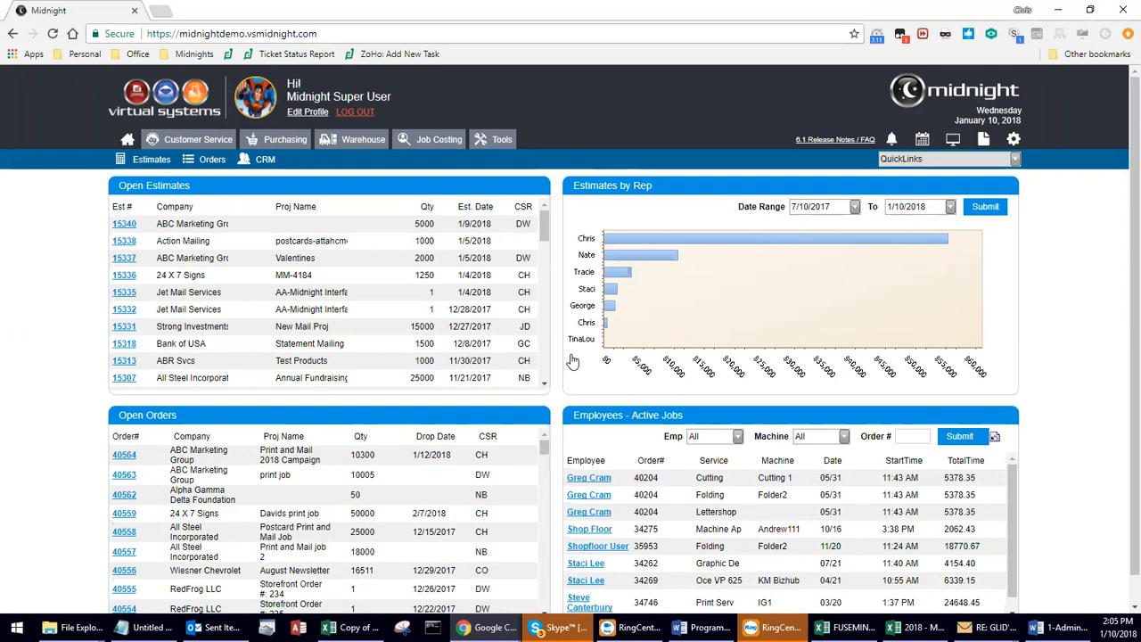
click(1013, 145)
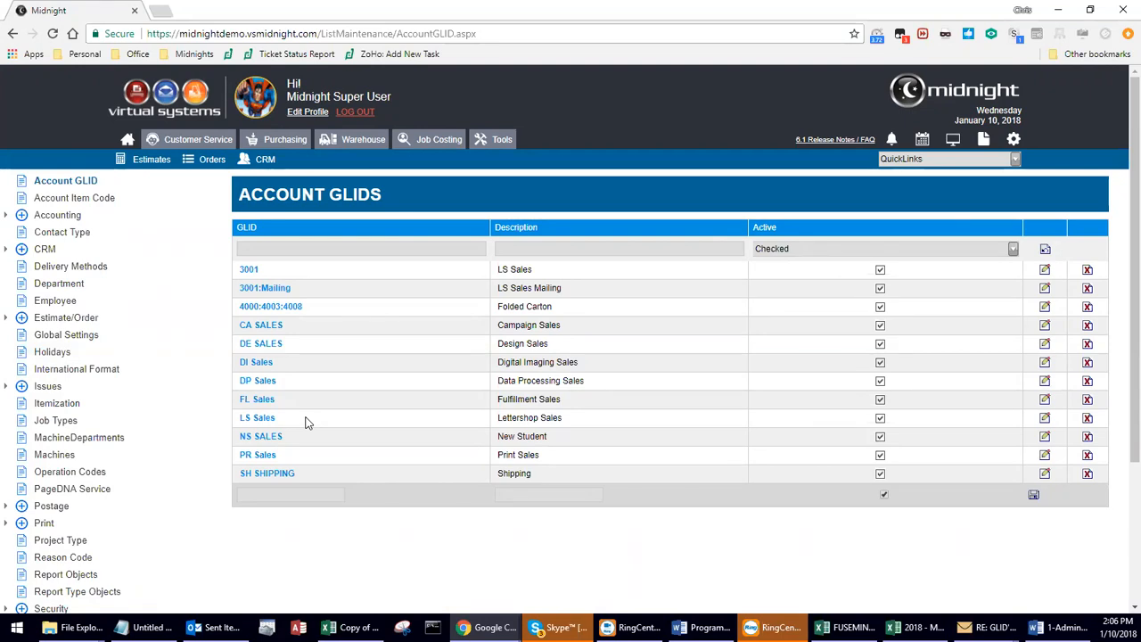
click(35, 216)
click(88, 203)
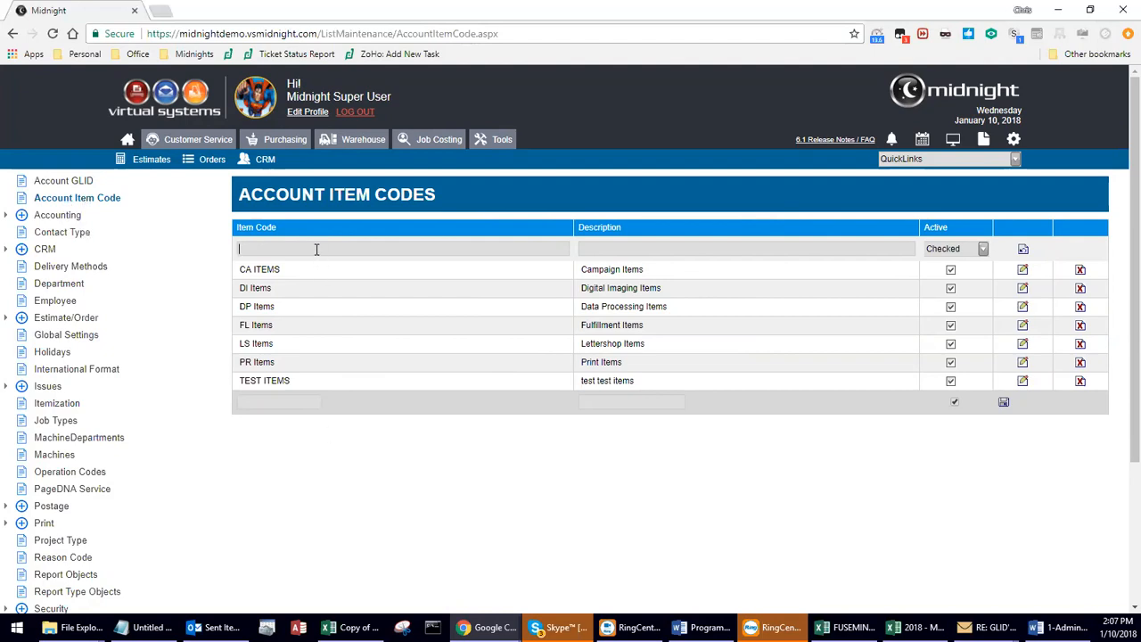
Filter the account item codes by "Ite", "CA" and "It" in turn, and clear all the filters
text(Ite)
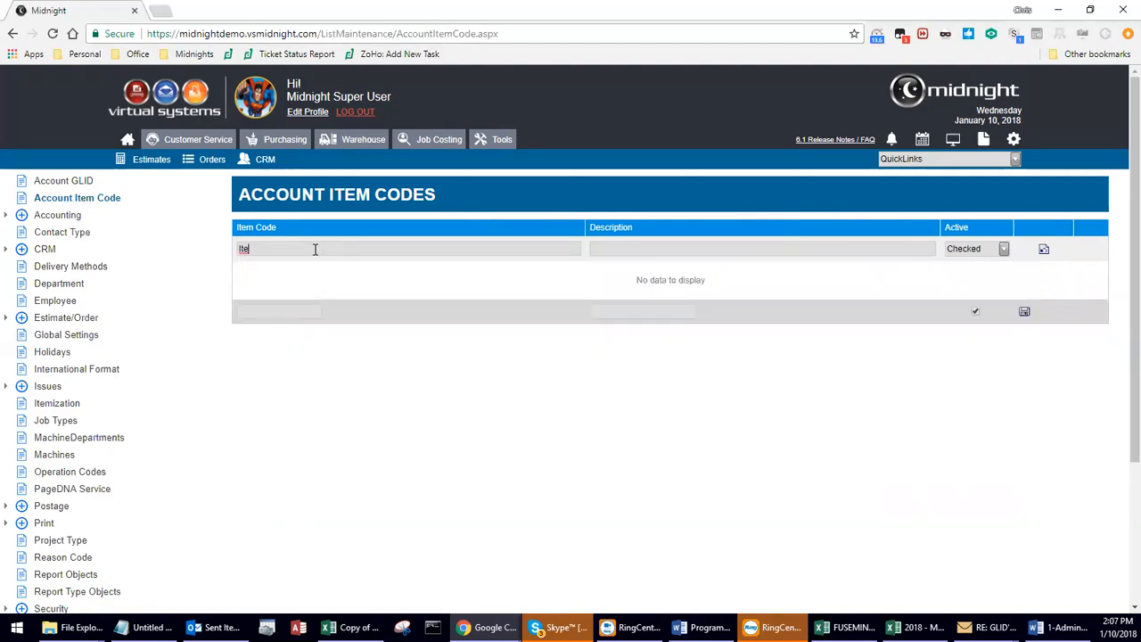
text(CA)
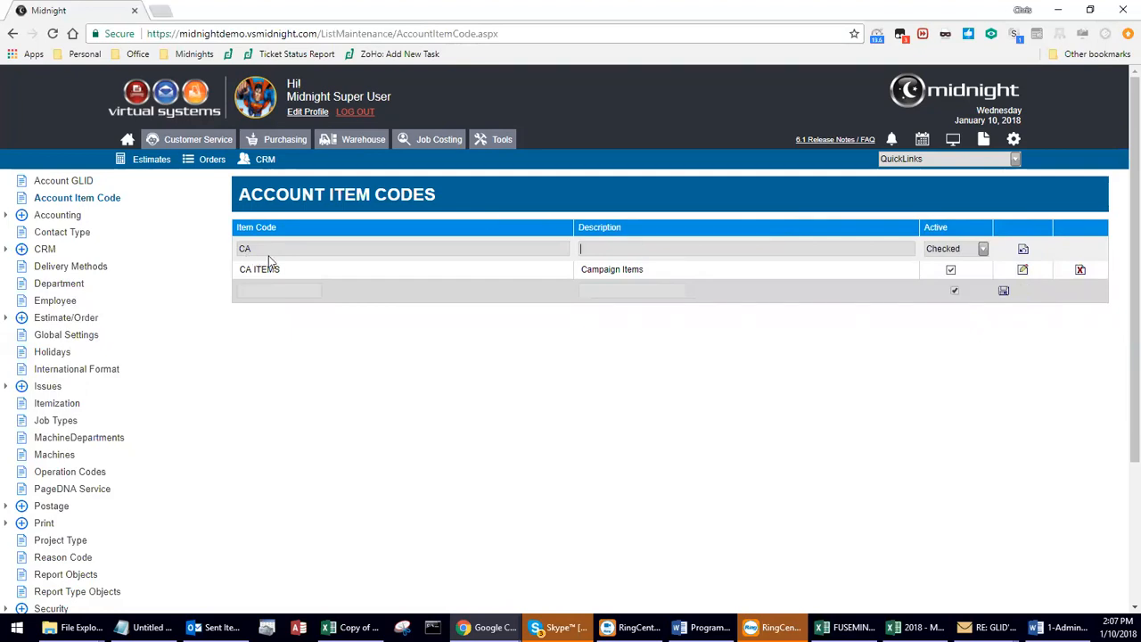
drag(256, 248, 208, 252)
text(It)
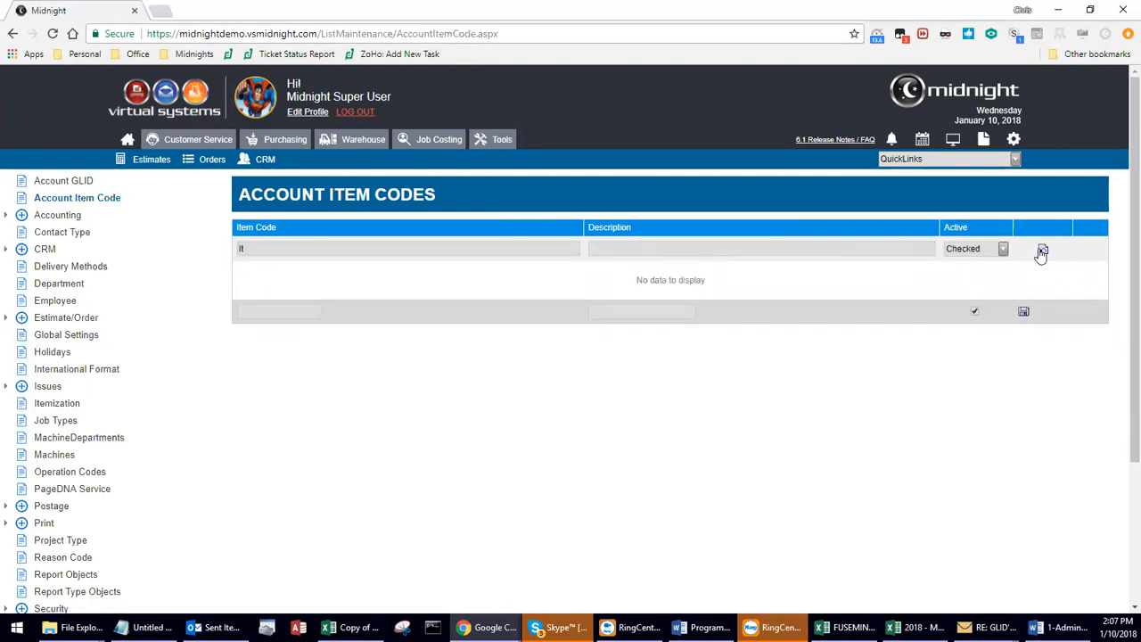
click(1044, 251)
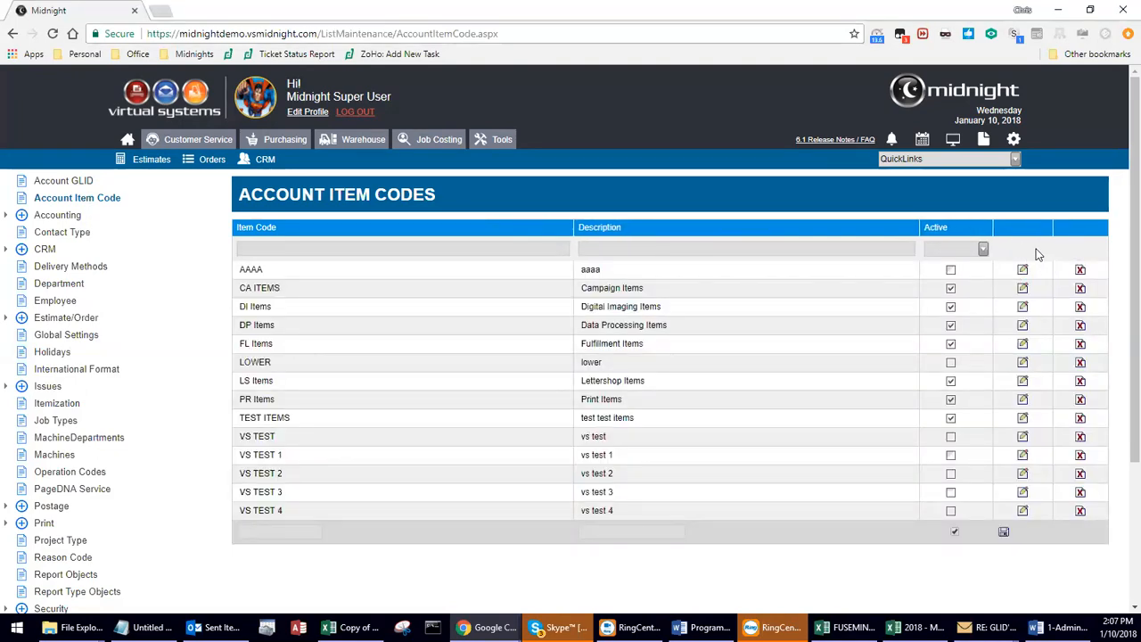
Filter the item codes by Active status as Checked, as Unchecked, and back to Checked
click(984, 248)
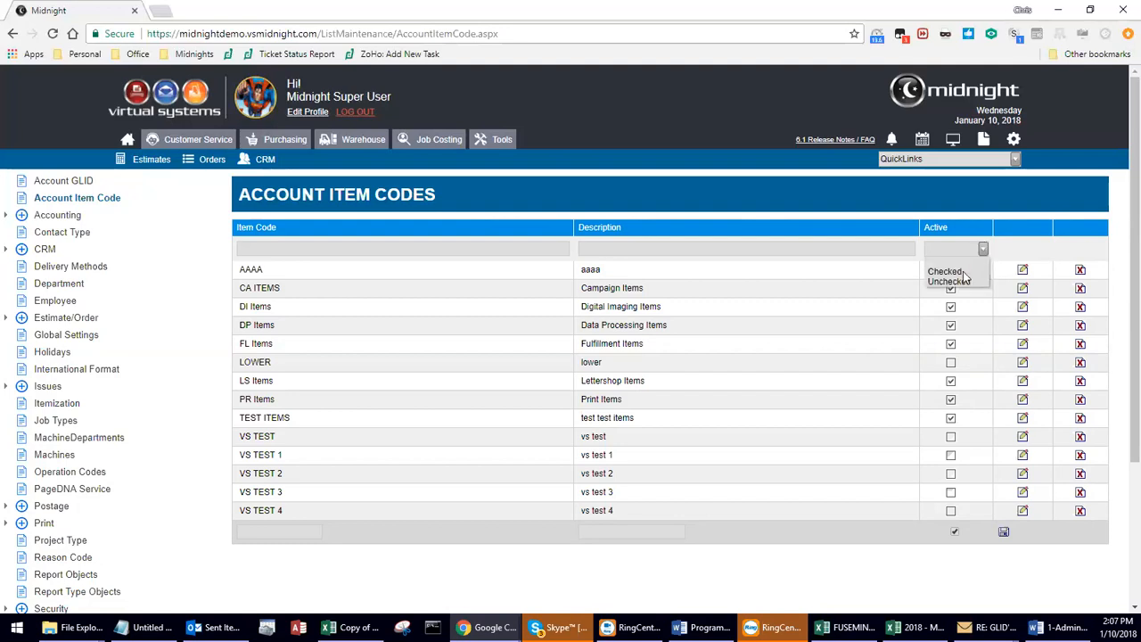
click(964, 271)
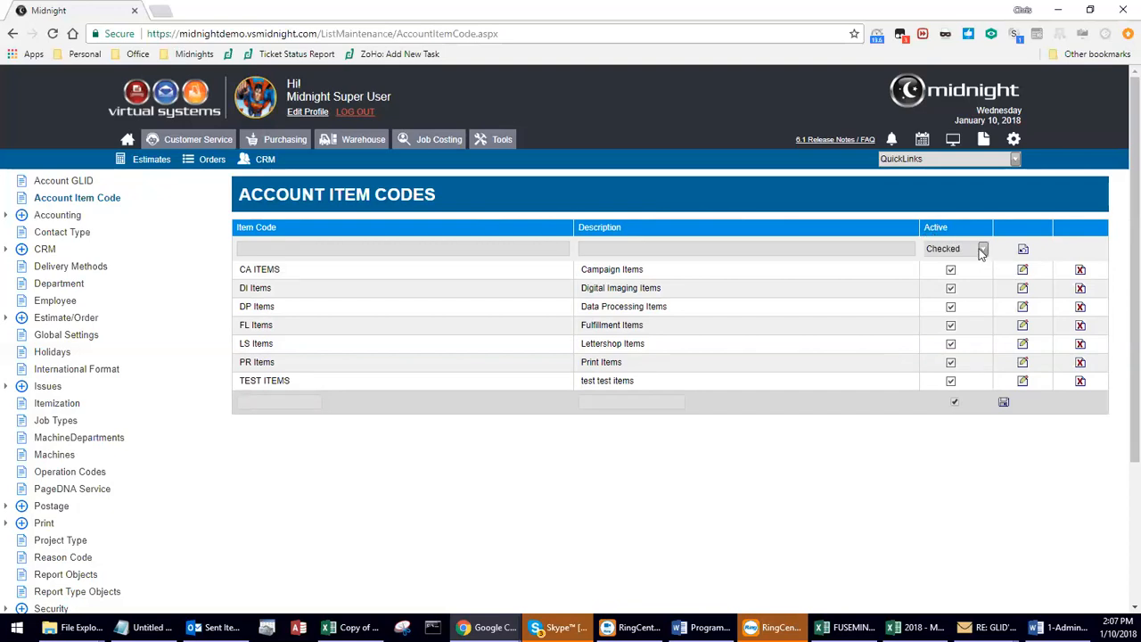
click(983, 249)
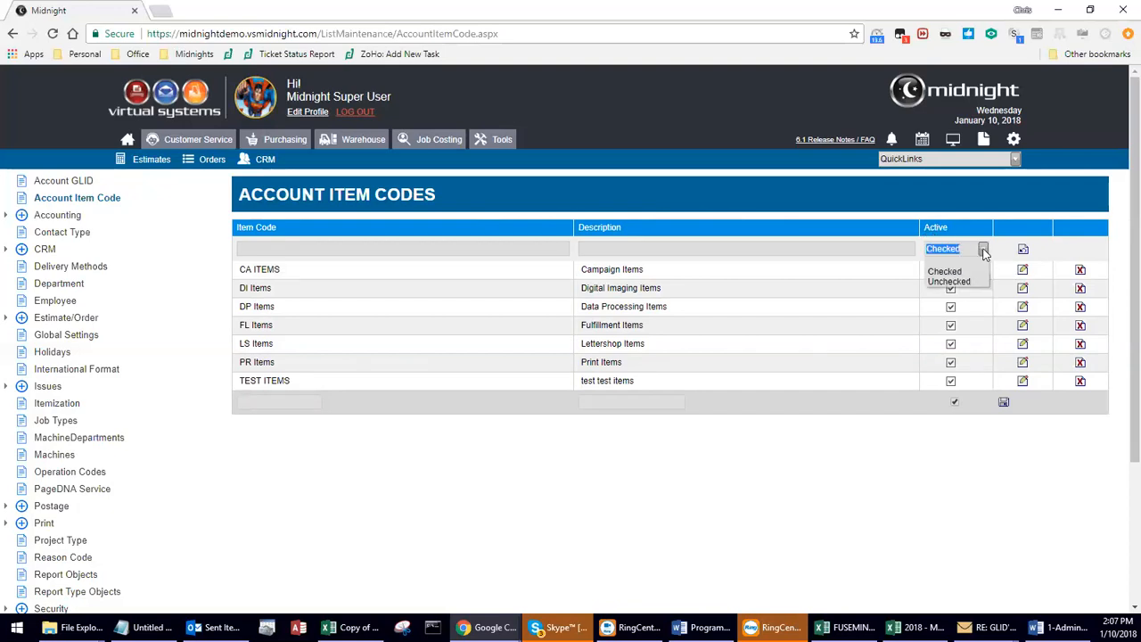
click(950, 281)
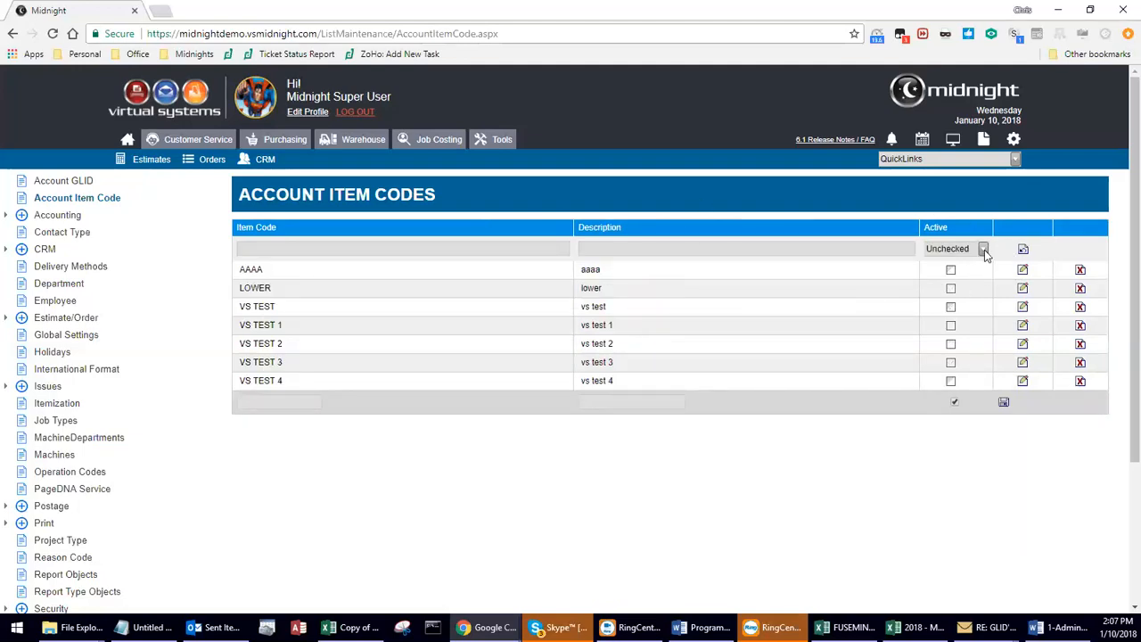
click(984, 250)
click(947, 267)
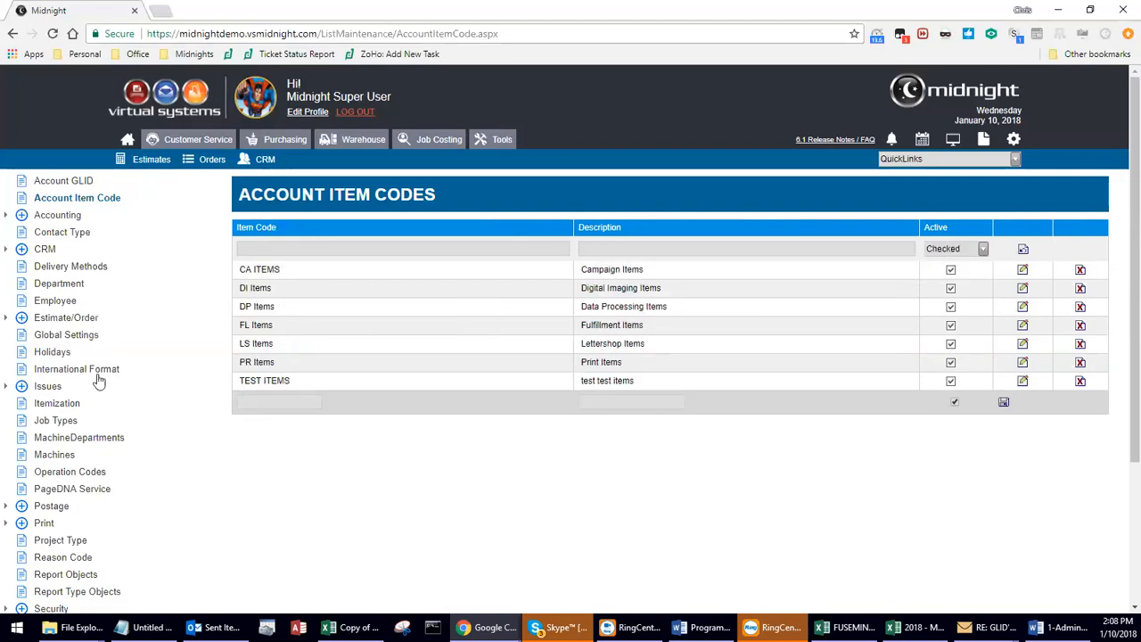
Add and save an active item code "MS Items" with the description "Mailing Items"
click(280, 403)
text(MAI)
key(BackSpace)
key(BackSpace)
text(S Items)
key(Tab)
text(Mailing Items)
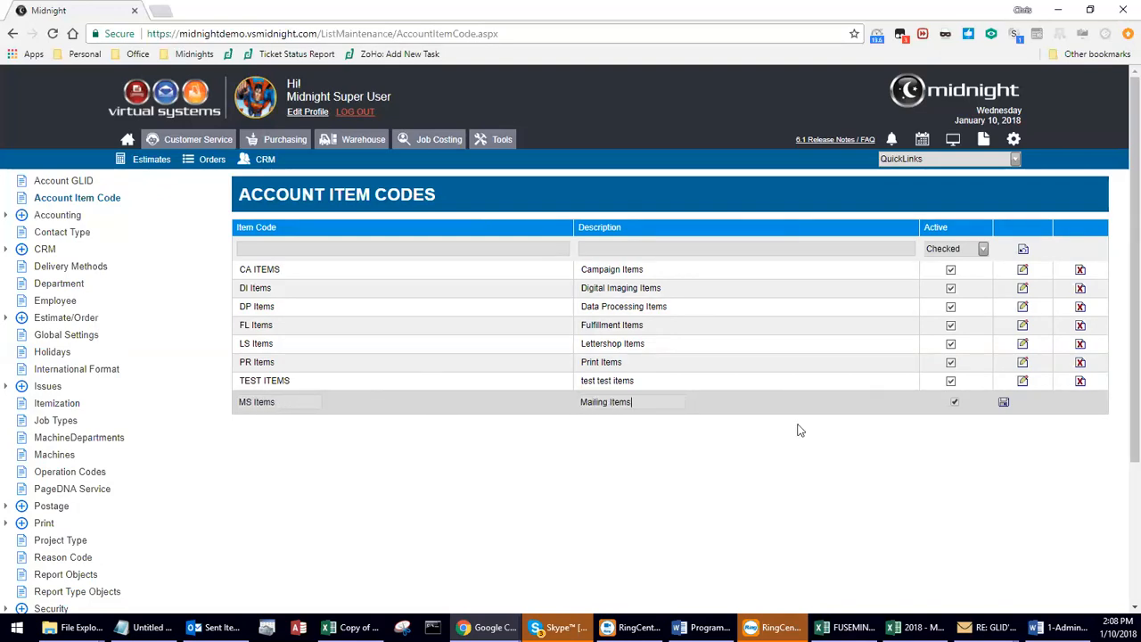
click(1003, 403)
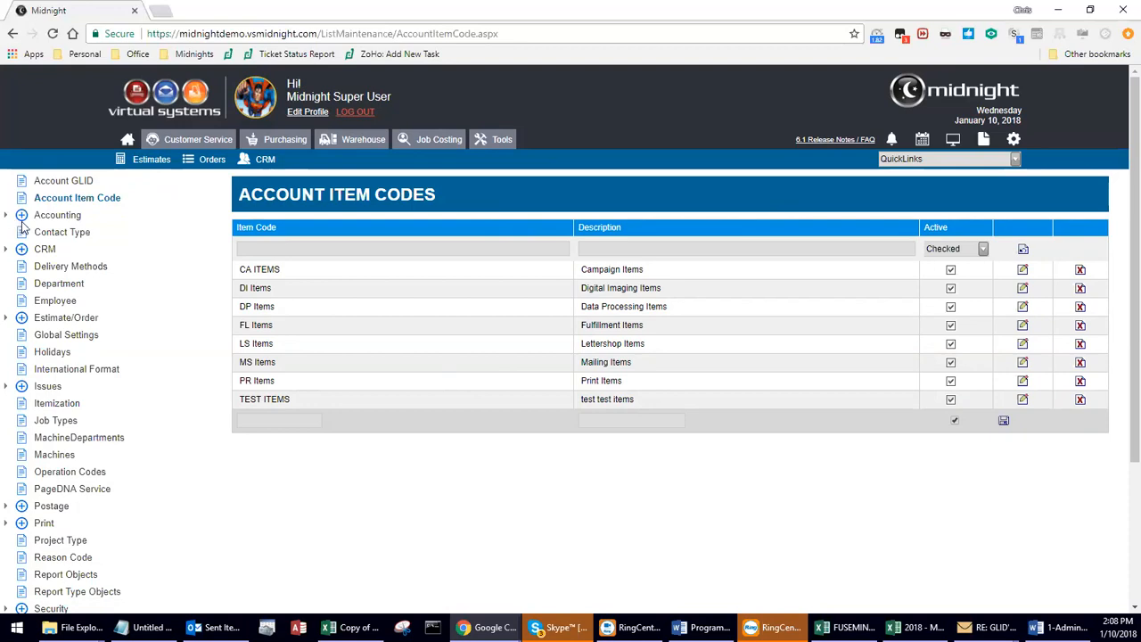
Look through the Postage Account, Postage Inventory and Postage Types lists under Accounting
click(6, 214)
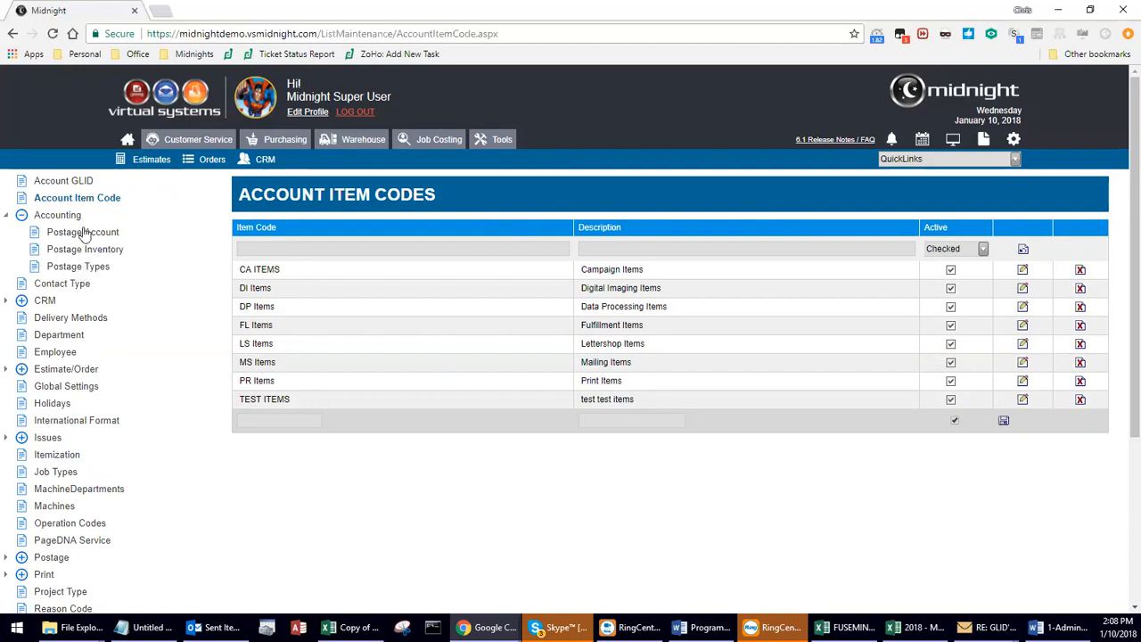
click(88, 232)
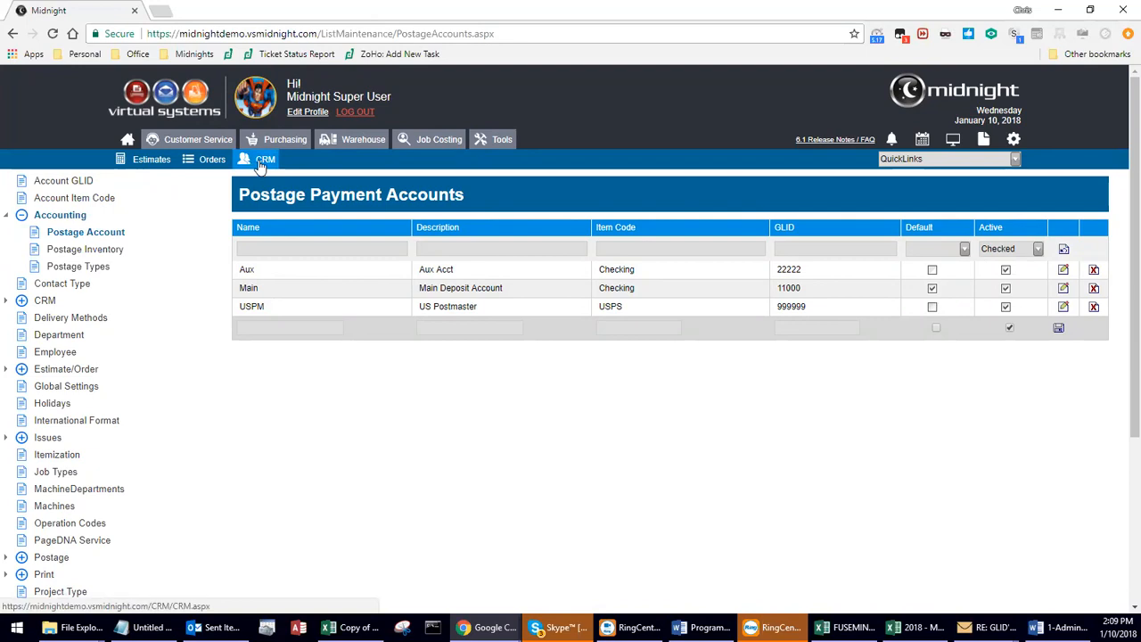
click(99, 254)
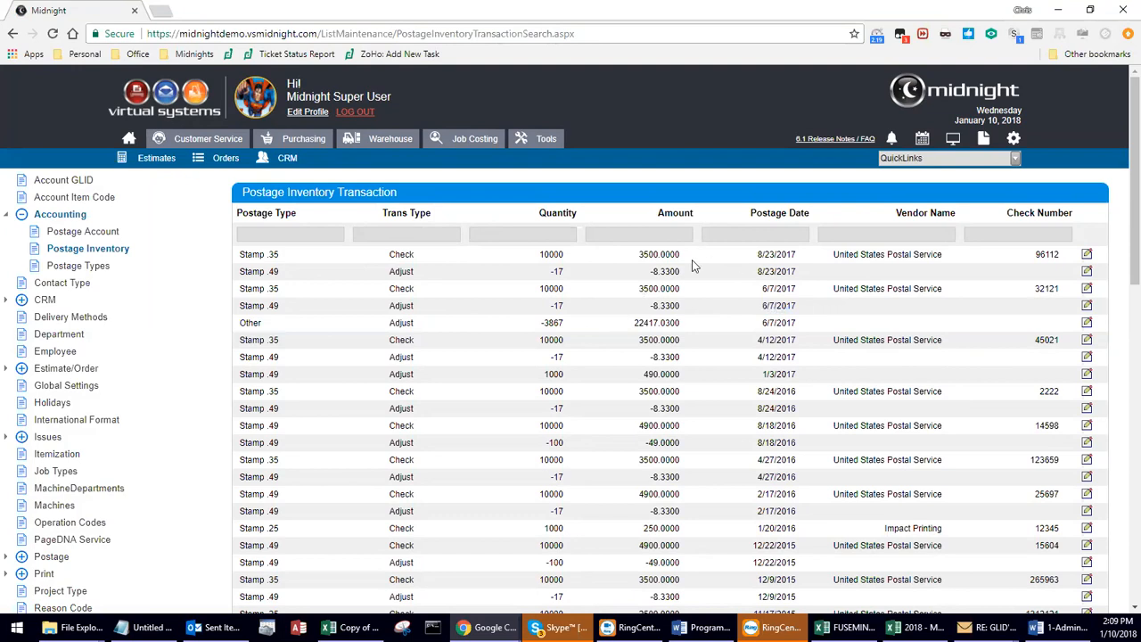
click(100, 269)
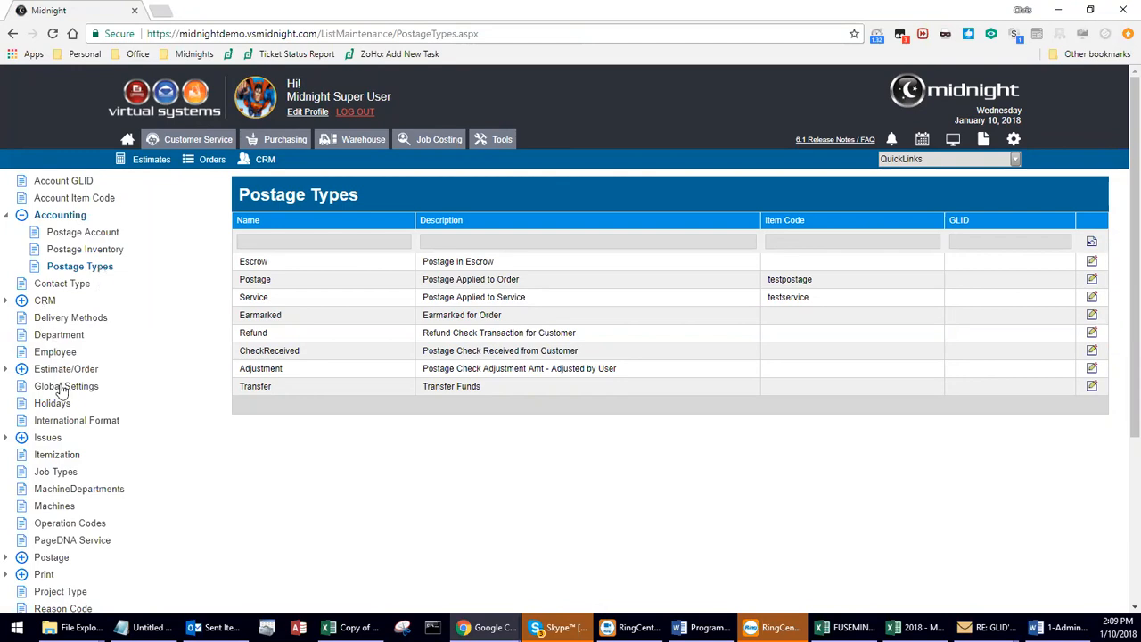
Expand the CRM settings group and review the Delivery Methods and Departments lists
click(7, 216)
click(6, 250)
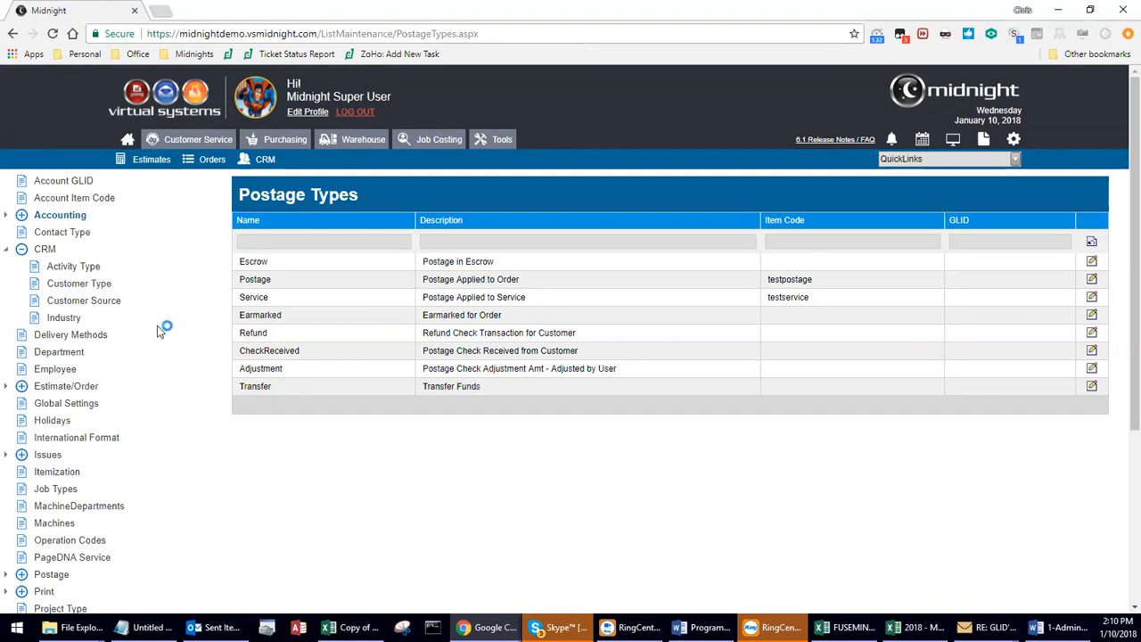
click(98, 338)
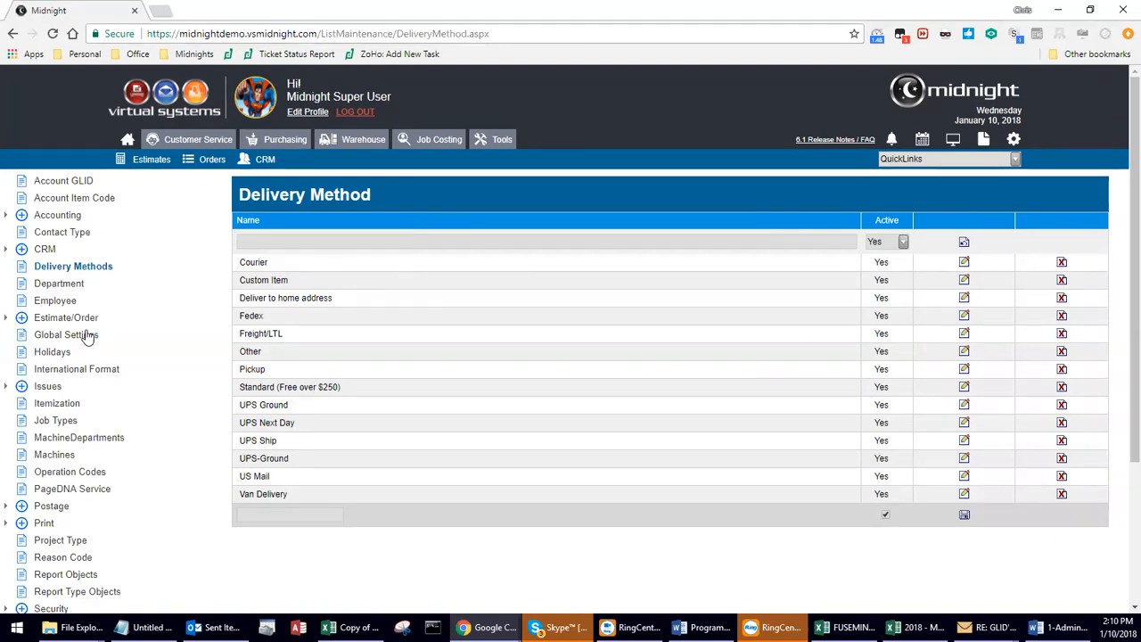
click(70, 286)
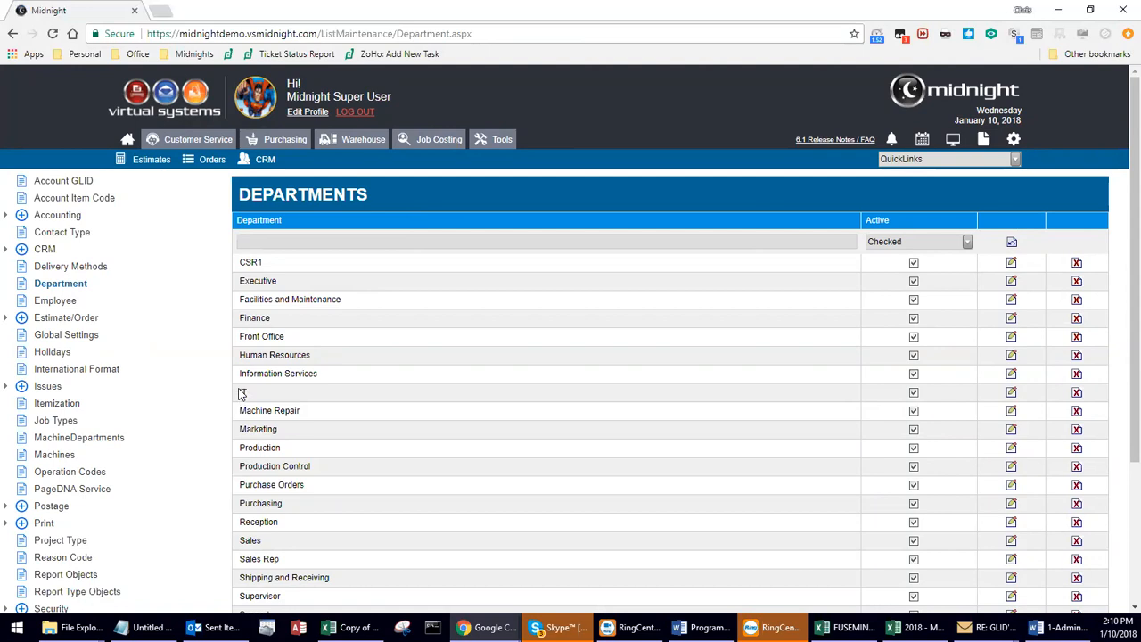
scroll(254, 401, down, 3)
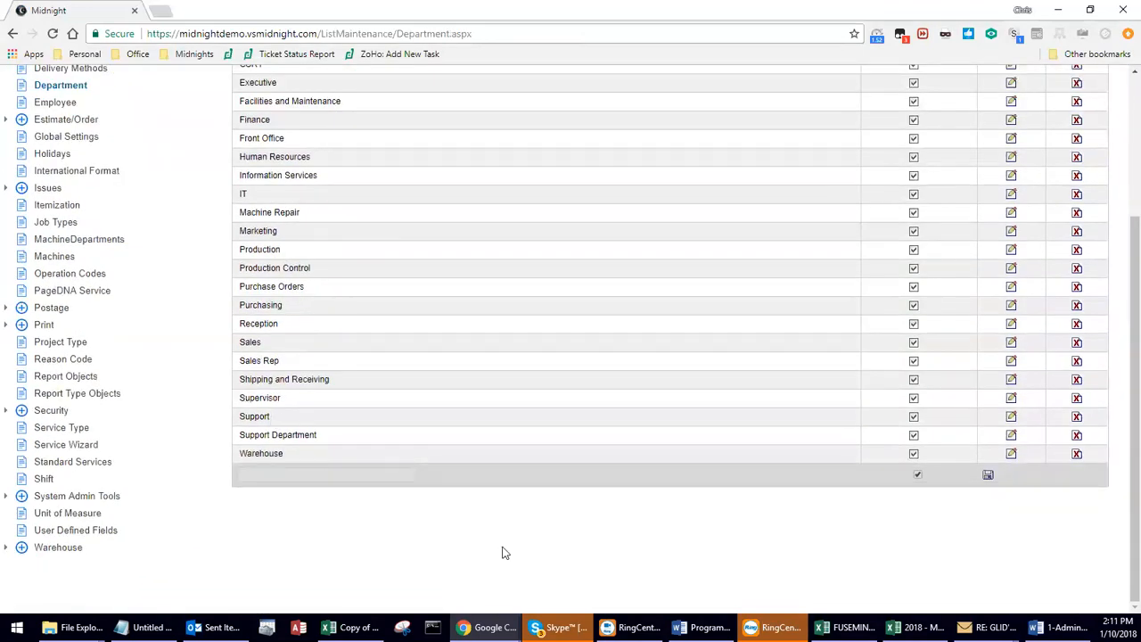
scroll(501, 552, up, 3)
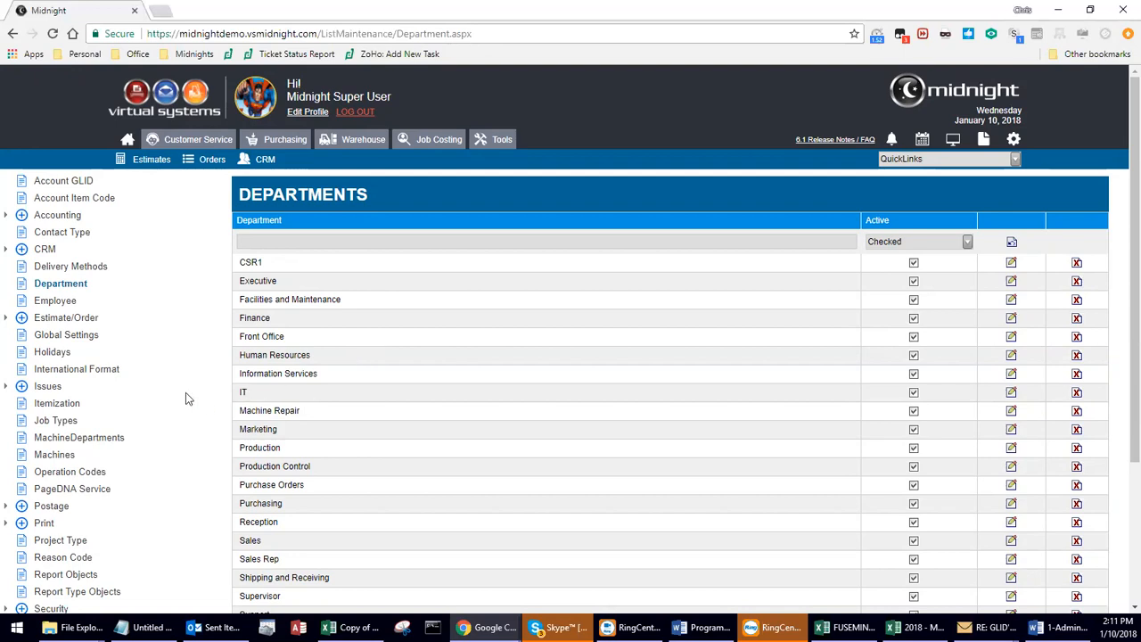
Open the Information Services employee's record and review its address, business phone, work email and Active fields
click(53, 303)
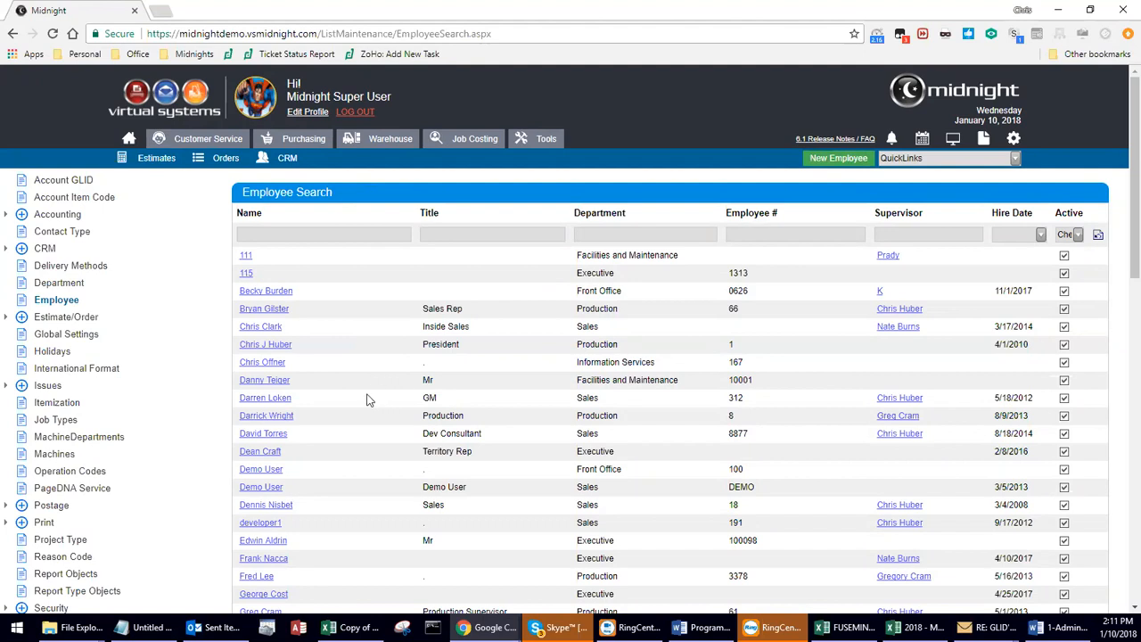
click(272, 365)
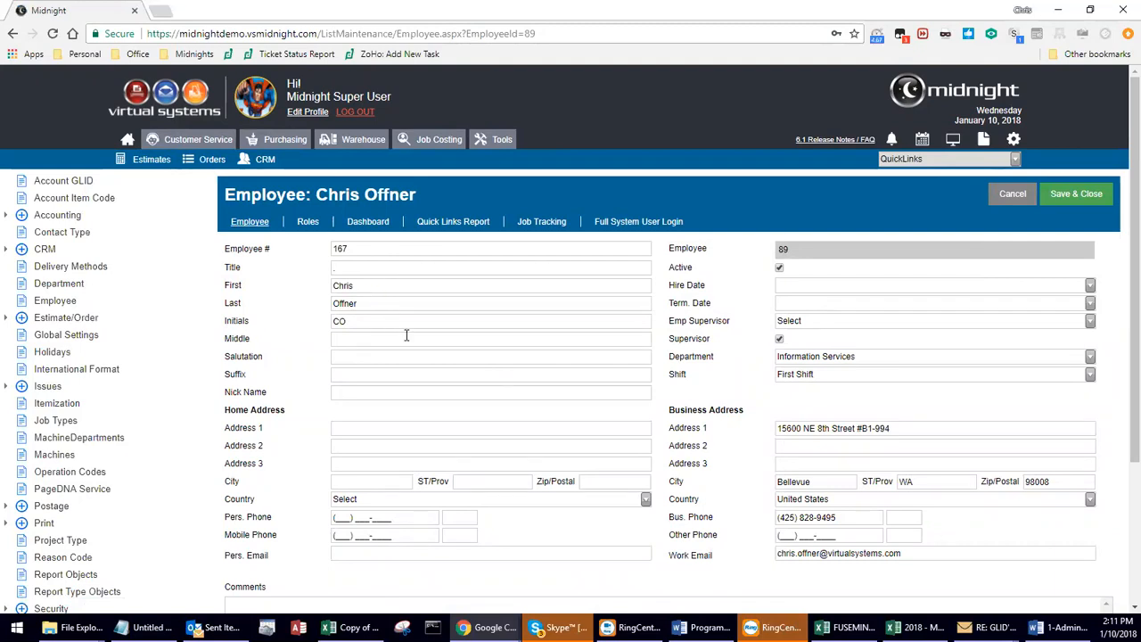
click(389, 425)
click(814, 428)
drag(855, 517, 749, 524)
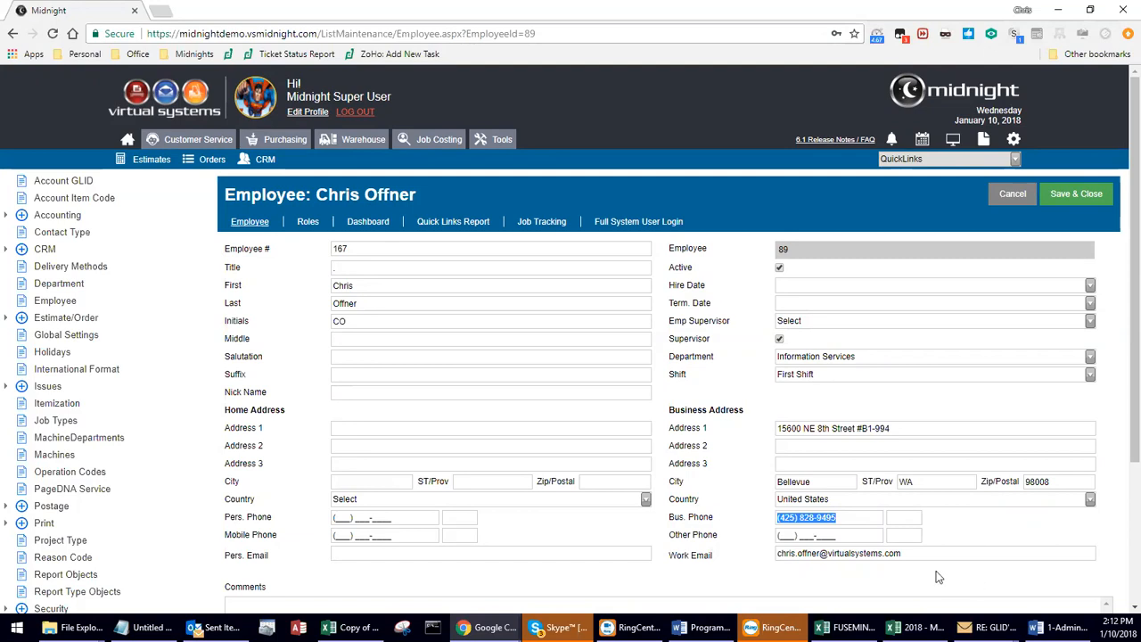
drag(900, 553, 763, 554)
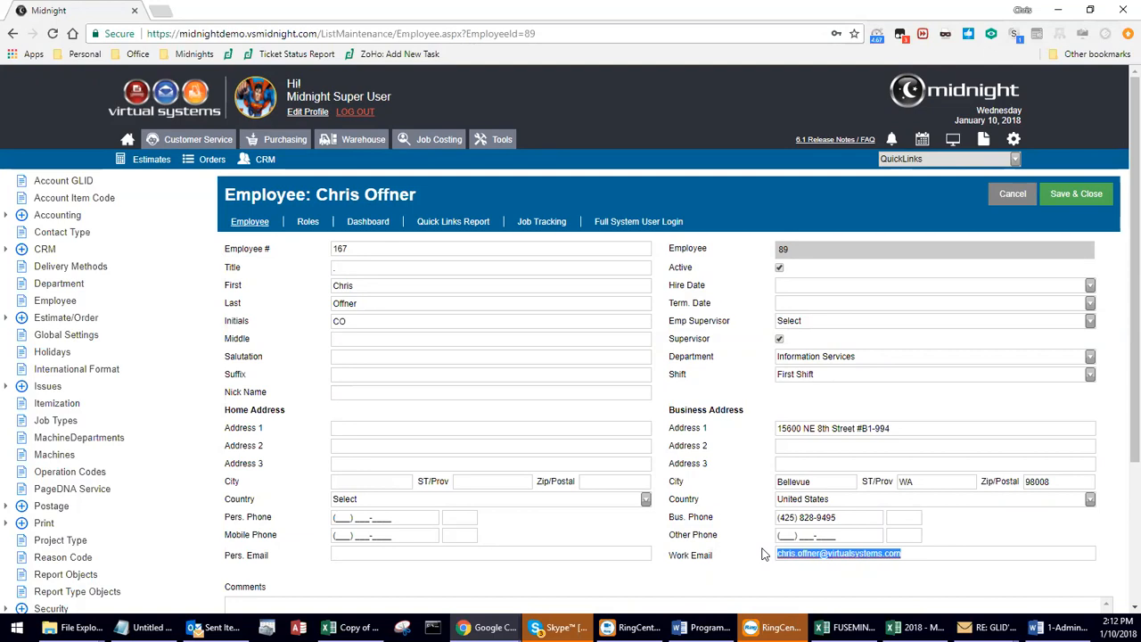
click(731, 283)
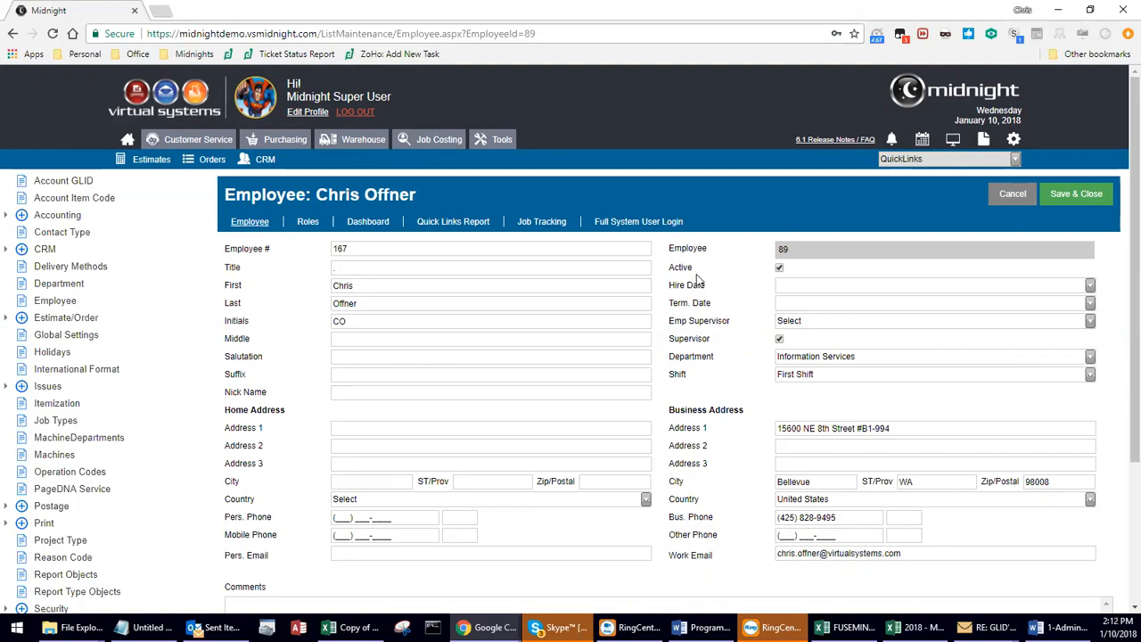
click(780, 269)
click(779, 268)
Remove the DP and Warehouse roles from the employee
click(308, 224)
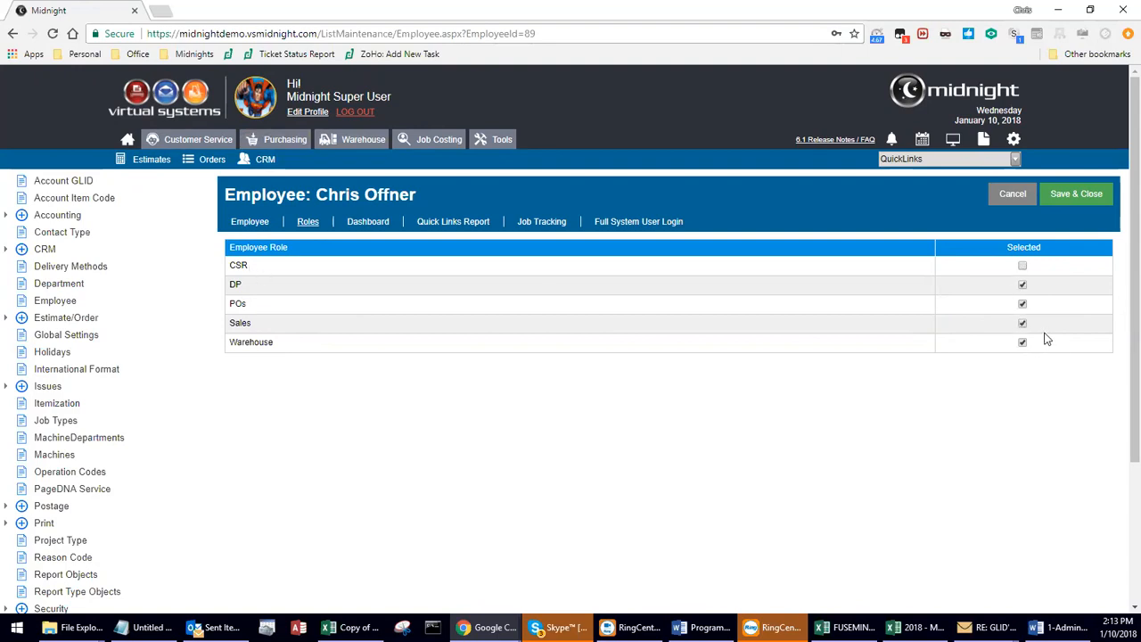
click(1021, 286)
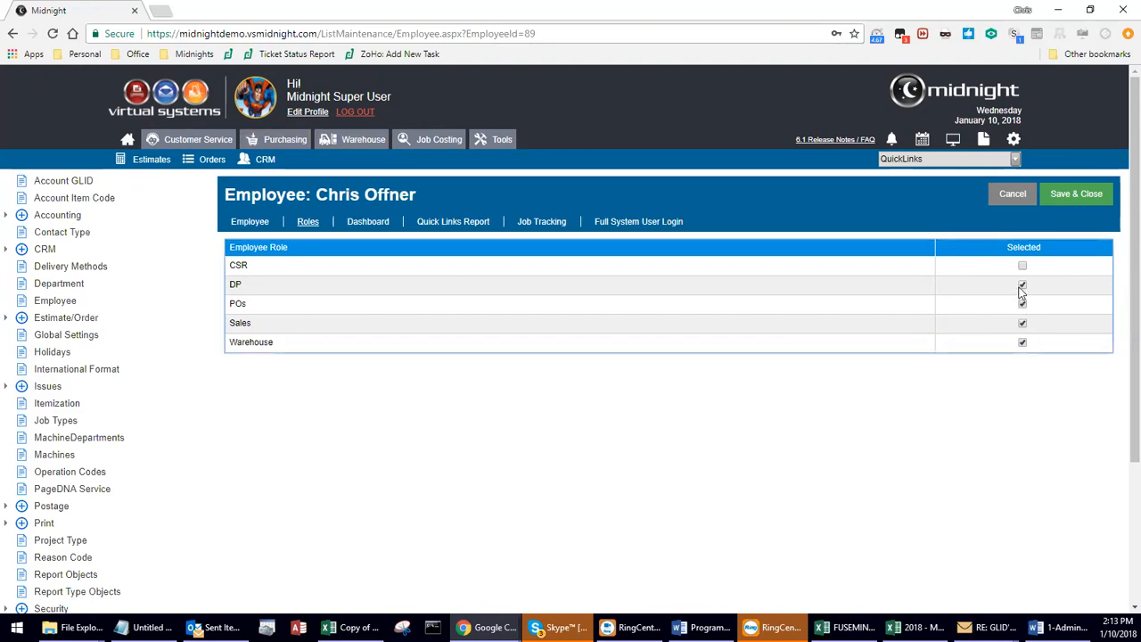
click(1022, 343)
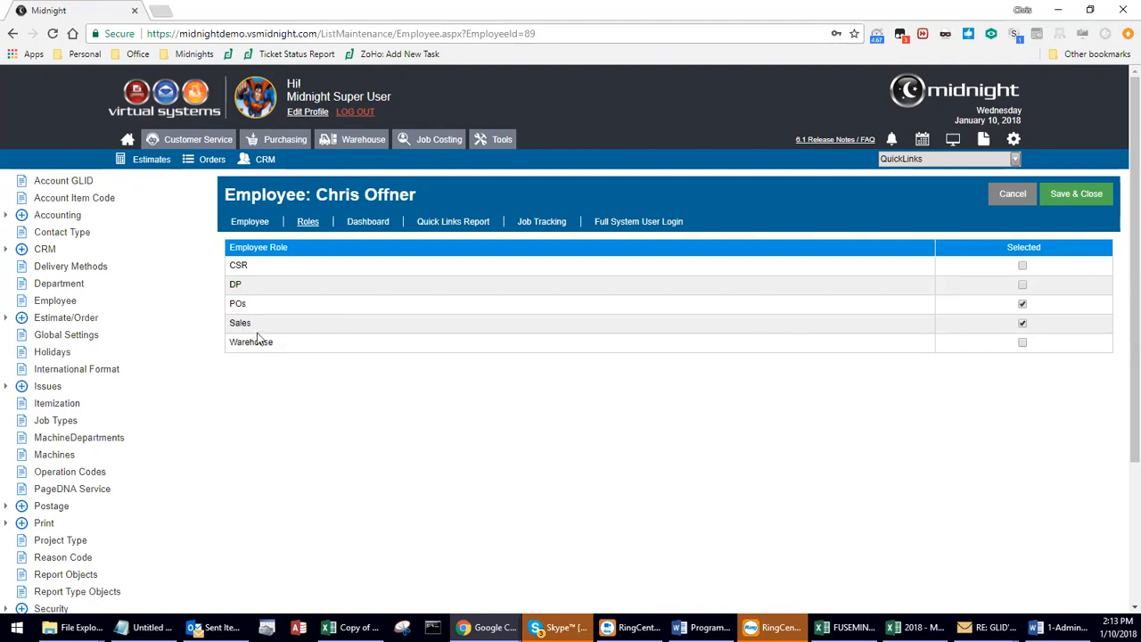
Open the employee's dashboard widget settings and add the Employees - Active Jobs widget to the selected widgets
click(383, 225)
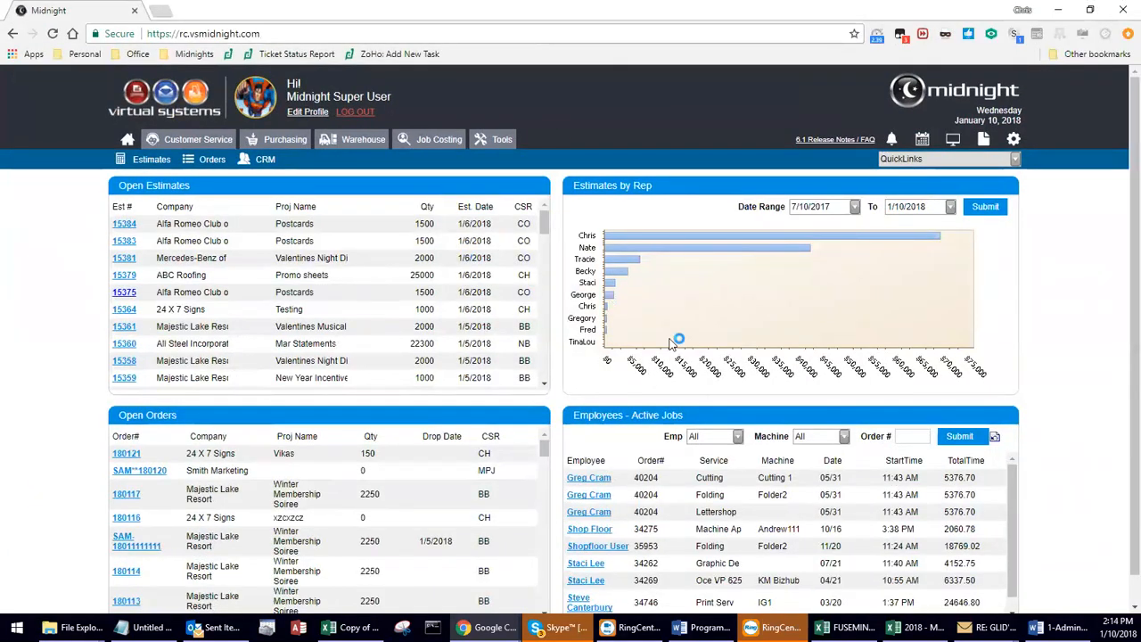
scroll(659, 346, down, 1)
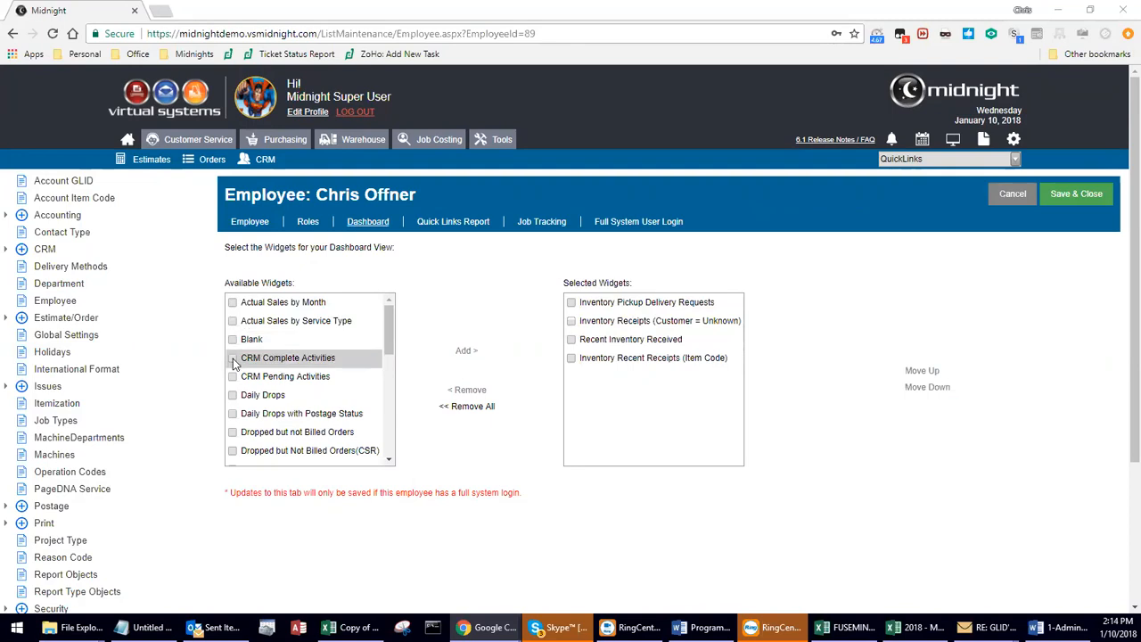
drag(385, 339, 395, 383)
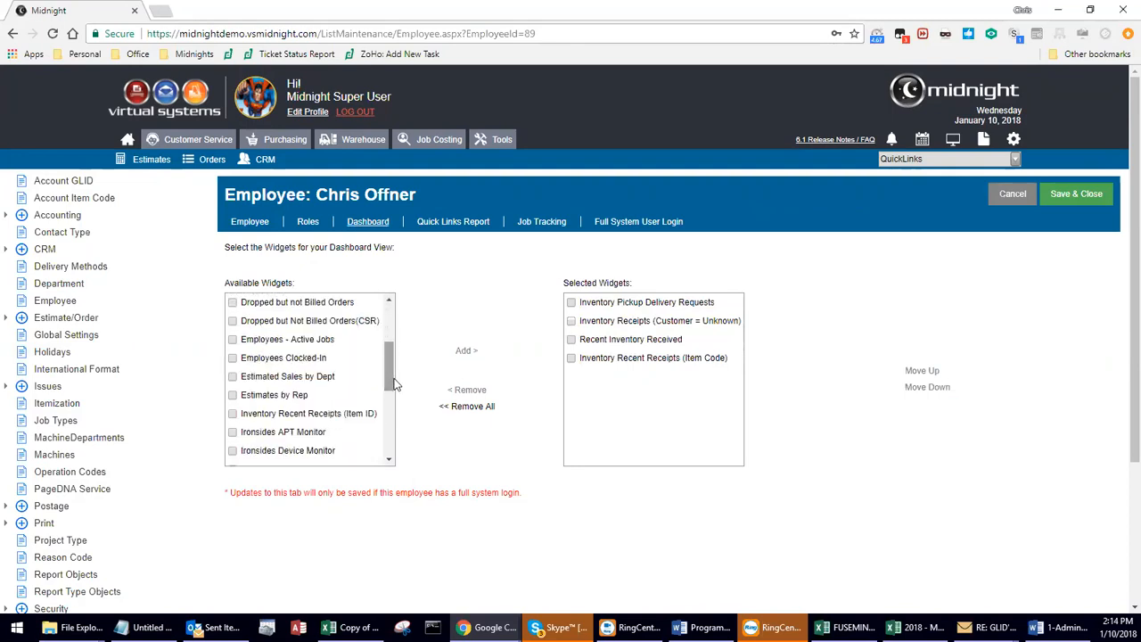
click(233, 340)
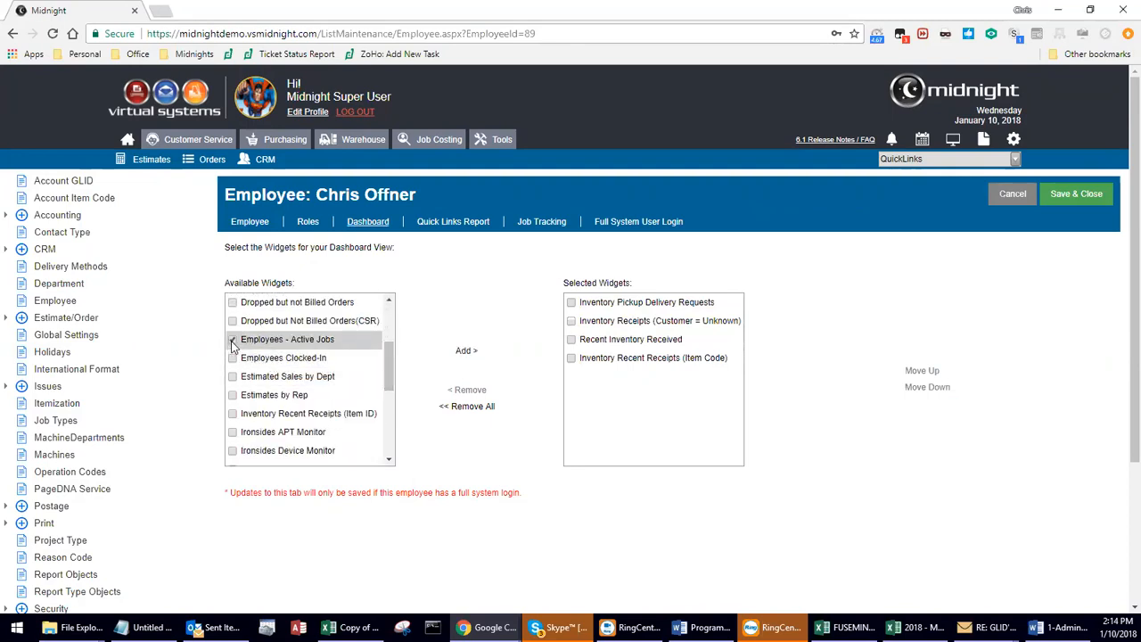
click(462, 353)
Reorder the selected widgets so that Employees - Active Jobs sits in third place
click(661, 382)
double_click(929, 371)
double_click(930, 371)
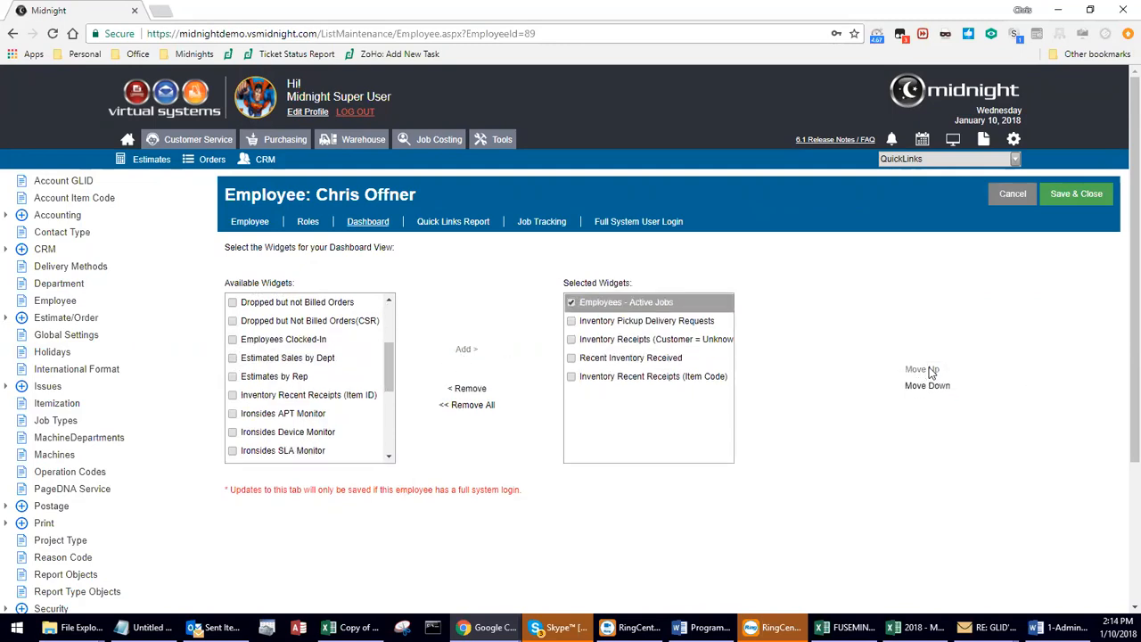
click(931, 386)
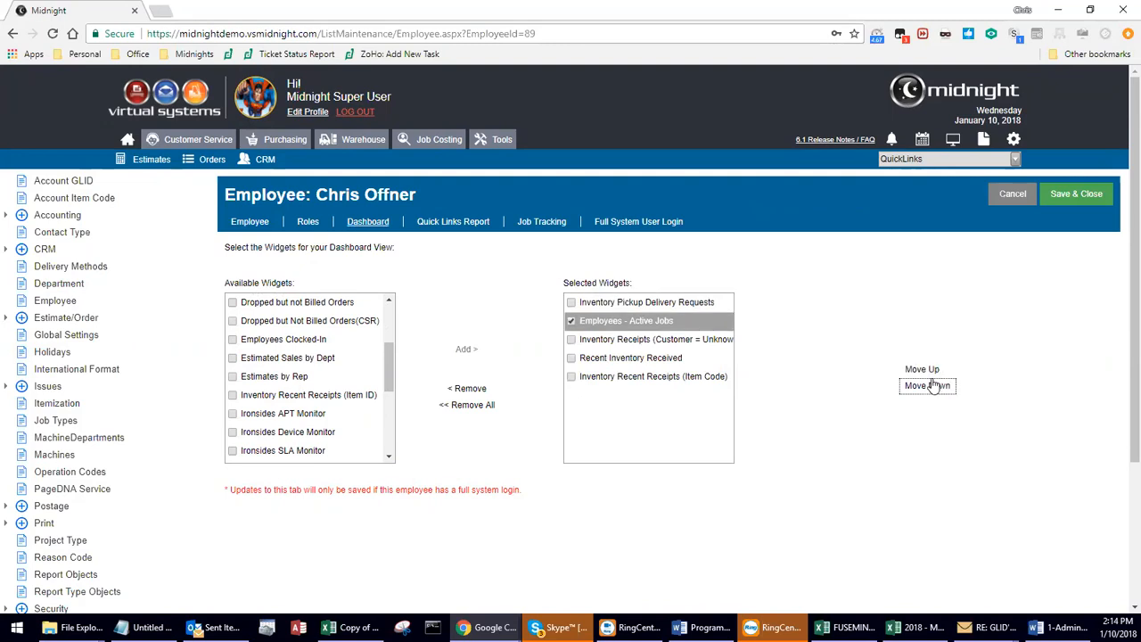
click(931, 389)
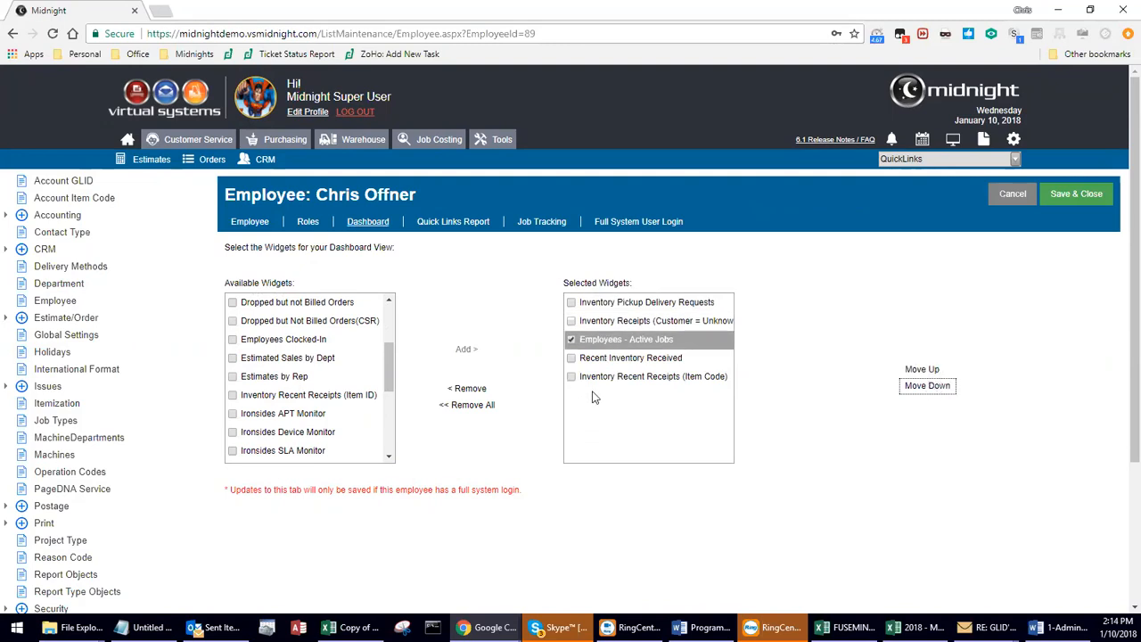
Remove the Employees - Active Jobs widget from the employee's selected widgets
click(598, 332)
click(597, 331)
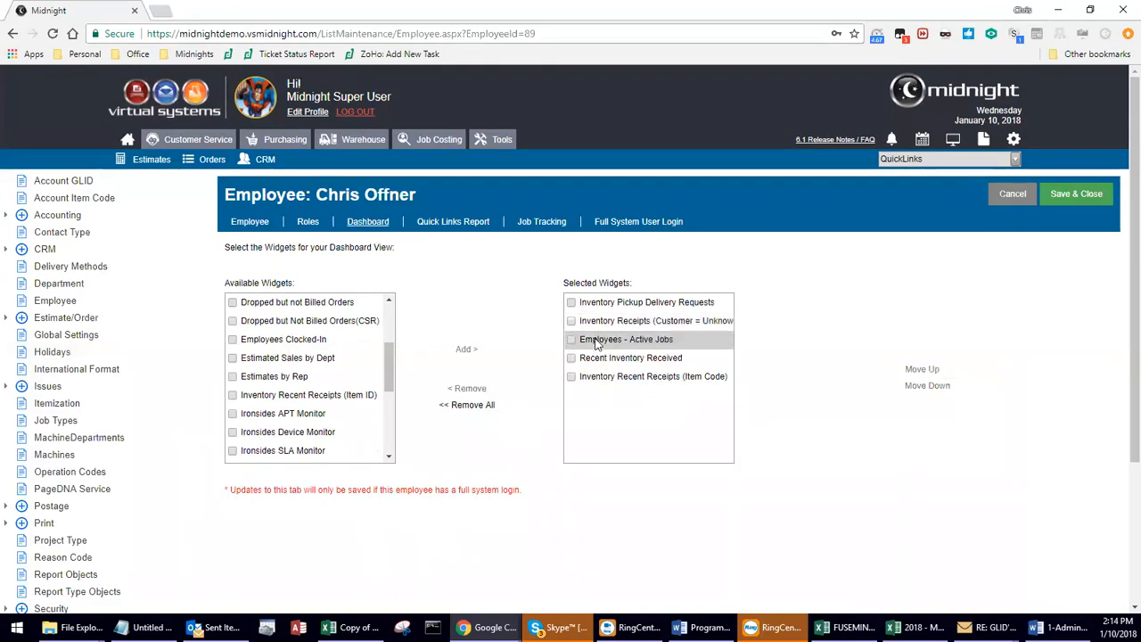
click(489, 387)
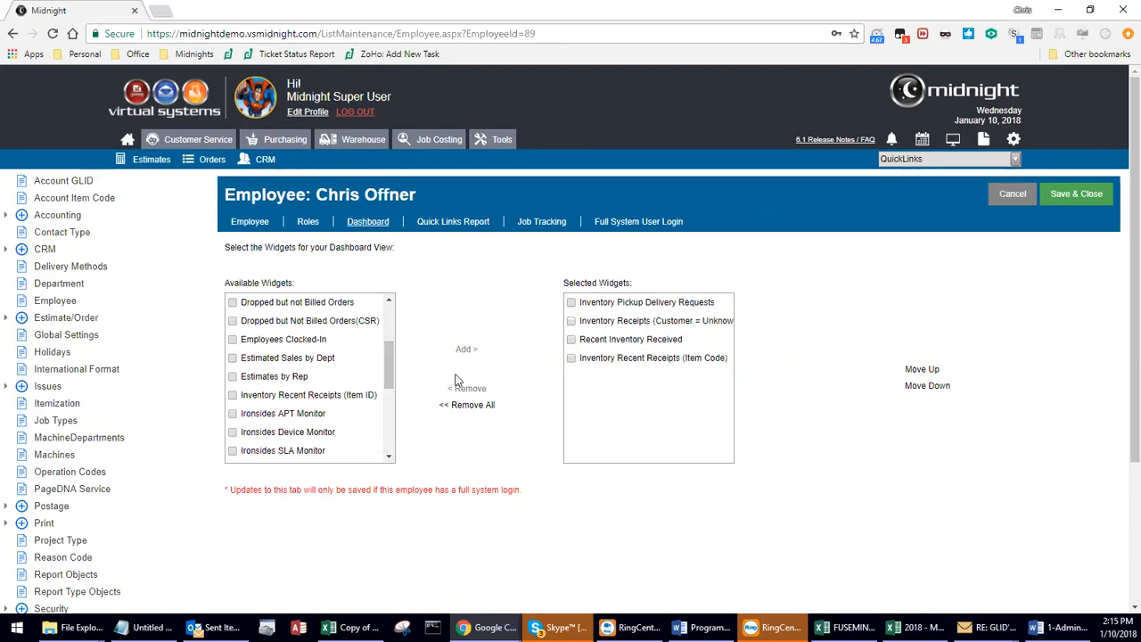
Review the employee's Quick Links Report, Job Tracking and Full System User Login settings, dismissing the new mail alert
click(450, 222)
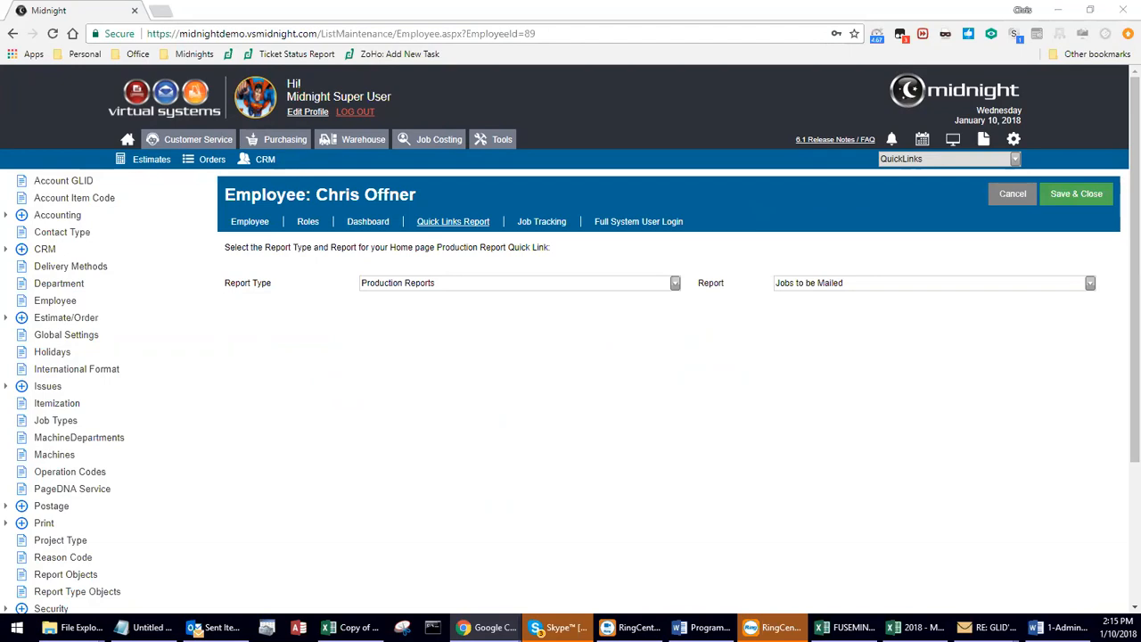
click(540, 224)
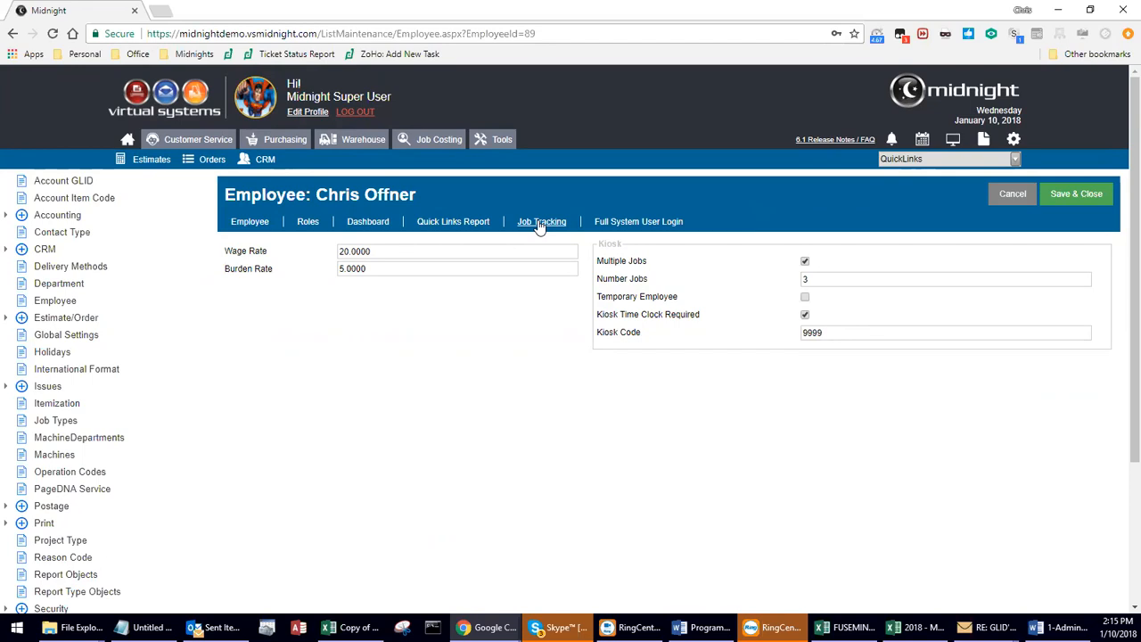
click(632, 222)
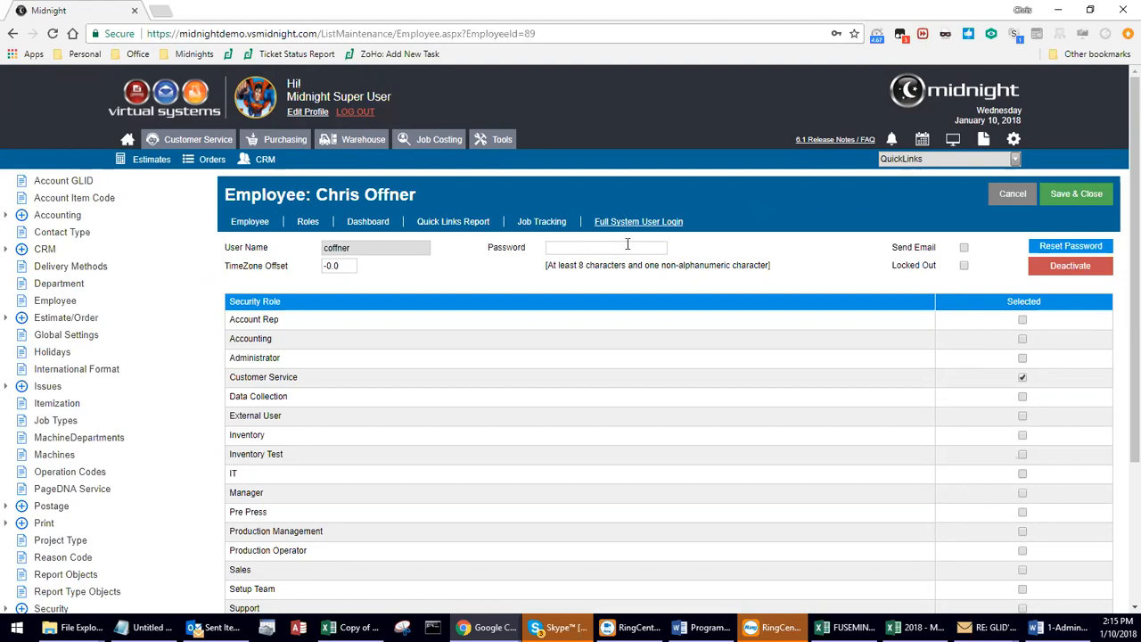
click(627, 244)
click(696, 240)
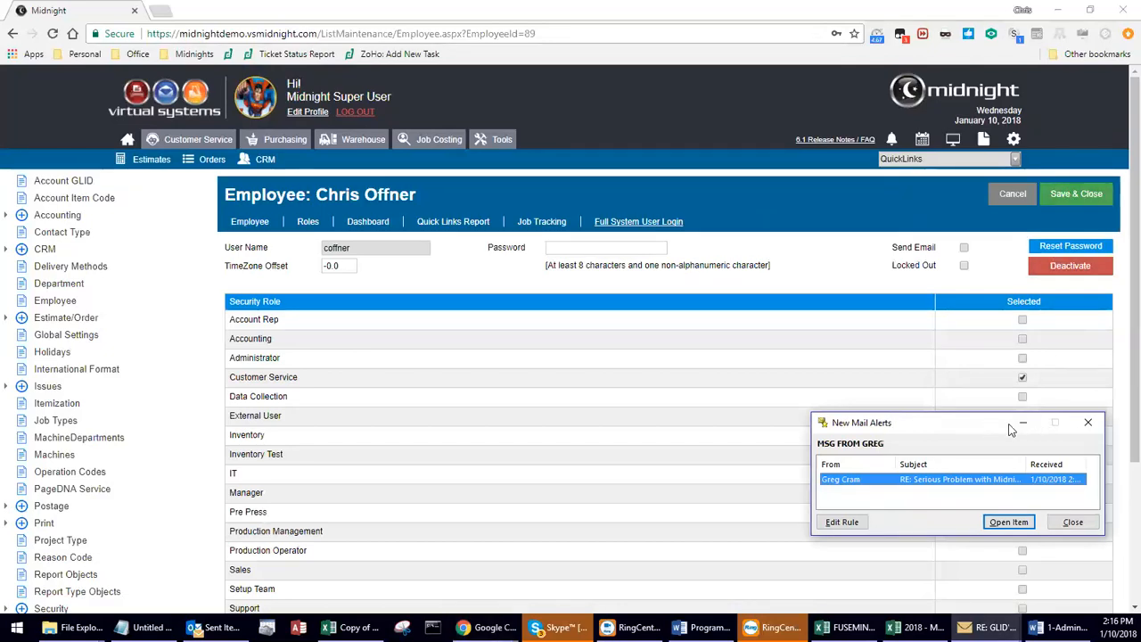
click(1087, 422)
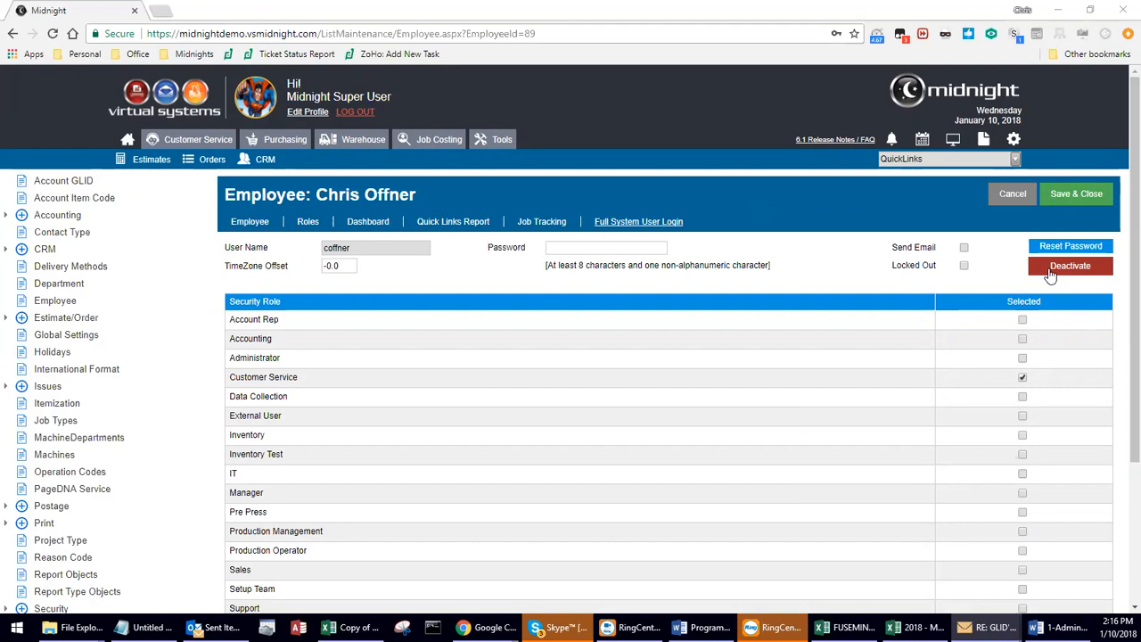
Turn the login's Locked Out option on and back off, and save and close the employee record
click(963, 264)
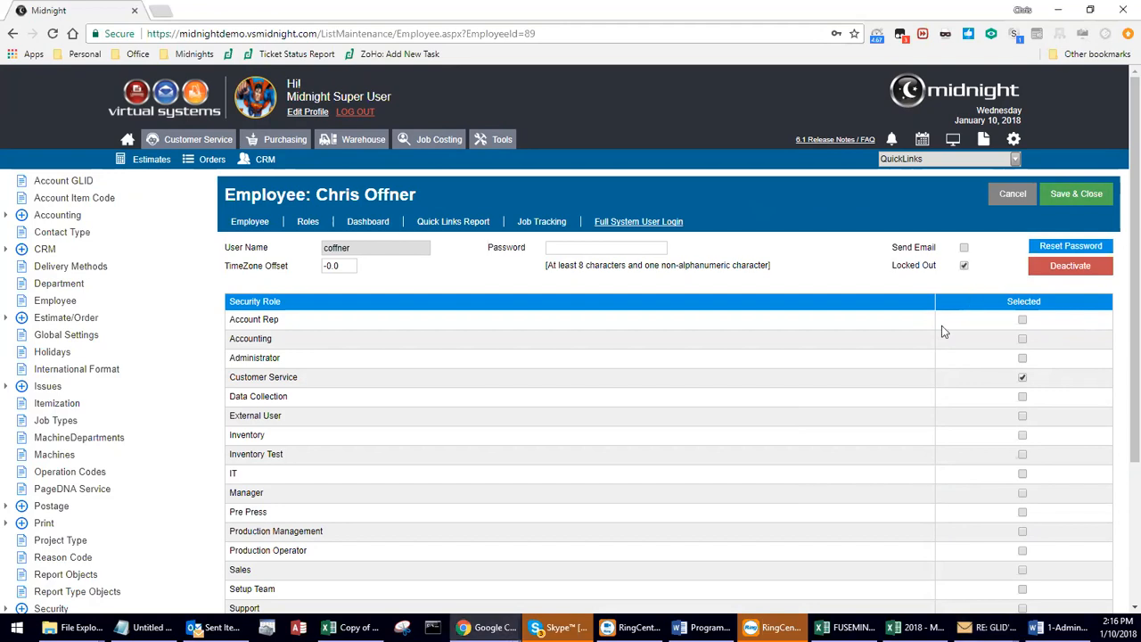
click(963, 266)
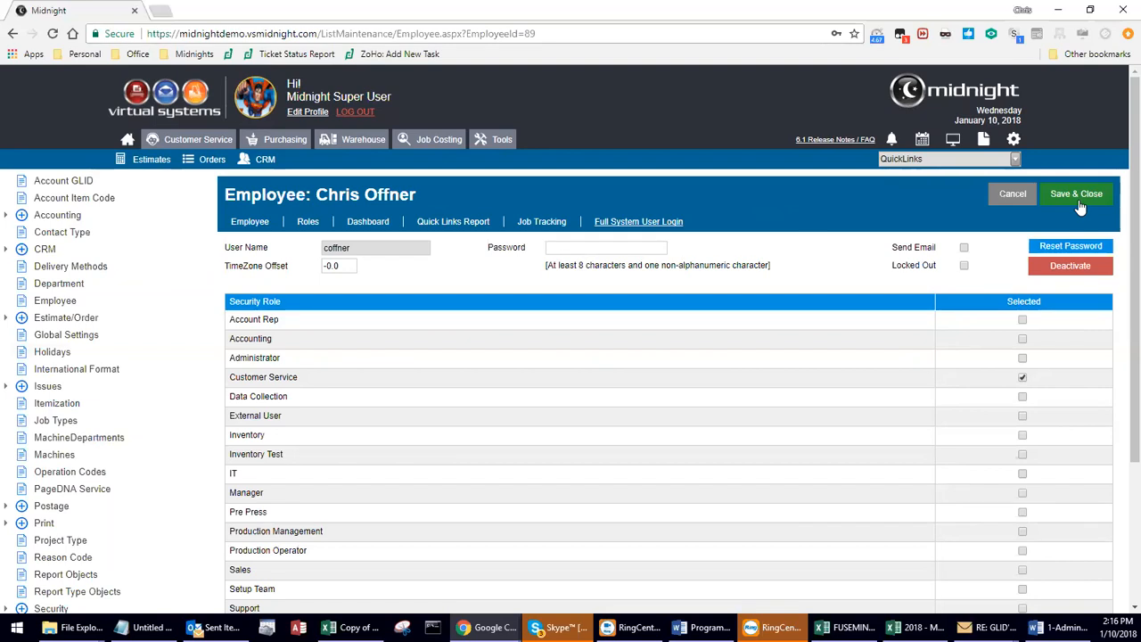
click(1080, 206)
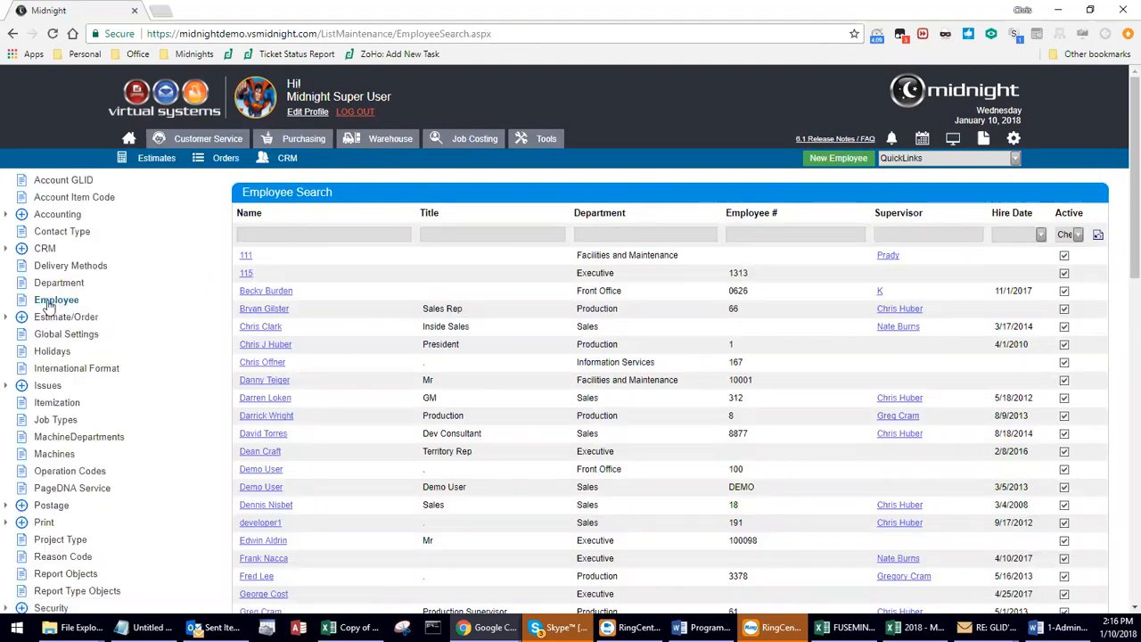
Look over the lists in the Estimate/Order group, collapse it and open Global Settings
click(8, 319)
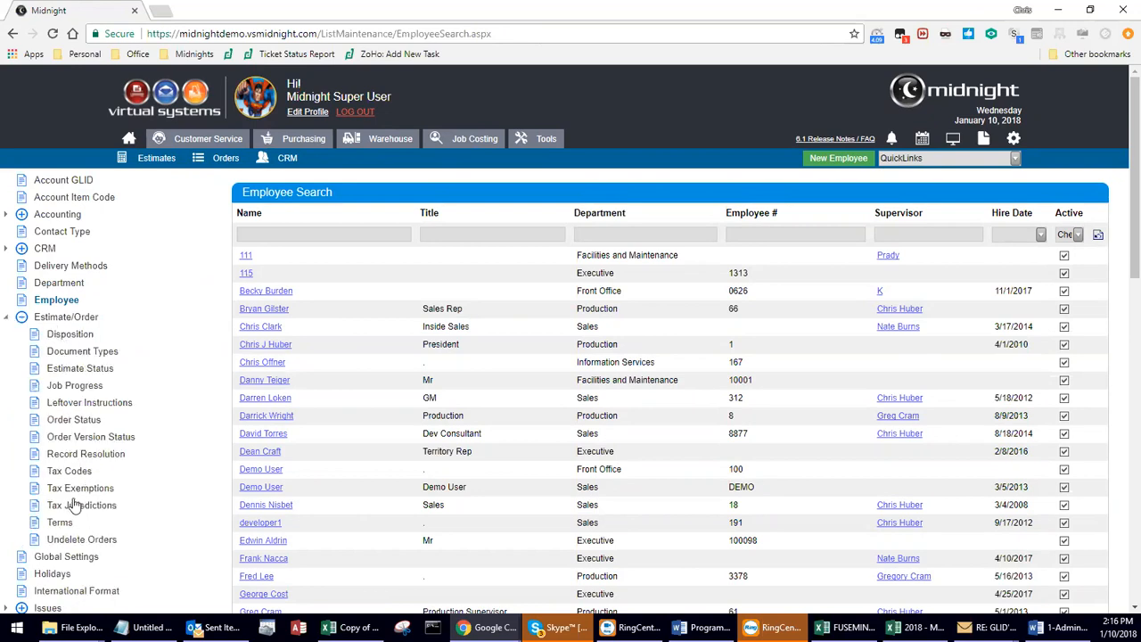
click(8, 319)
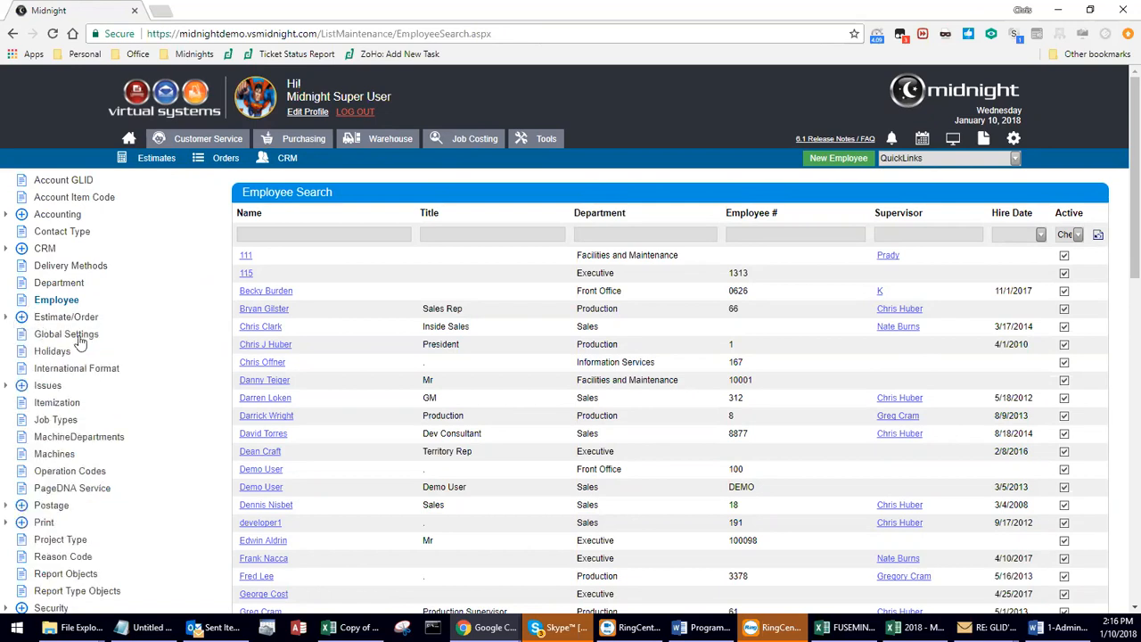
click(78, 337)
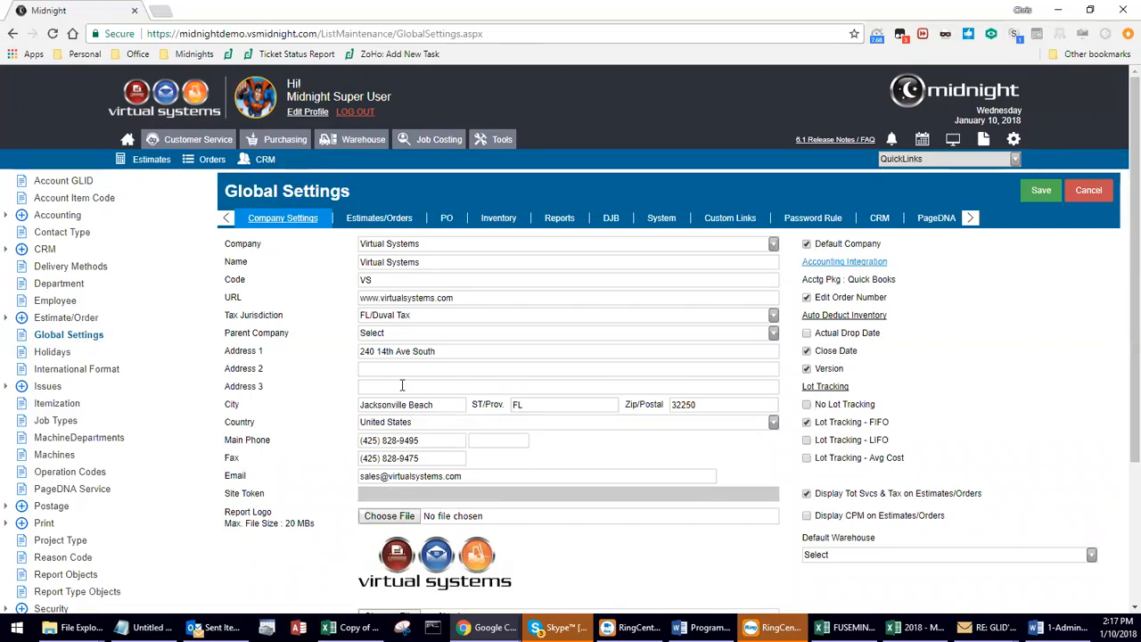
Review the Company Settings fields, including Tax Jurisdiction, and the available choices for Company
double_click(412, 317)
click(517, 452)
click(773, 245)
drag(774, 299, 770, 260)
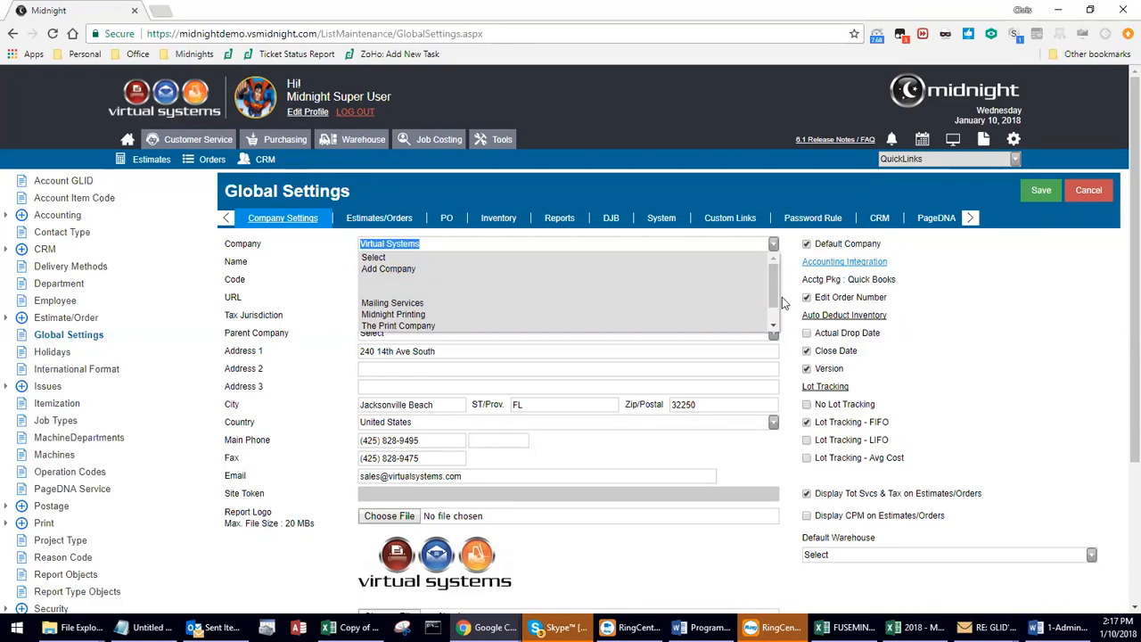
click(790, 250)
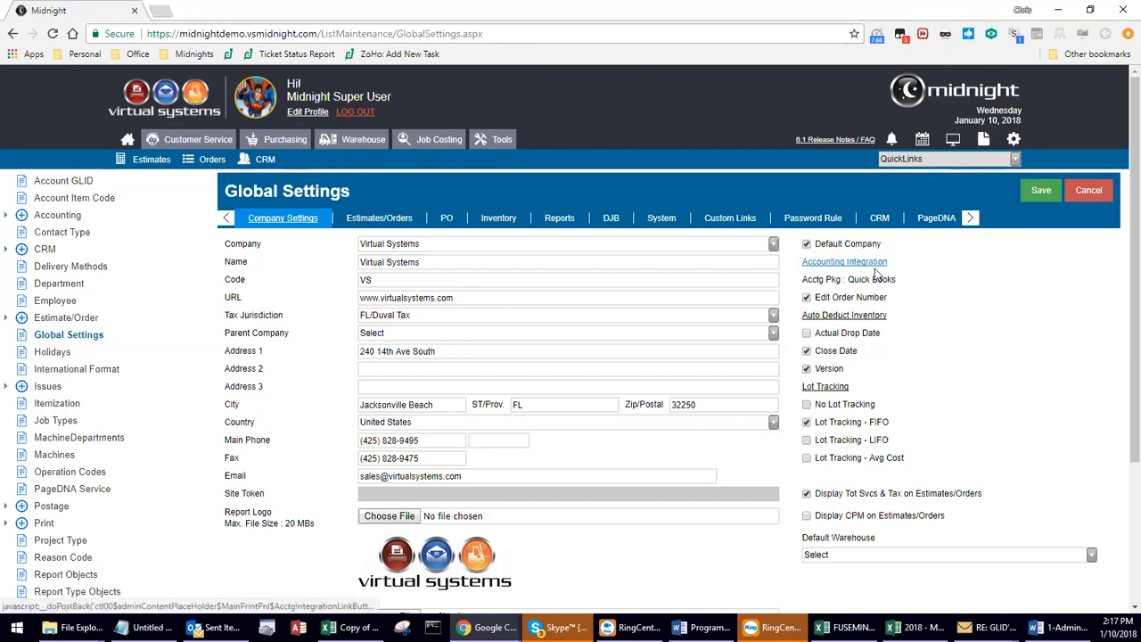
Set the accounting integration system to Quick Books, review its account fields and submit it
click(827, 264)
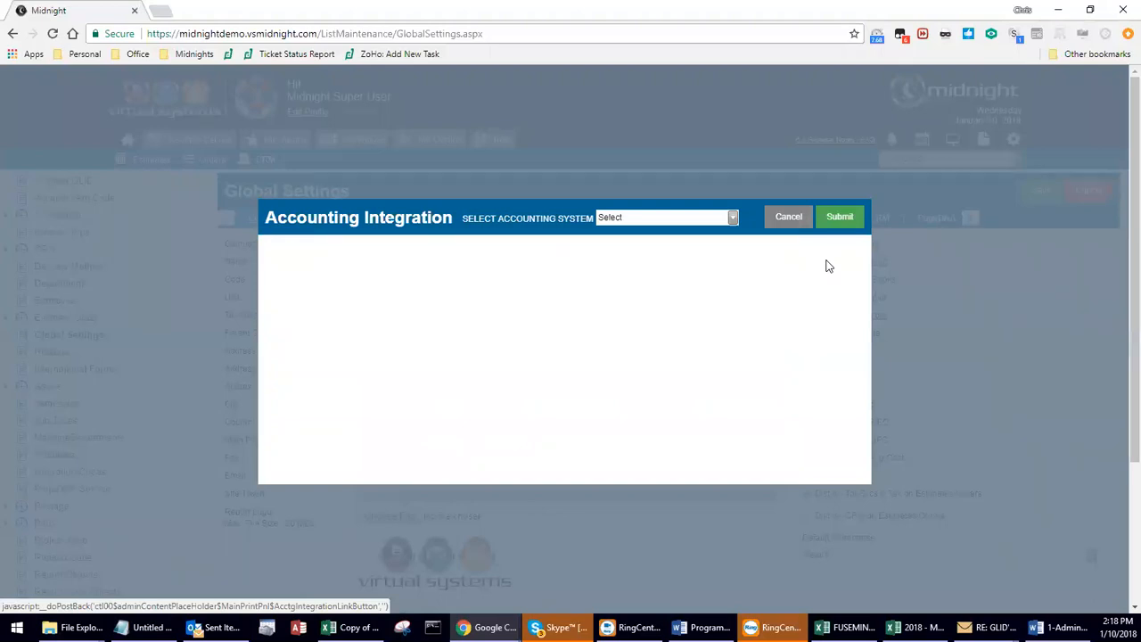
click(732, 218)
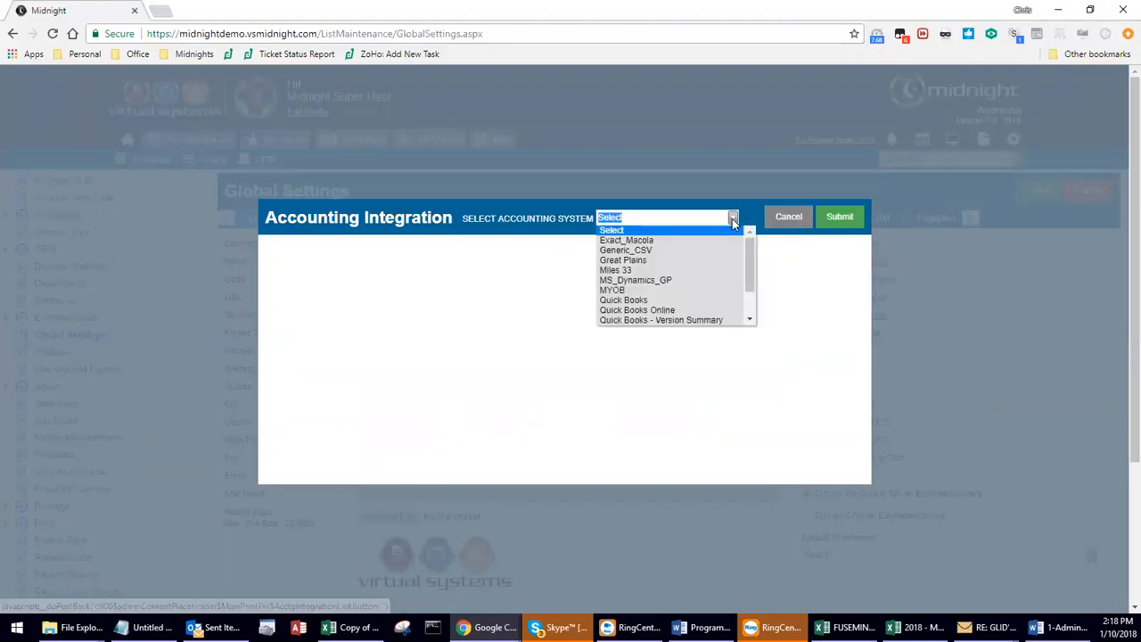
drag(752, 254, 770, 292)
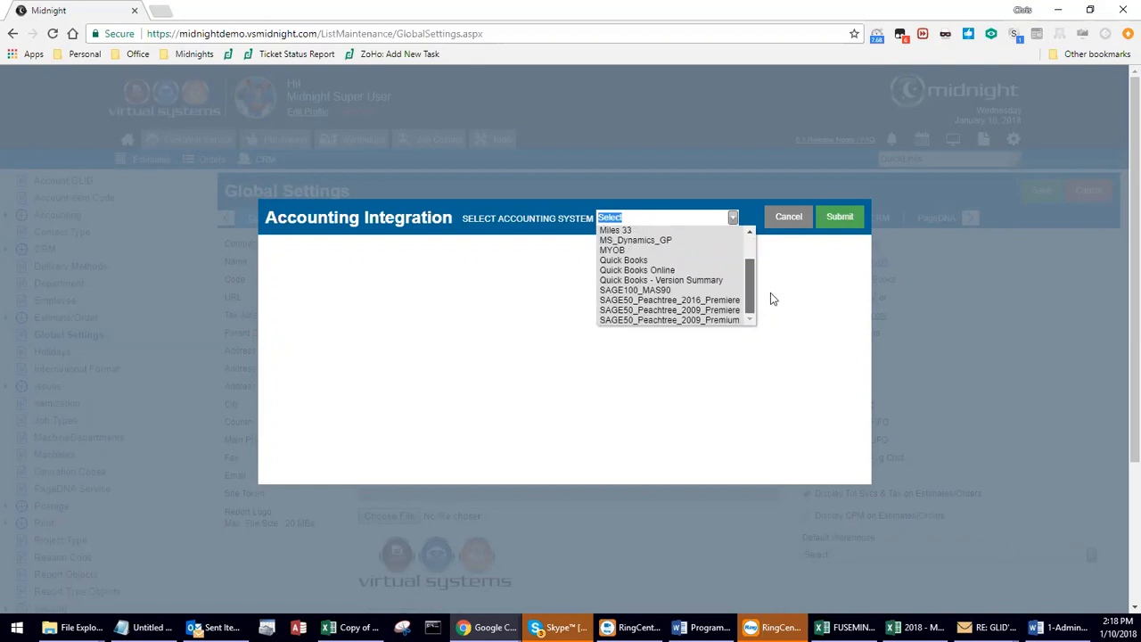
click(704, 260)
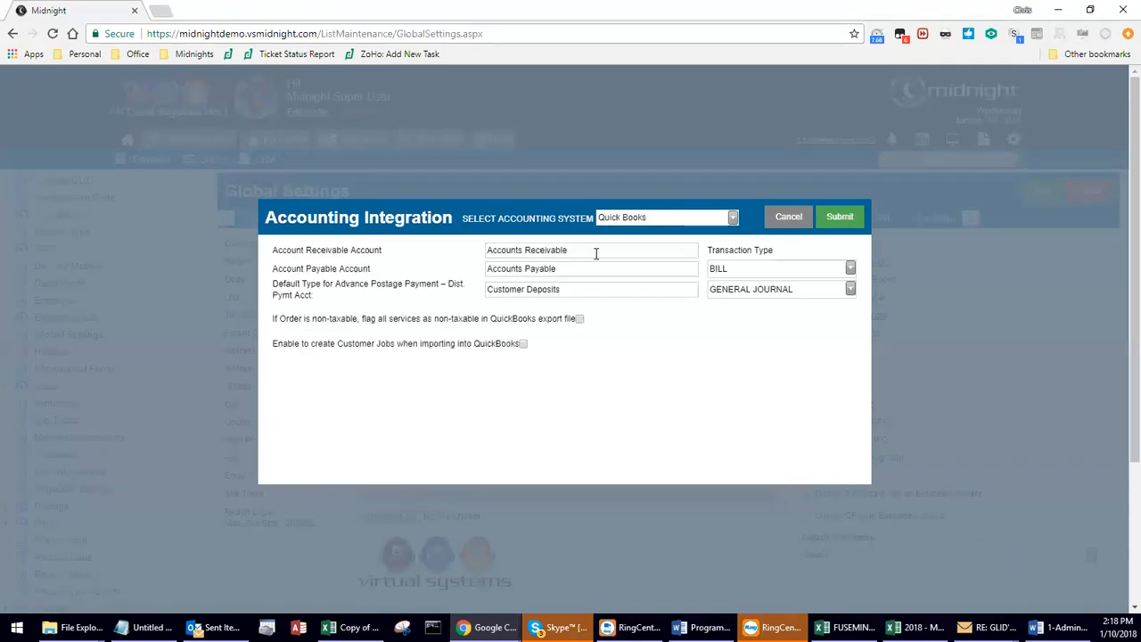
drag(596, 252, 722, 270)
click(840, 218)
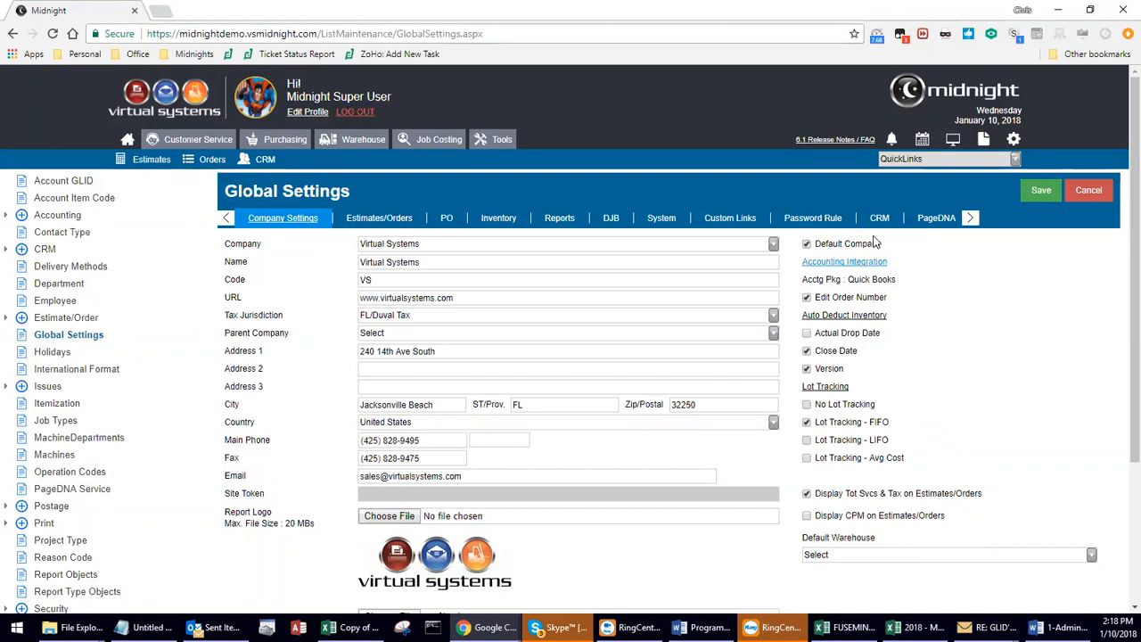
Review the Edit Order Number option and the Actual Drop Date, Close Date and Version options for auto-deducting inventory
drag(893, 297, 813, 300)
click(913, 303)
drag(887, 340, 816, 331)
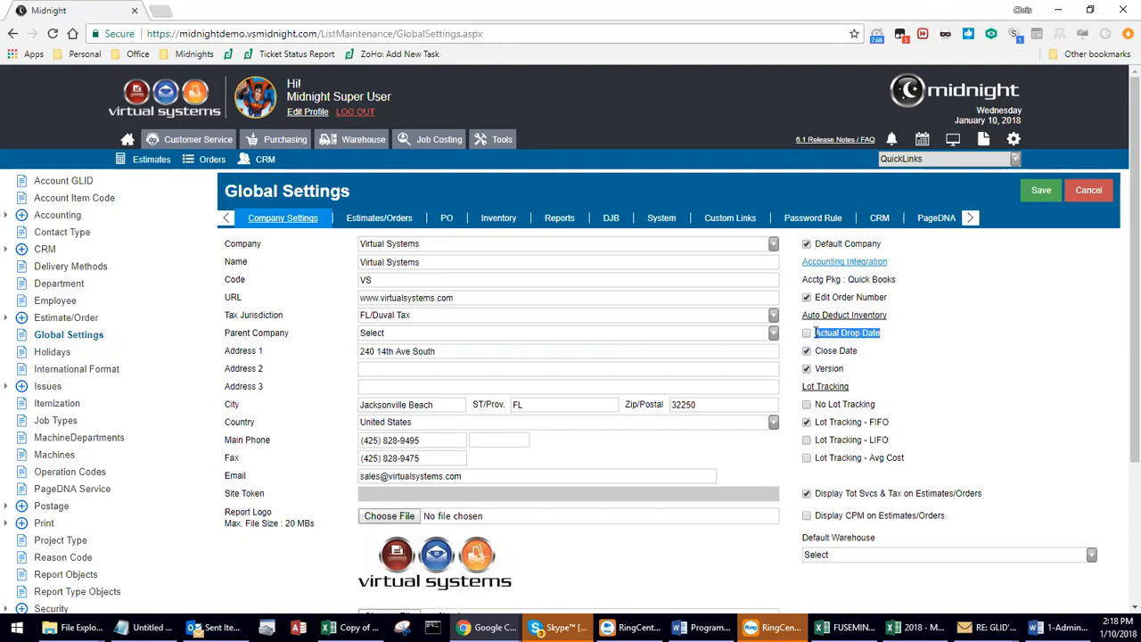
drag(885, 351, 815, 350)
drag(885, 374, 817, 377)
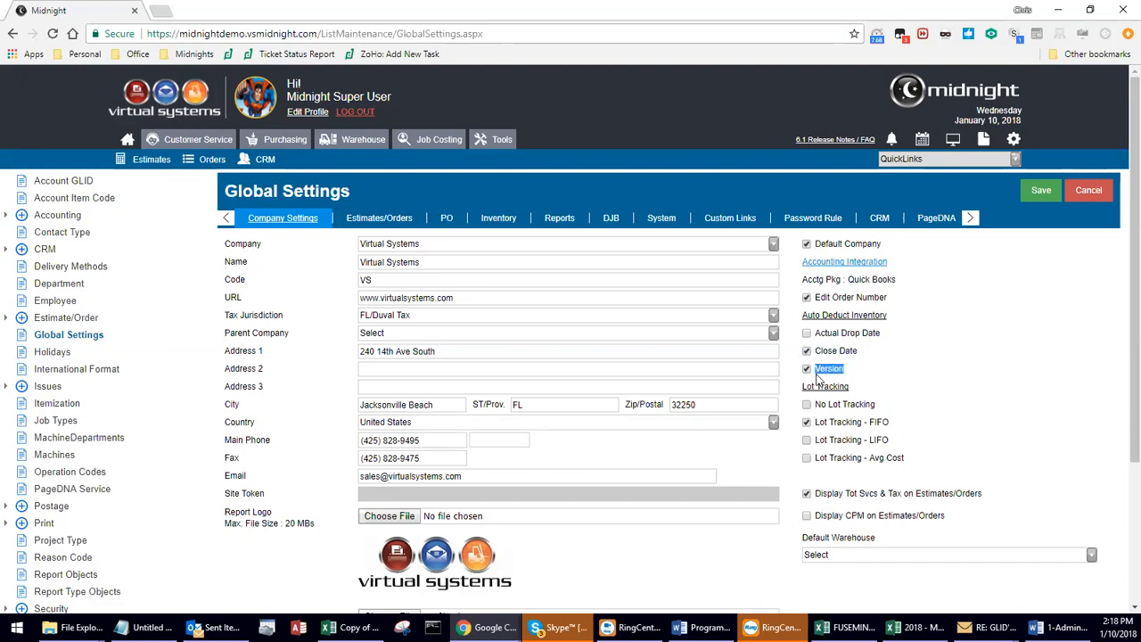
click(921, 375)
Try the Lot Tracking - Avg Cost option and switch back to Lot Tracking - FIFO
click(806, 458)
click(806, 422)
click(808, 423)
Review the services, tax and CPM display options for Estimates/Orders and the available Default Warehouse choices
scroll(1002, 405, down, 1)
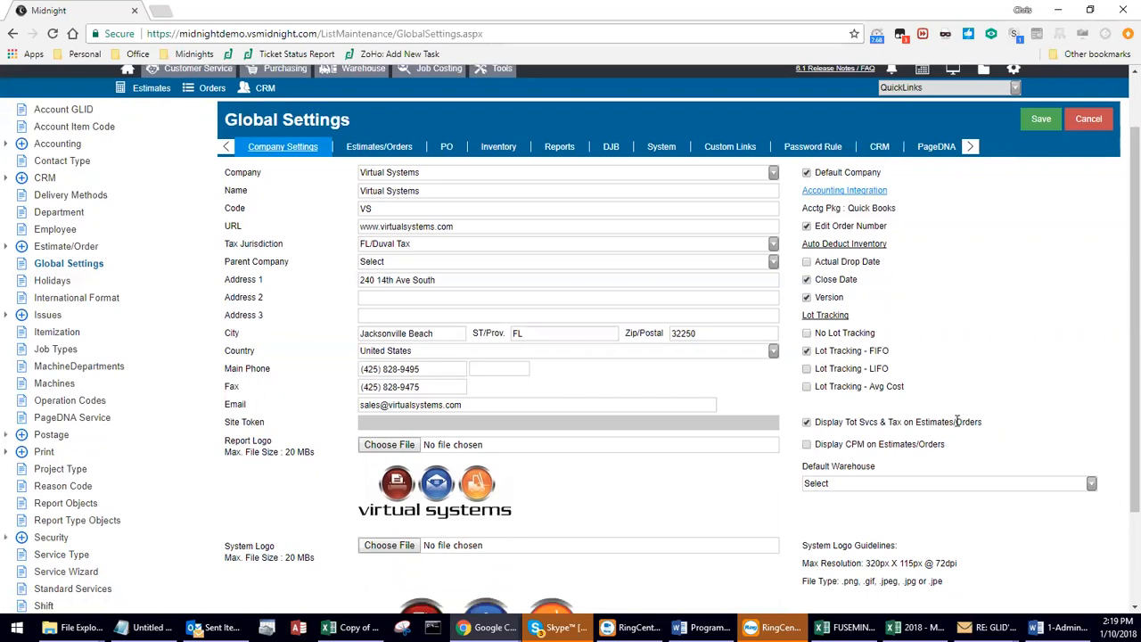
scroll(1016, 392, down, 1)
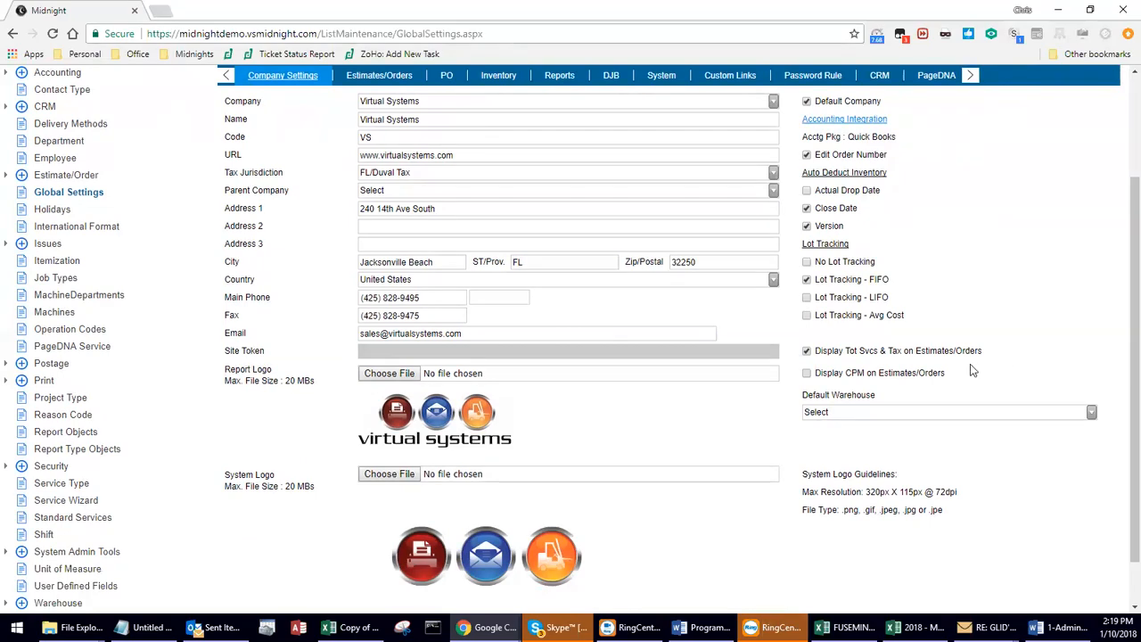
drag(947, 377, 813, 374)
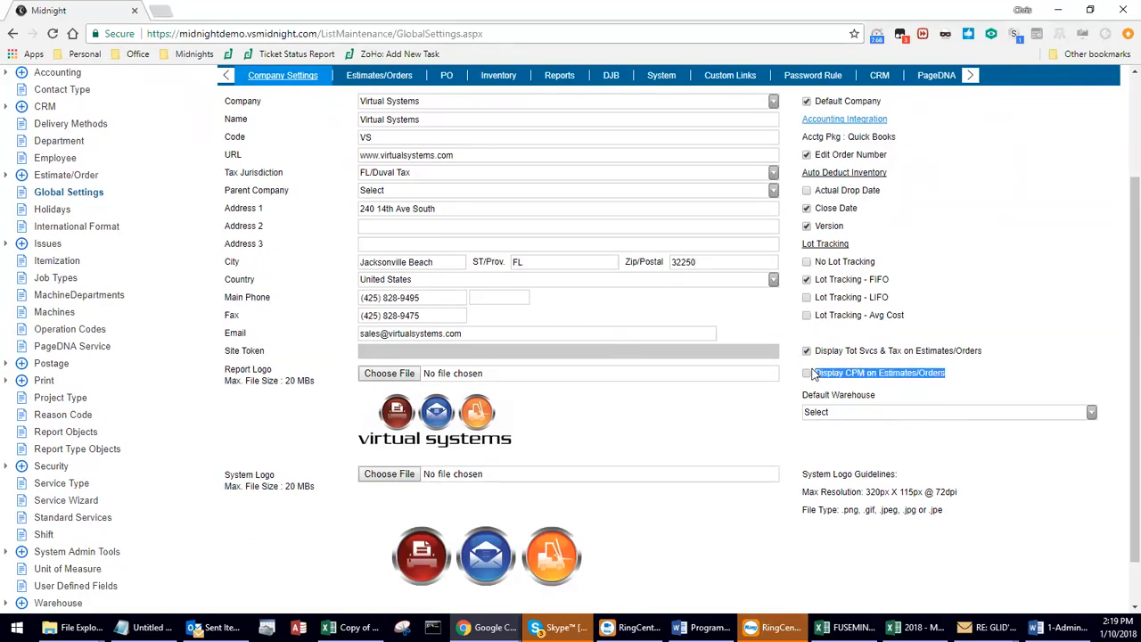
click(1010, 373)
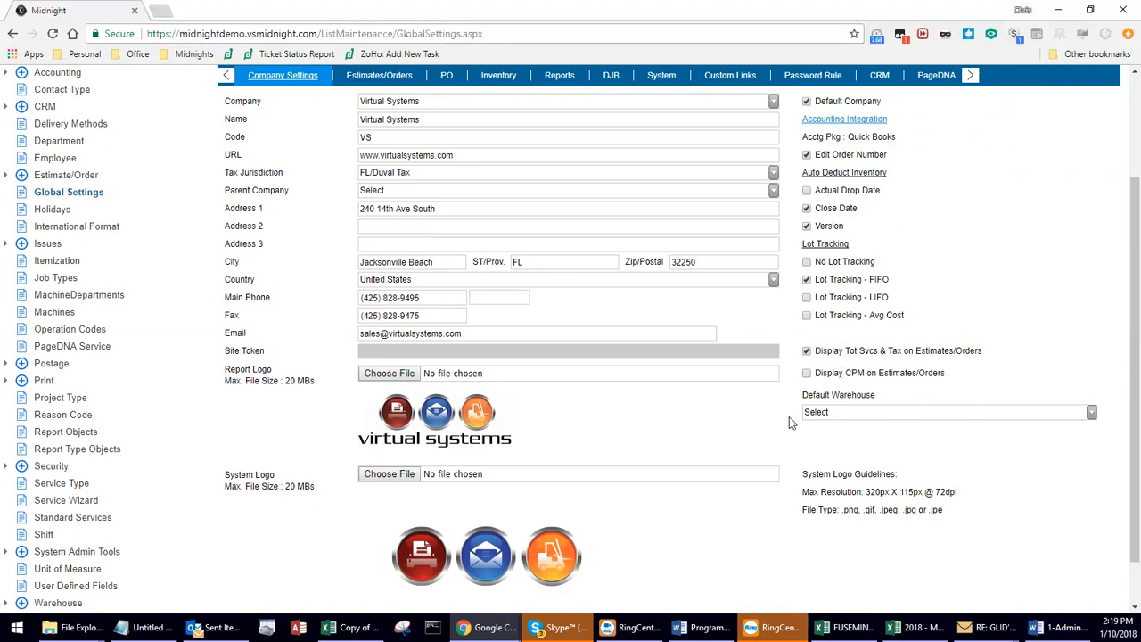
click(877, 411)
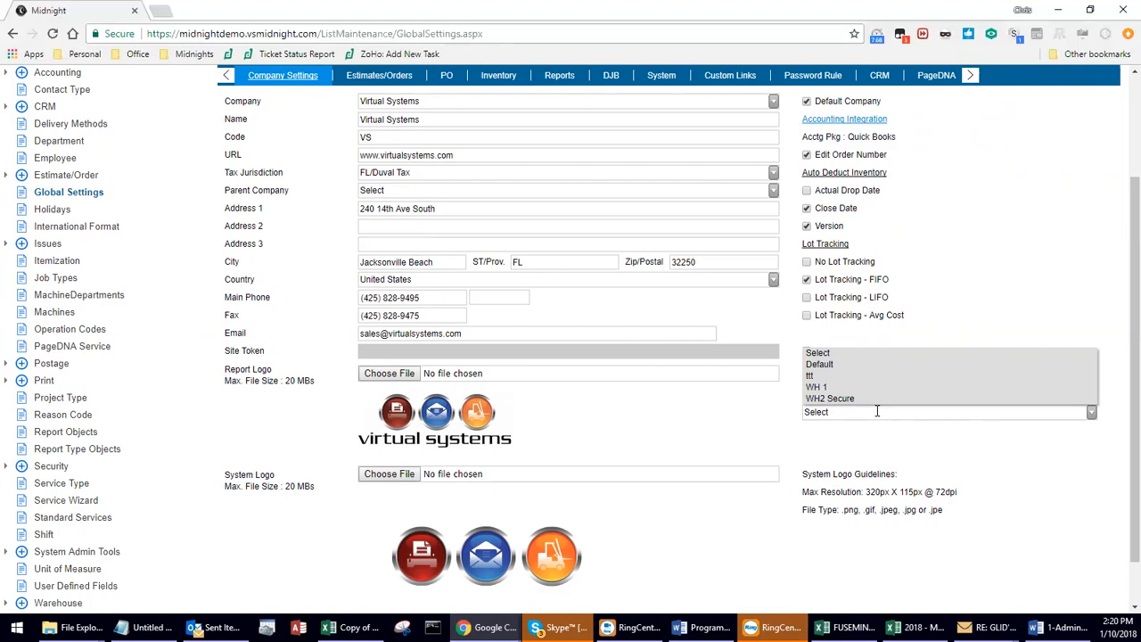
click(979, 463)
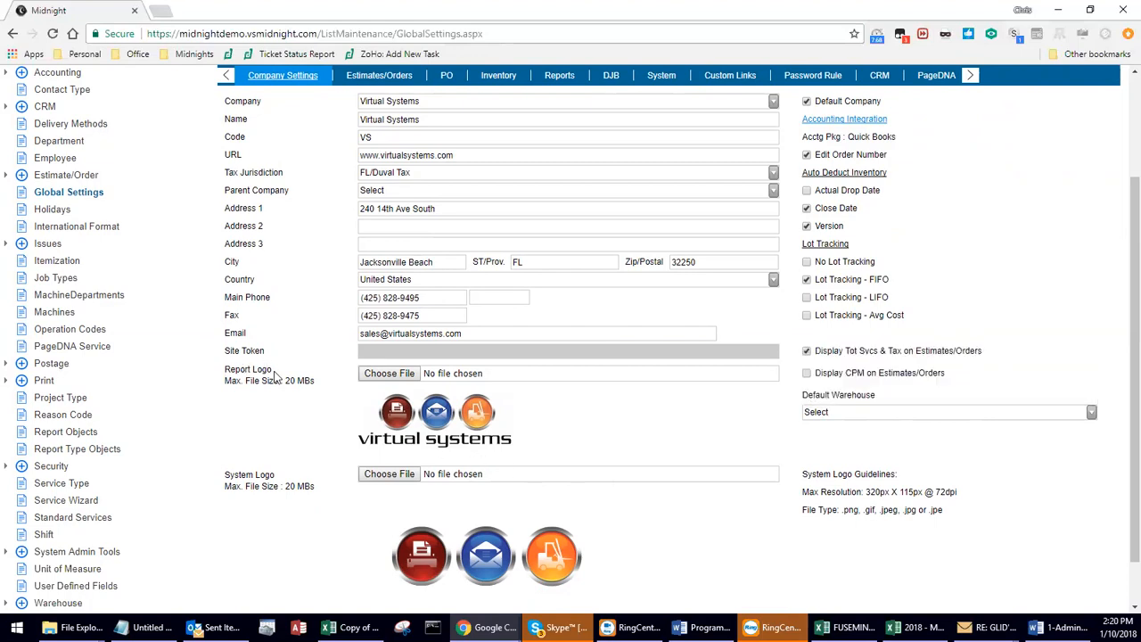
Review the Report Logo and System Logo upload settings in the company settings, including the system logo guidelines
drag(274, 371, 222, 371)
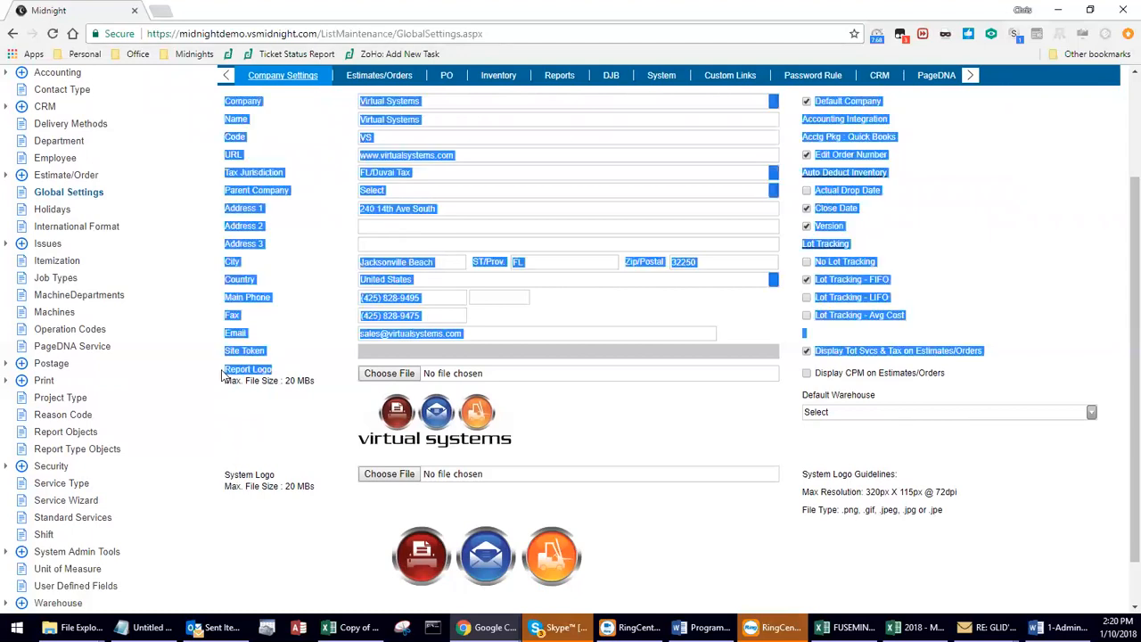
click(275, 375)
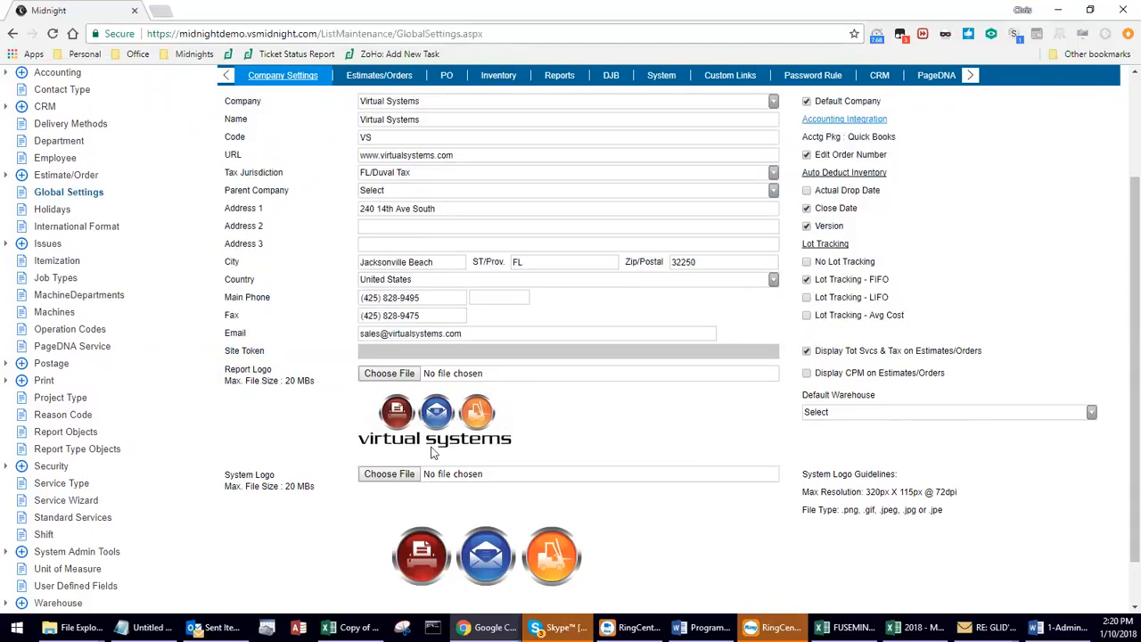
scroll(432, 453, down, 1)
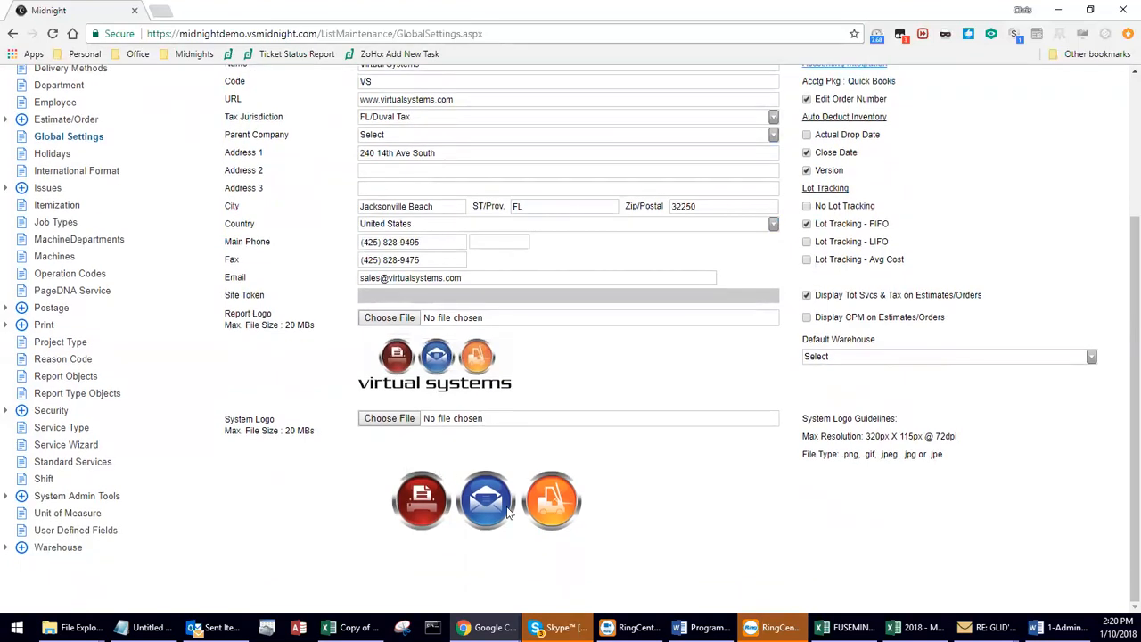
scroll(509, 526, up, 4)
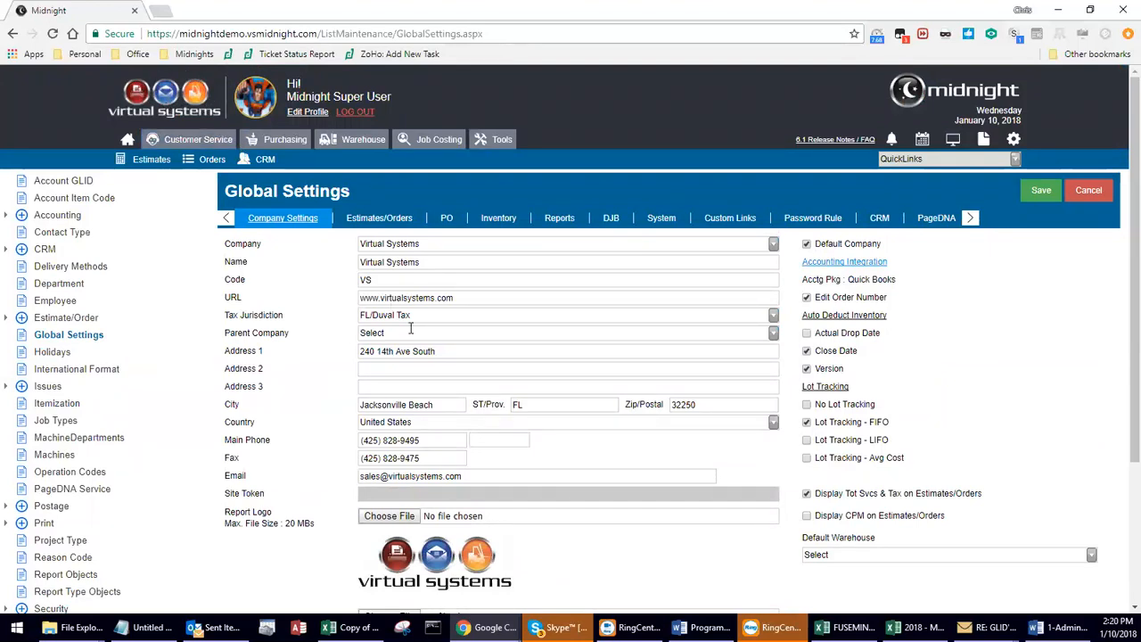
scroll(410, 328, down, 4)
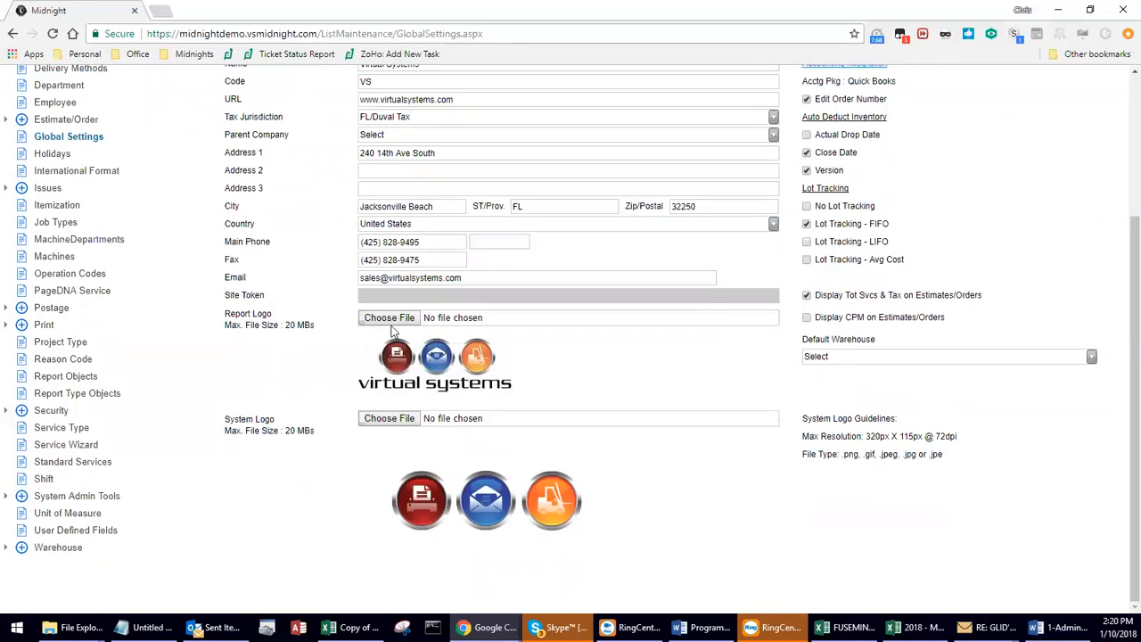
scroll(505, 430, up, 4)
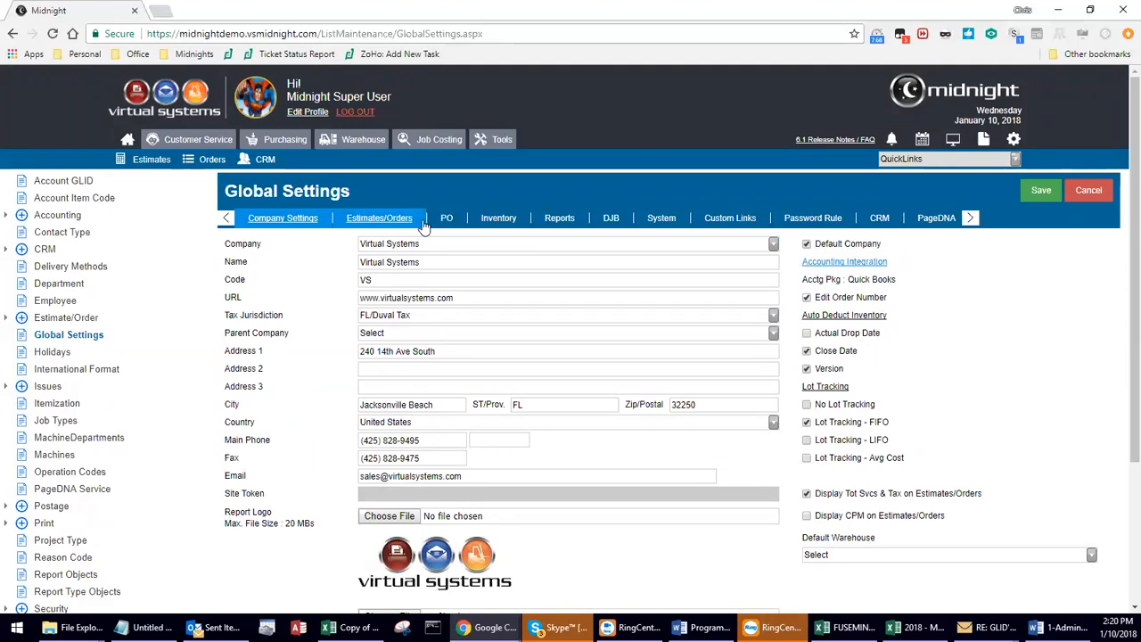
Review the Estimates/Orders, PO and Inventory sections of Global Settings
click(384, 223)
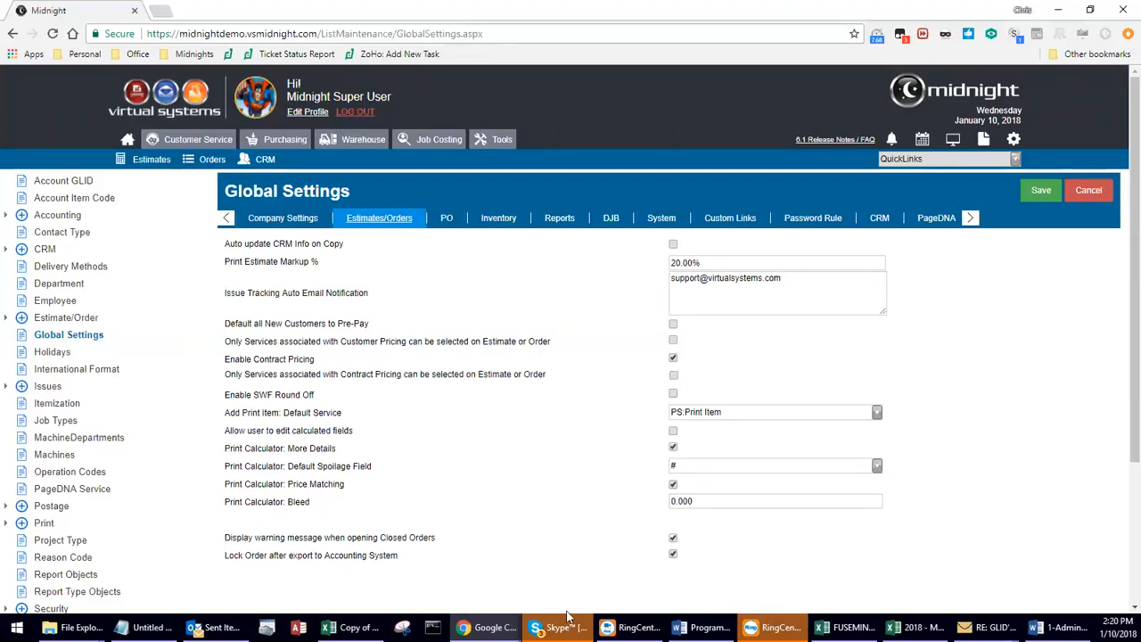
mouse_move(495, 623)
click(447, 219)
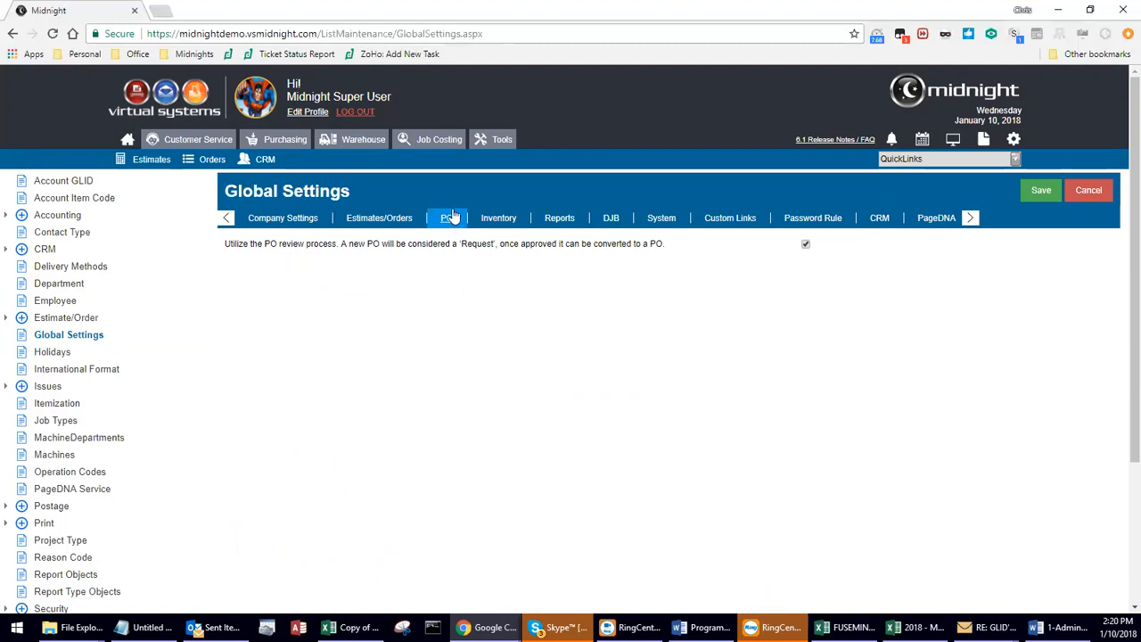
click(505, 221)
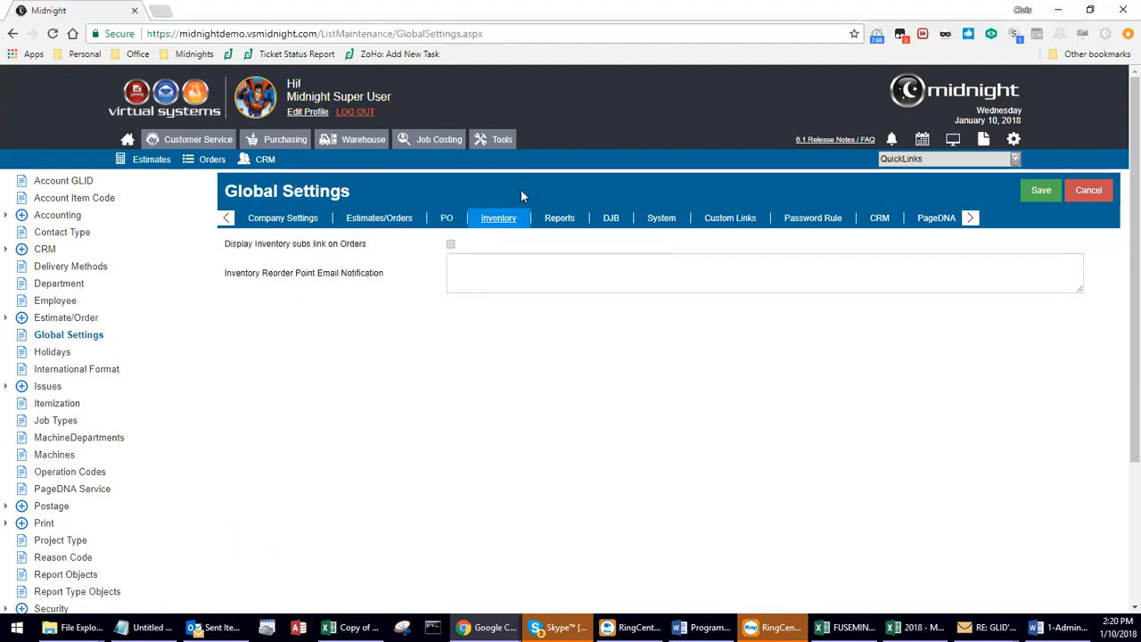
Review the DJB status colours, the CRM notification and portal options, and the System save prompt setting in Global Settings
click(612, 219)
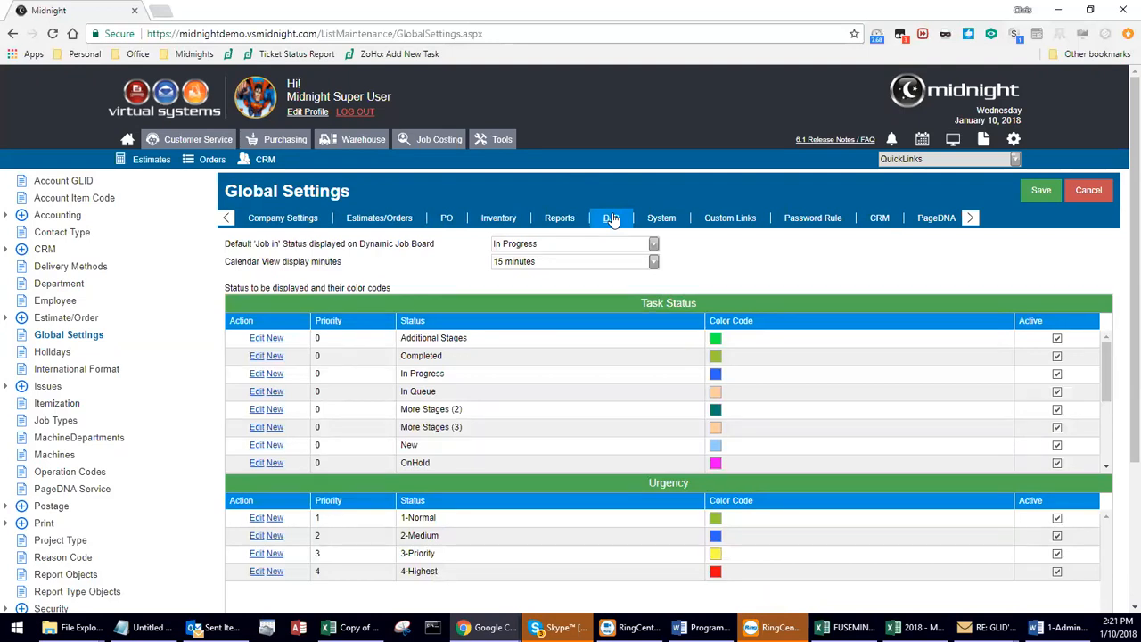
click(877, 221)
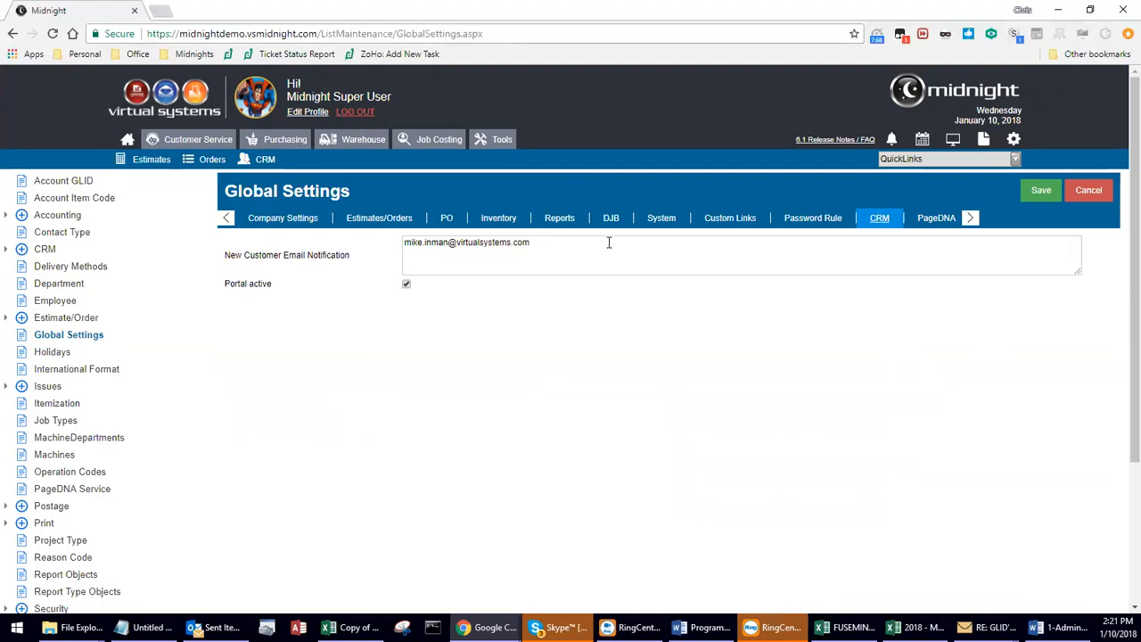
click(656, 222)
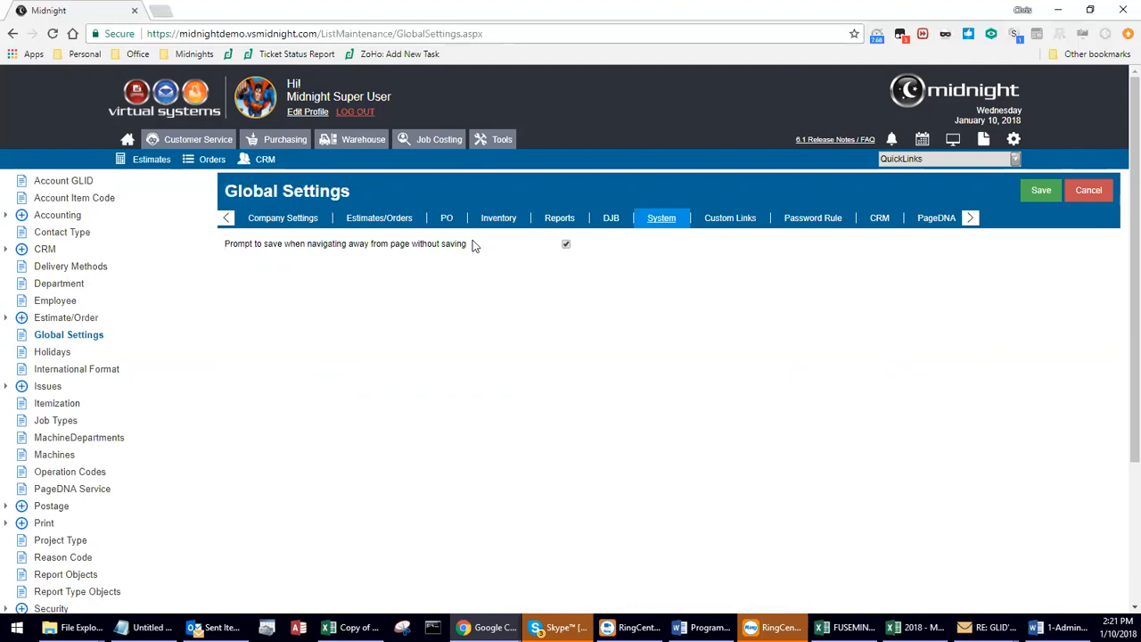
Review the Custom Links table in Global Settings and check the QuickLinks list
click(732, 221)
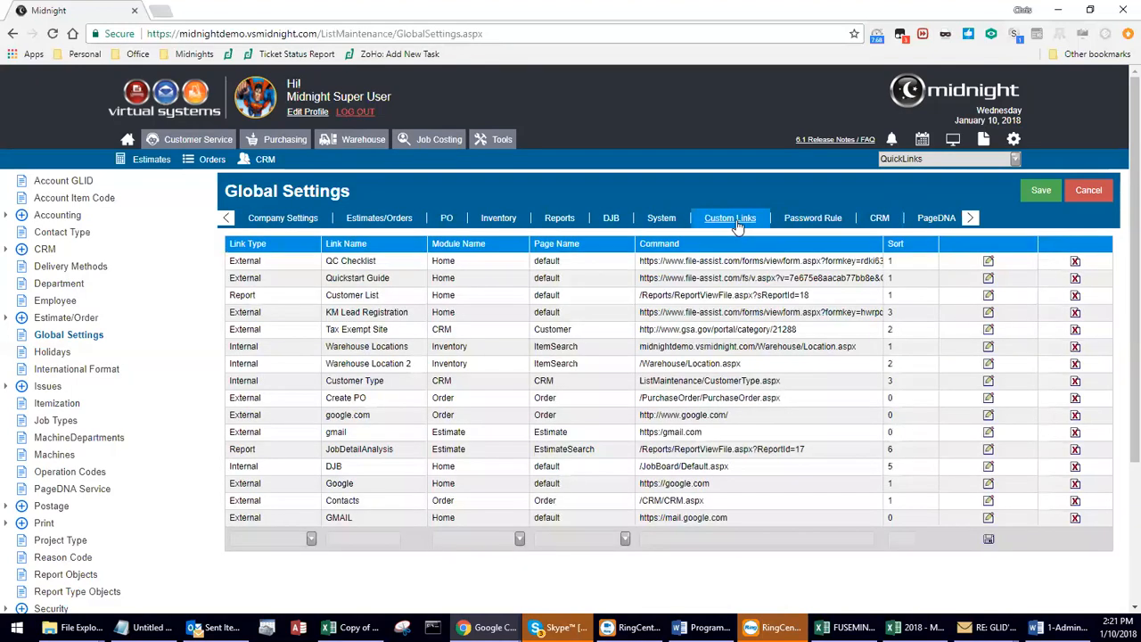
click(1014, 158)
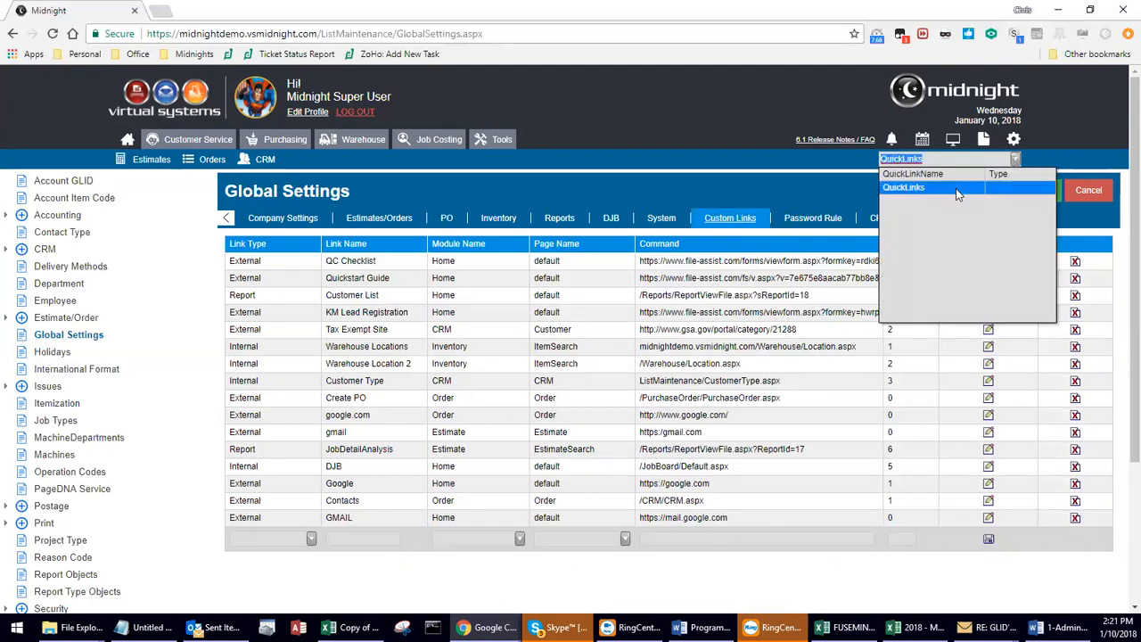
click(760, 173)
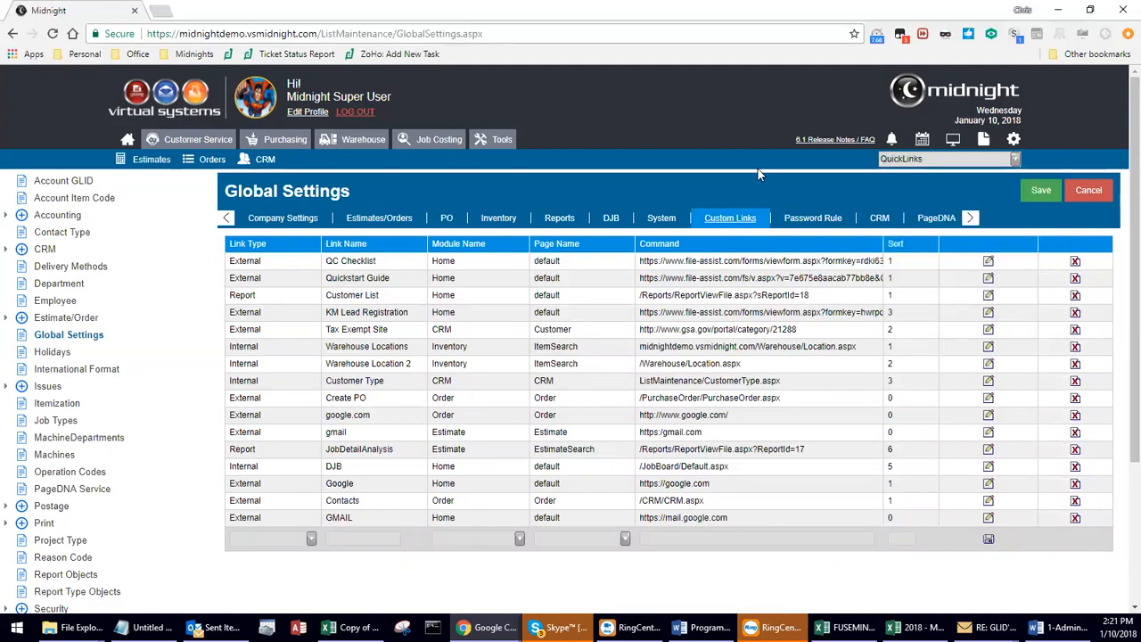
Review the Password Rule, Reports and PageDNA settings, including the Default BCC and email signature for reports
click(800, 224)
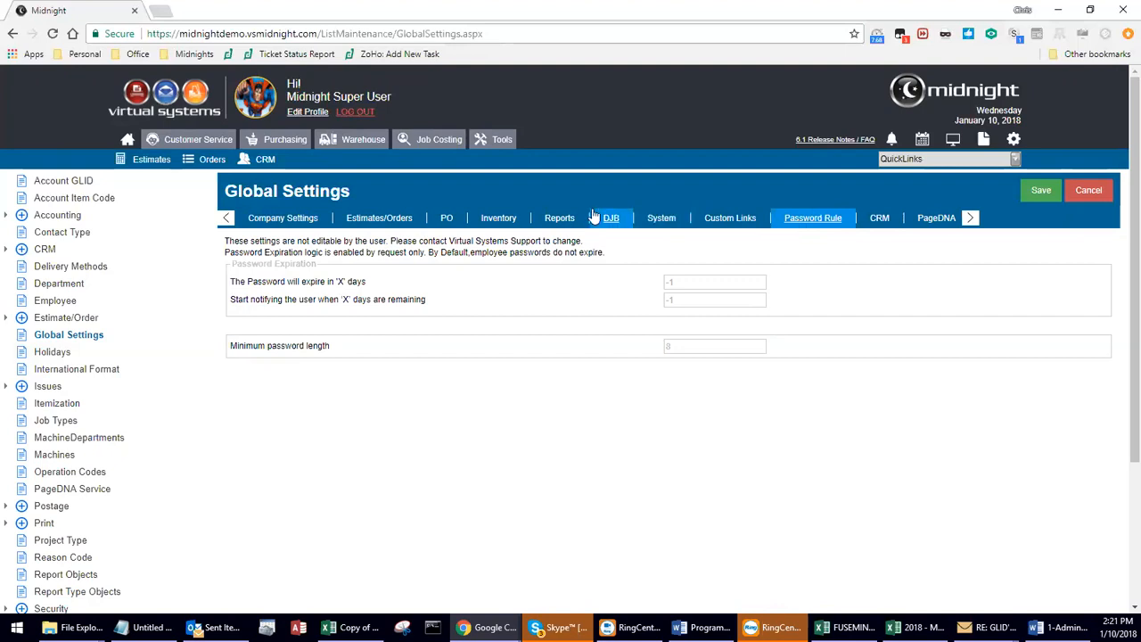
click(556, 225)
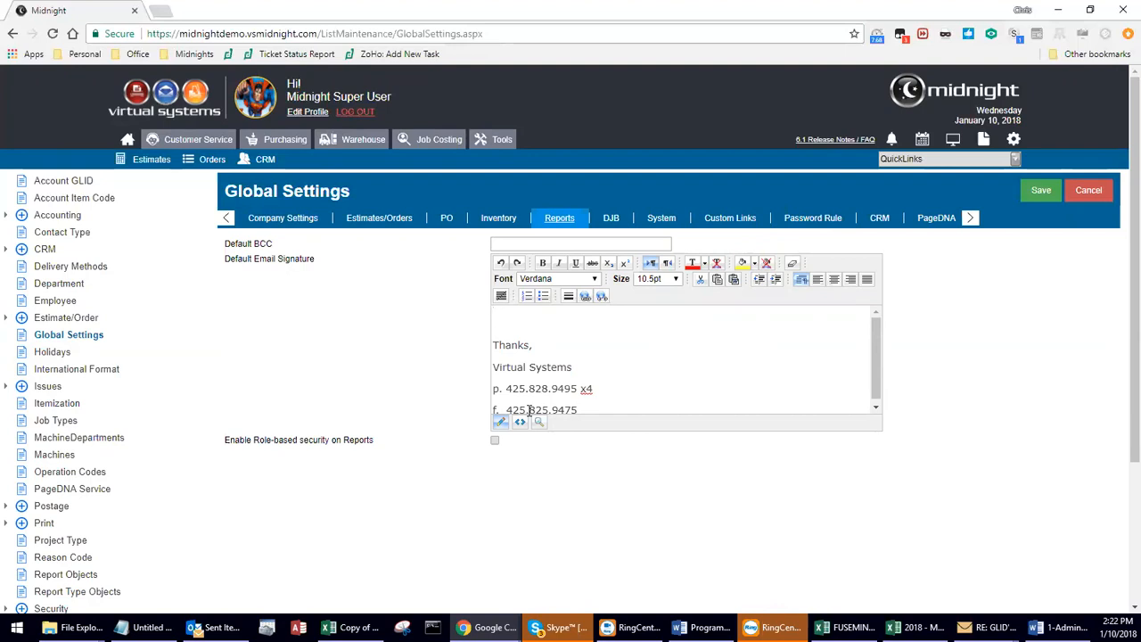
click(497, 246)
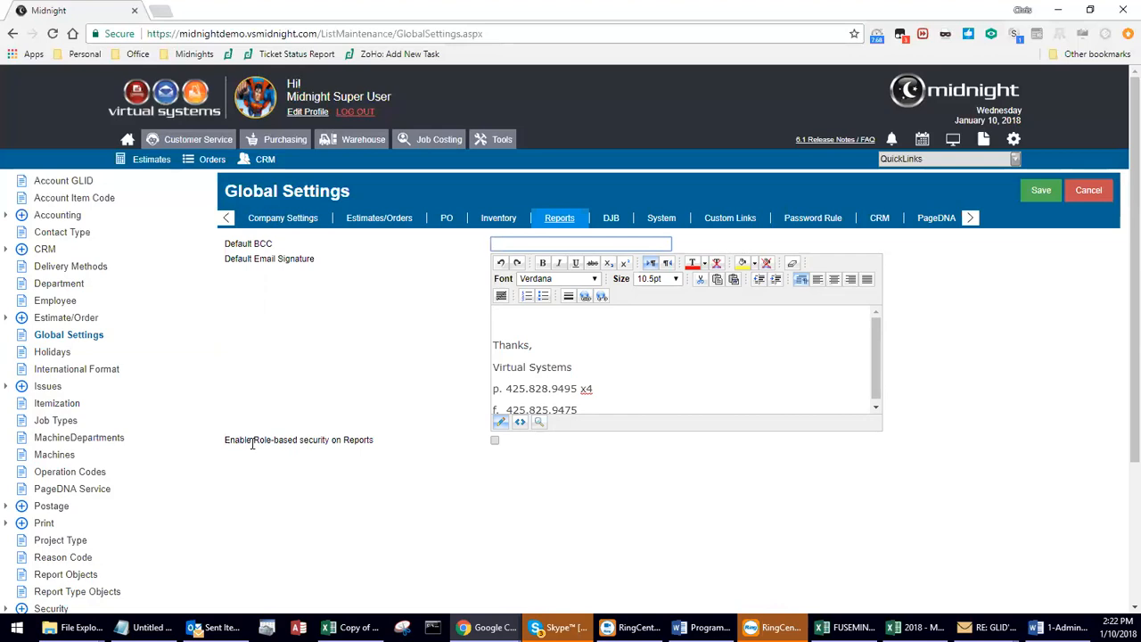
click(950, 228)
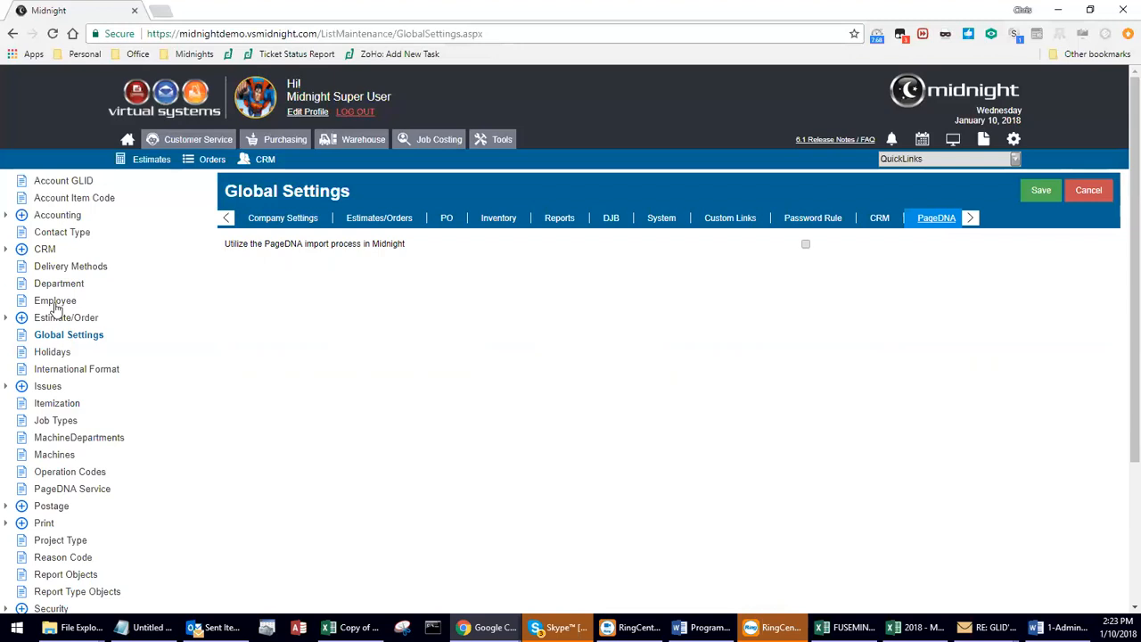
Review the Holidays rate multipliers and the International Format options, including the available currencies
click(57, 353)
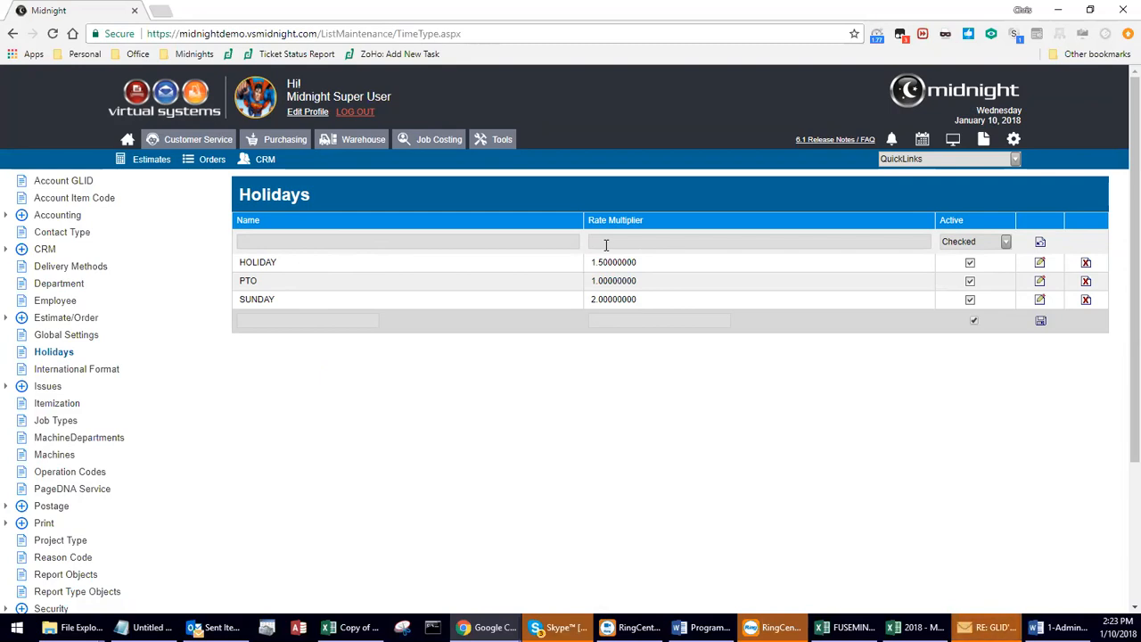
click(73, 376)
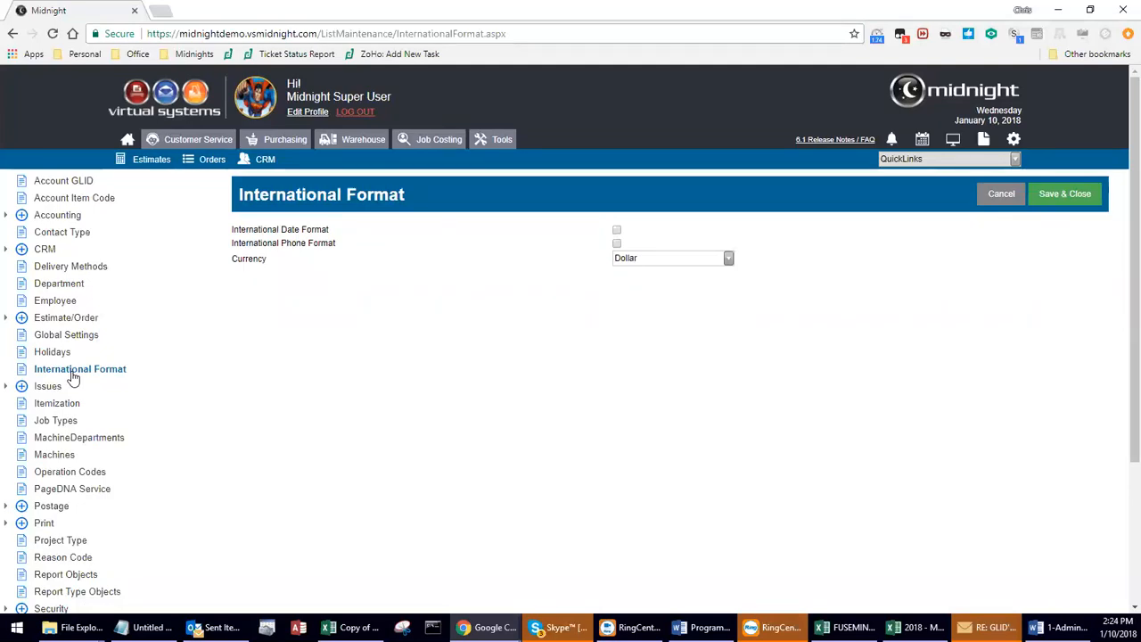
click(728, 261)
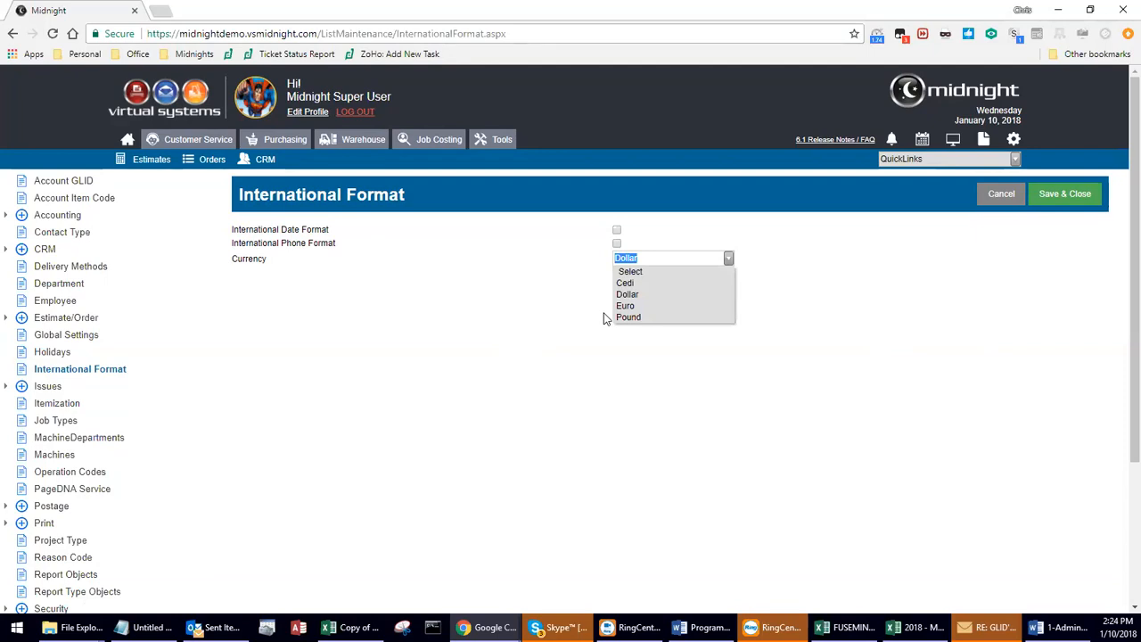
Look through the lists grouped under Issues, Postage and Print, collapsing the Postage and Print groups after viewing
click(49, 388)
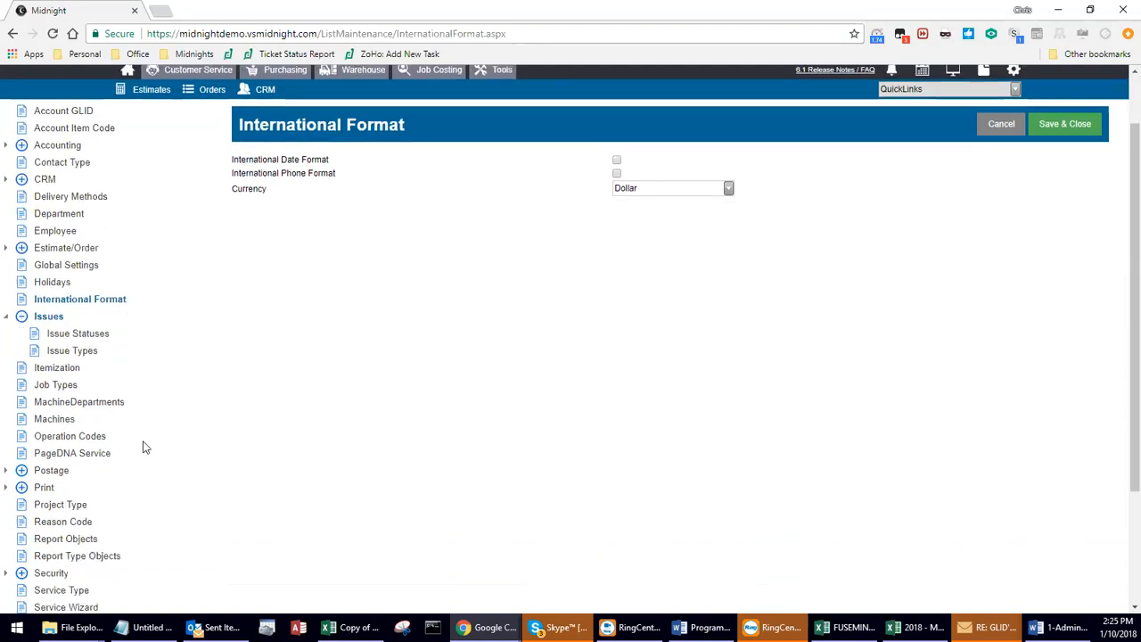
scroll(138, 446, down, 3)
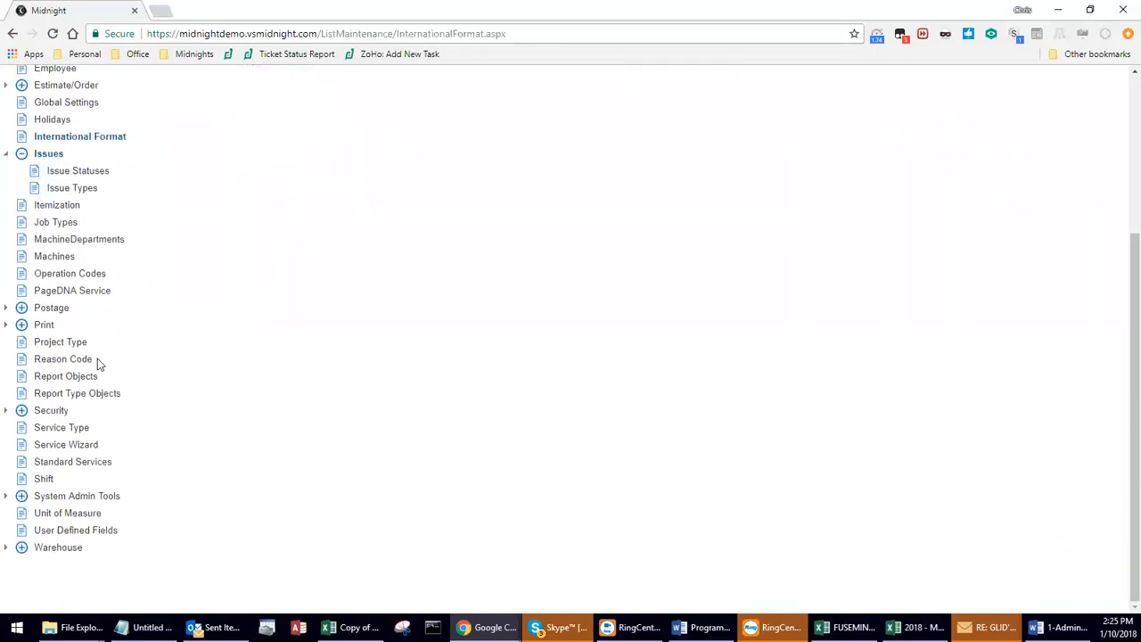
click(6, 309)
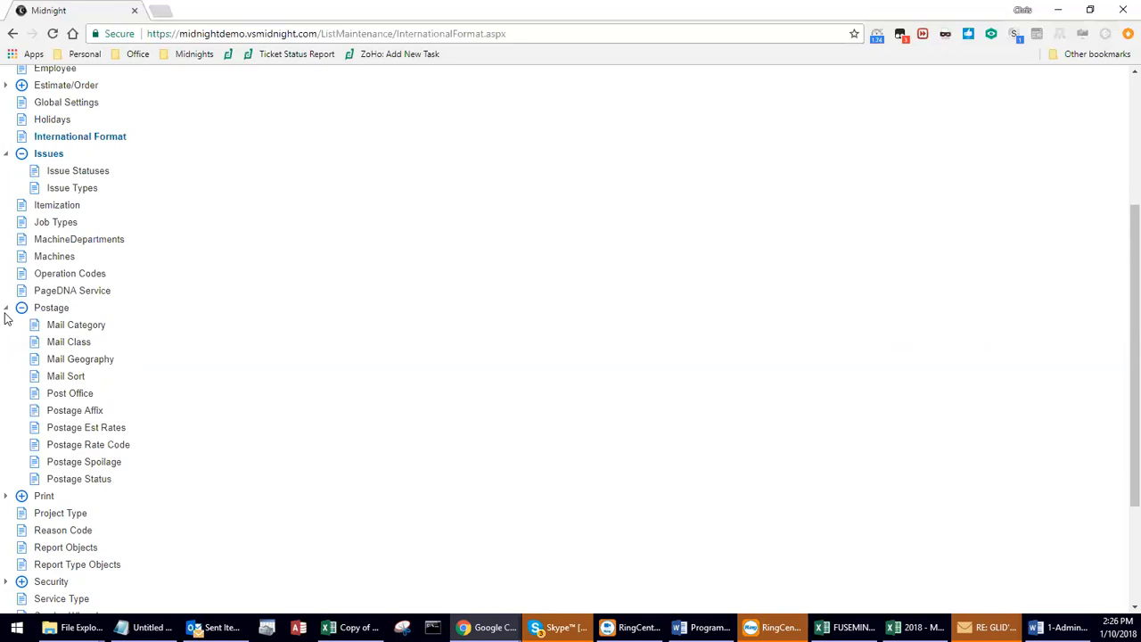
click(6, 309)
click(8, 326)
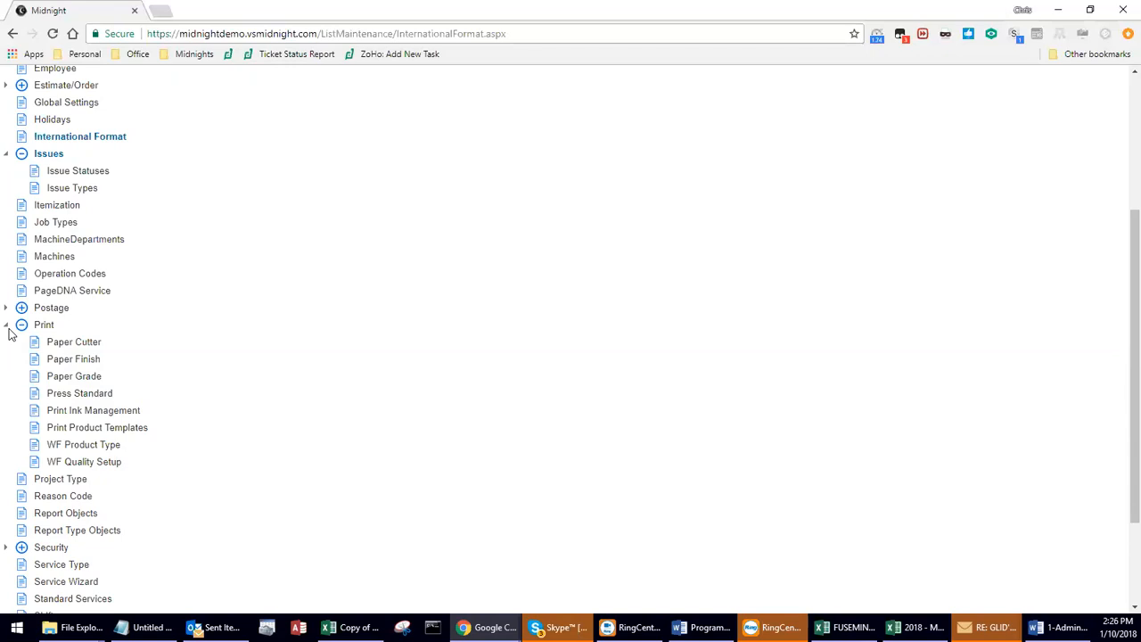
click(7, 326)
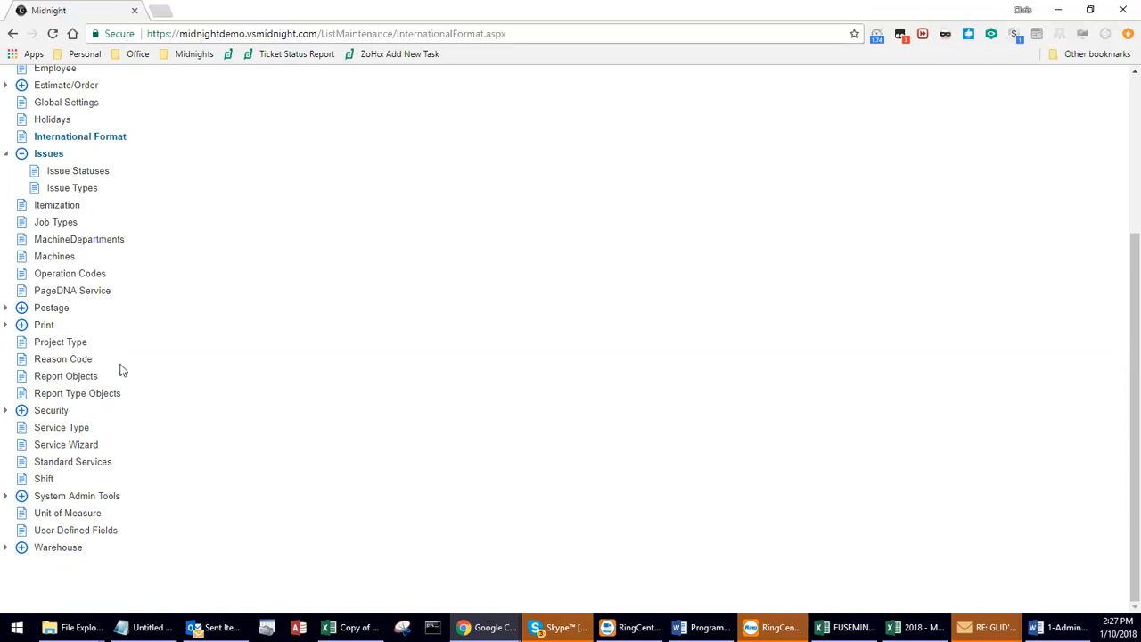
Open the ActiveJobDetail report in Report Objects for editing, review its report type and display fields, and close the row editor
click(76, 382)
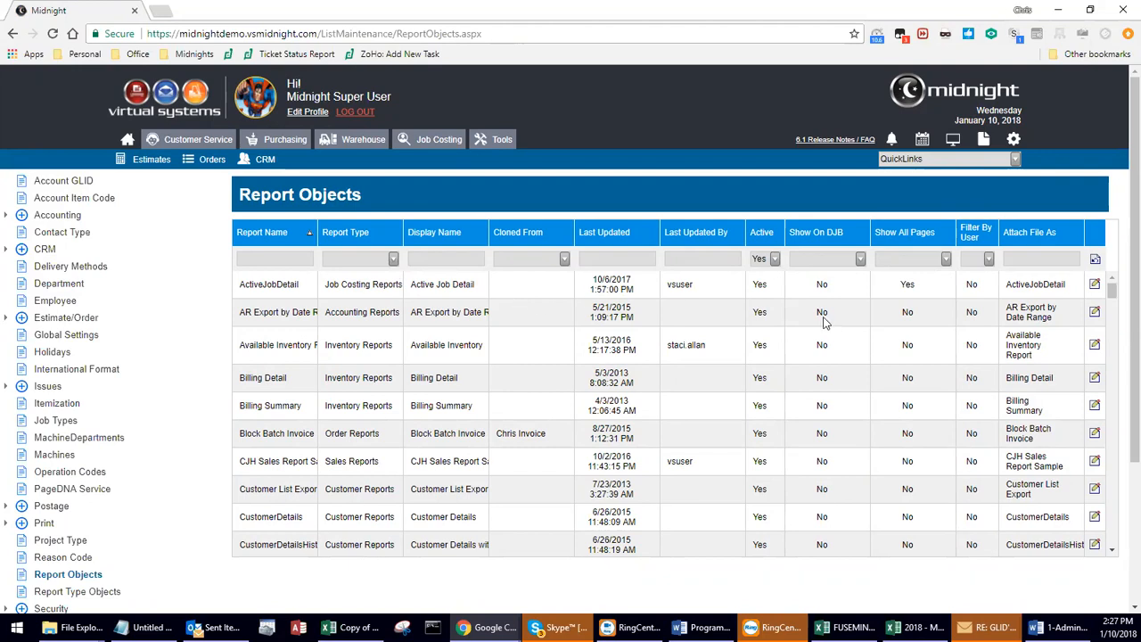
click(1095, 284)
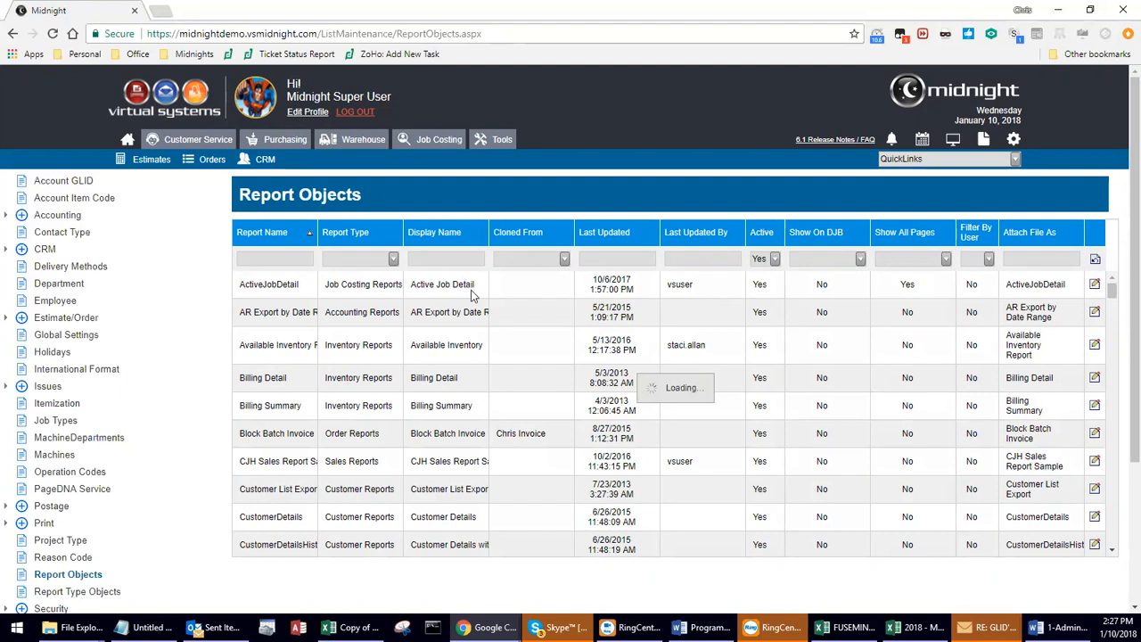
drag(476, 283, 388, 288)
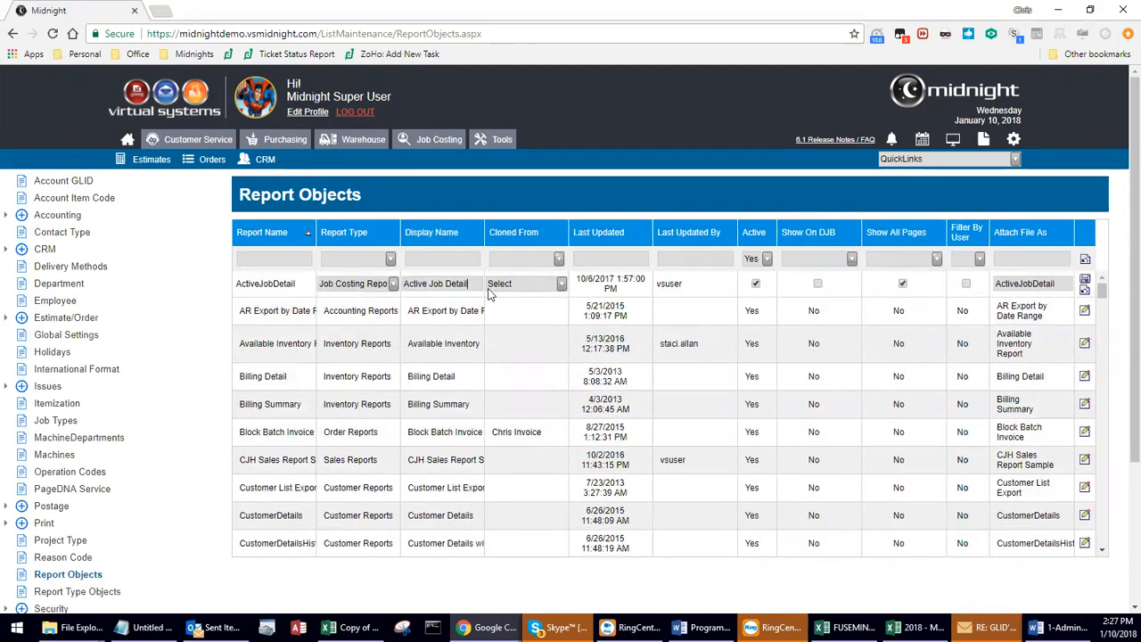
click(394, 283)
click(396, 282)
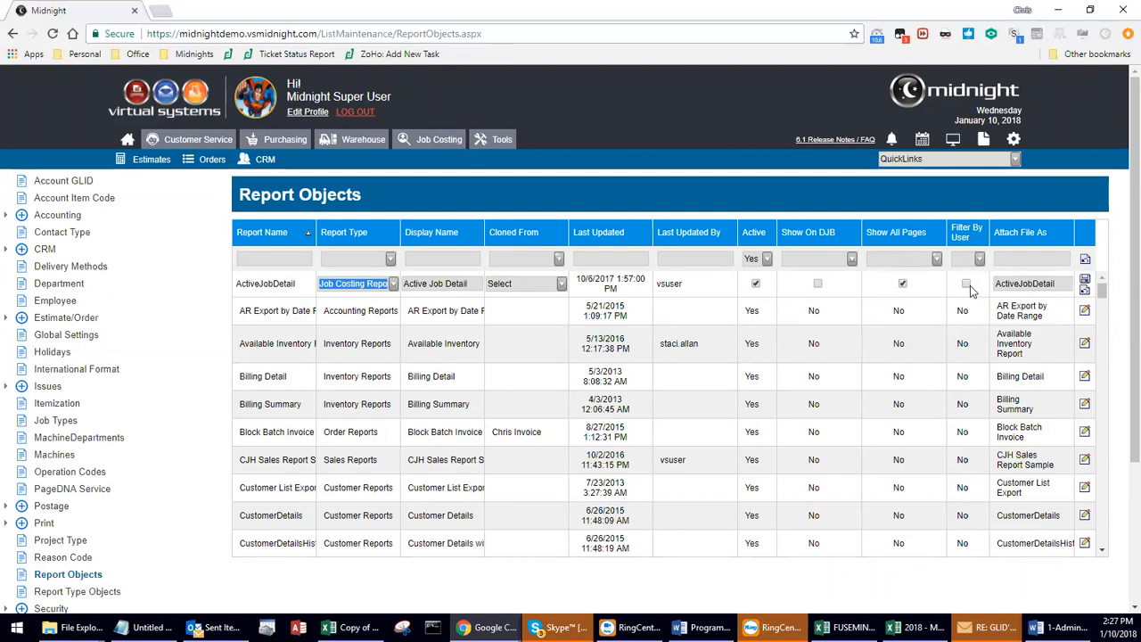
click(1085, 280)
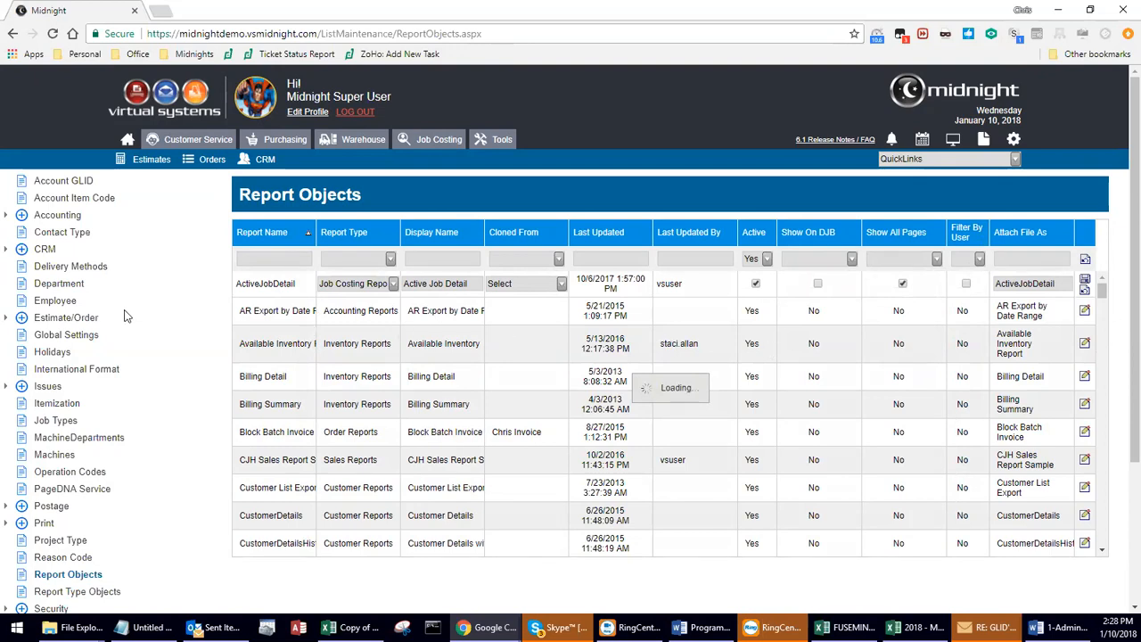
Open the Report Type Objects list and review the report types, highlighting Estimate Reports
scroll(112, 596, down, 1)
scroll(112, 595, down, 1)
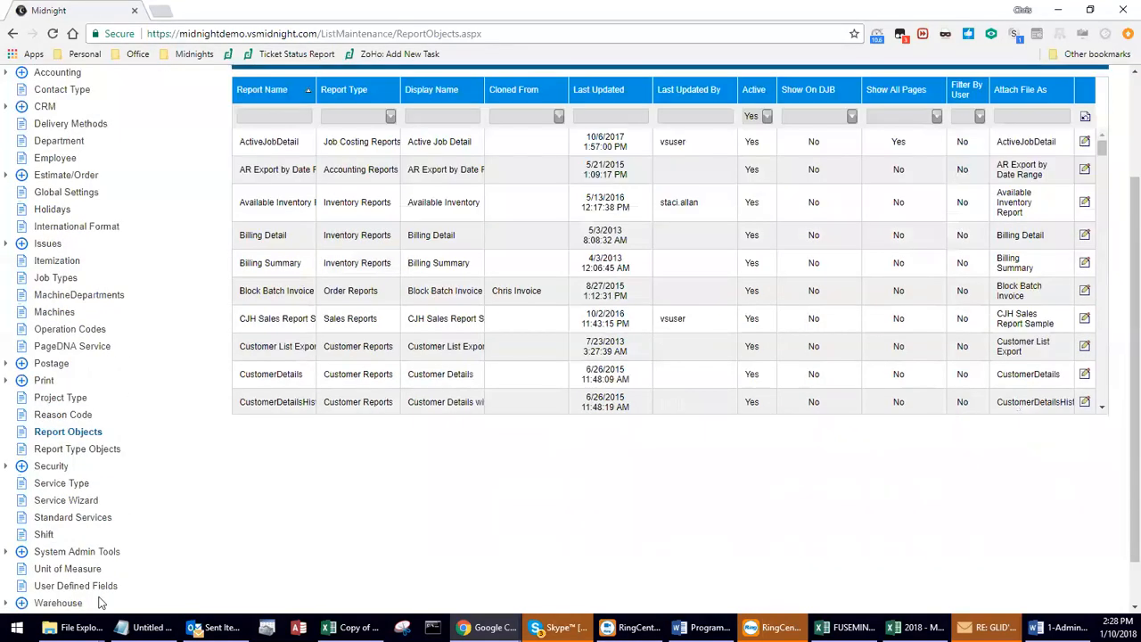
click(77, 449)
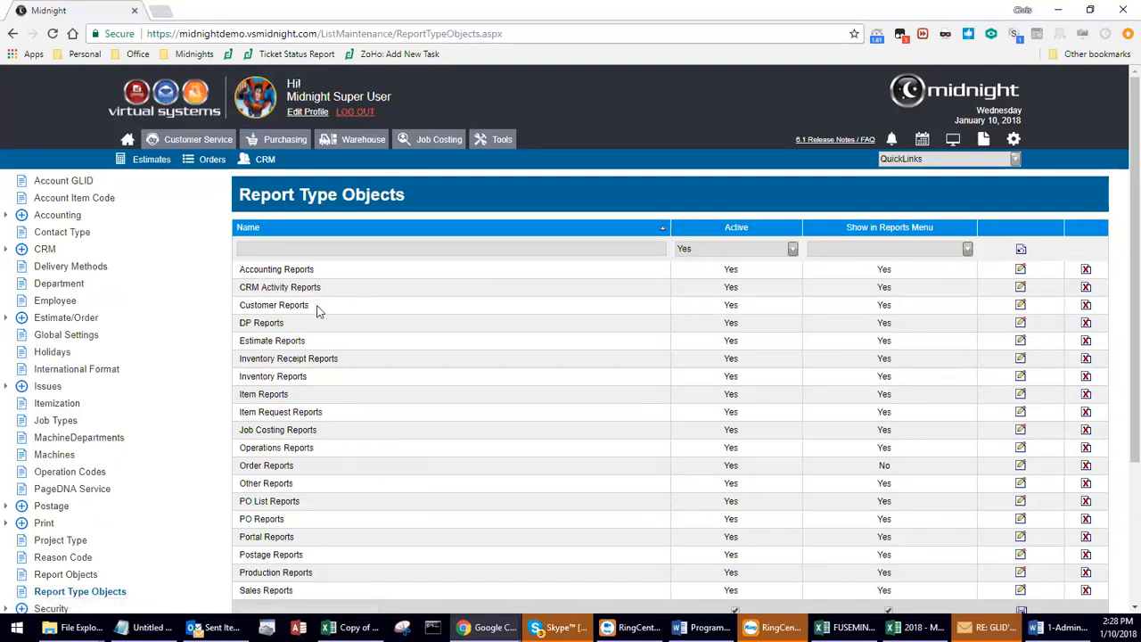
drag(312, 347, 247, 354)
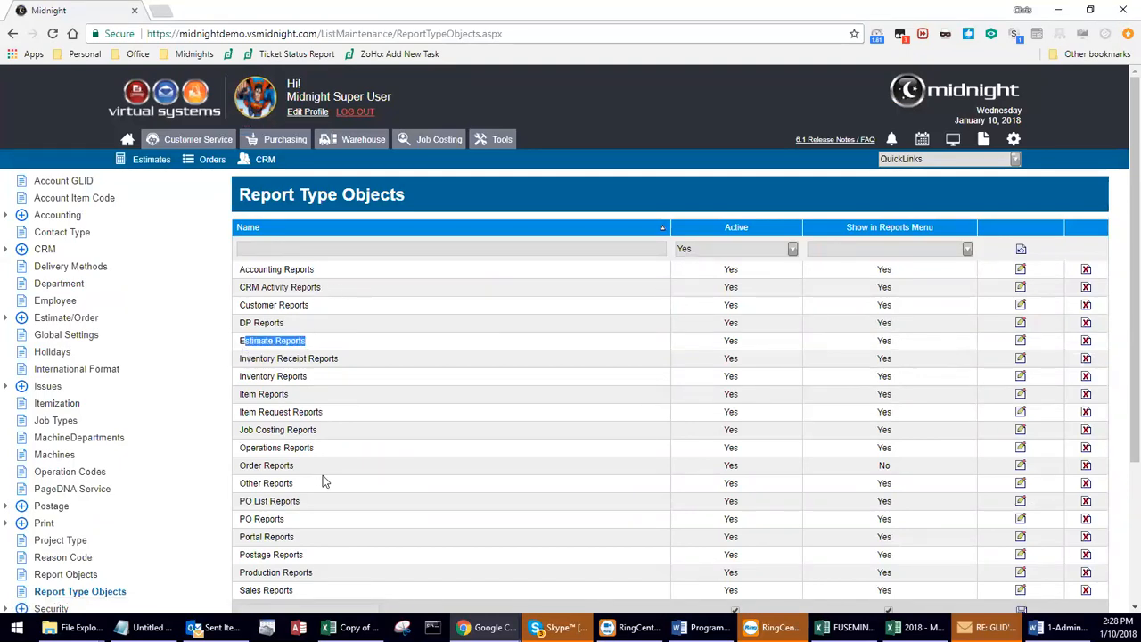
Review the report types in Report Type Objects, highlighting Order Reports, Sales Reports, Production Reports and Job Costing Reports
drag(297, 467, 247, 475)
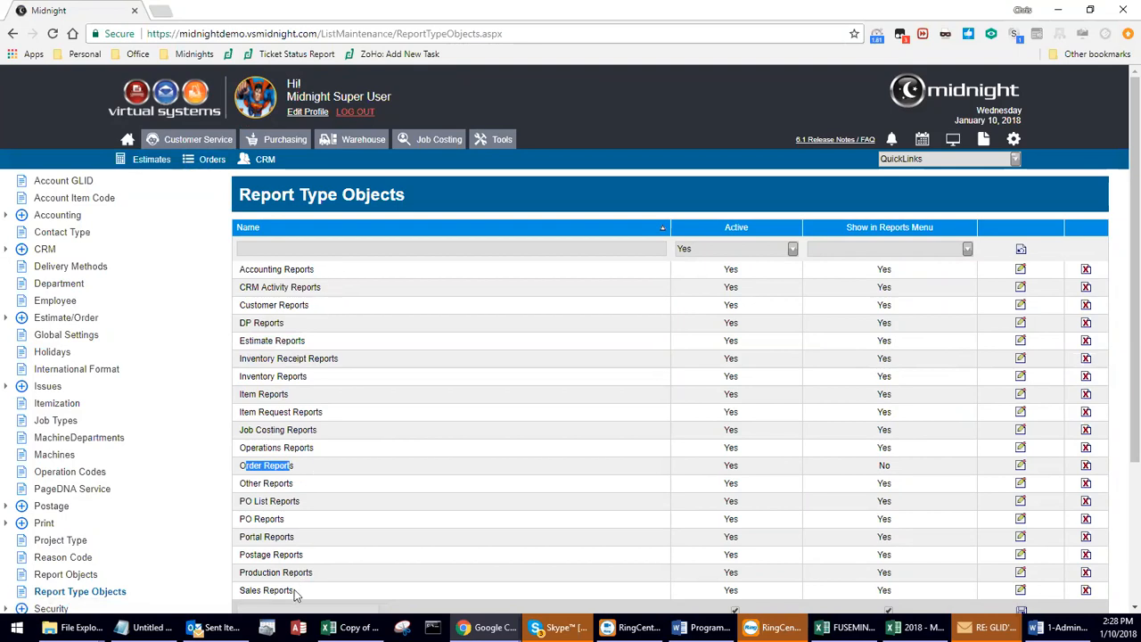
drag(294, 589, 244, 595)
drag(312, 573, 244, 575)
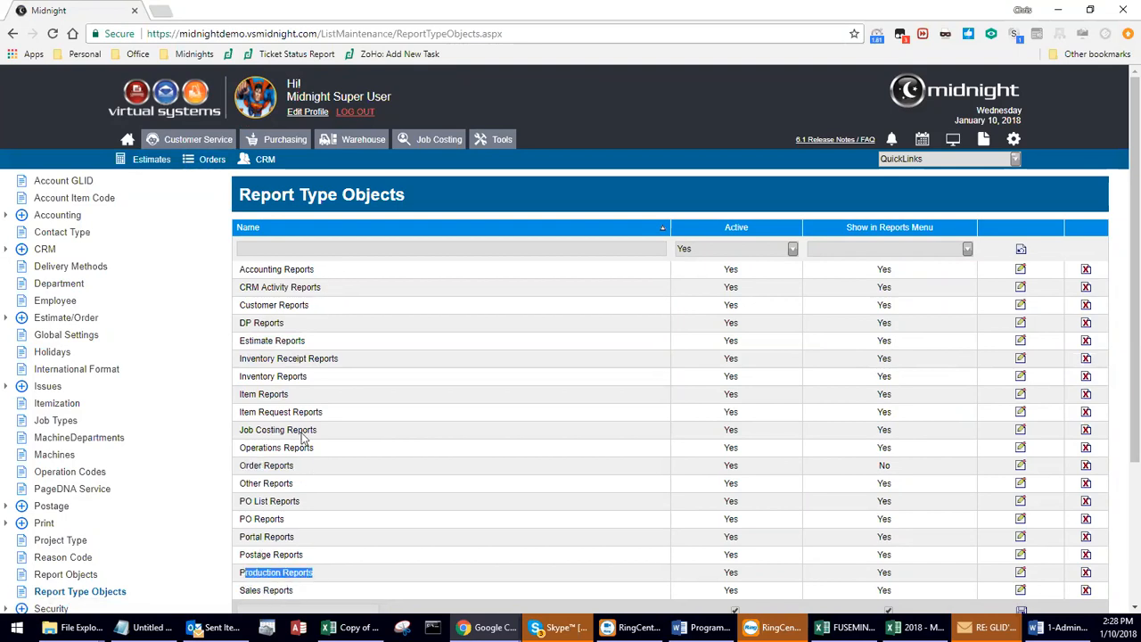
drag(325, 435, 253, 435)
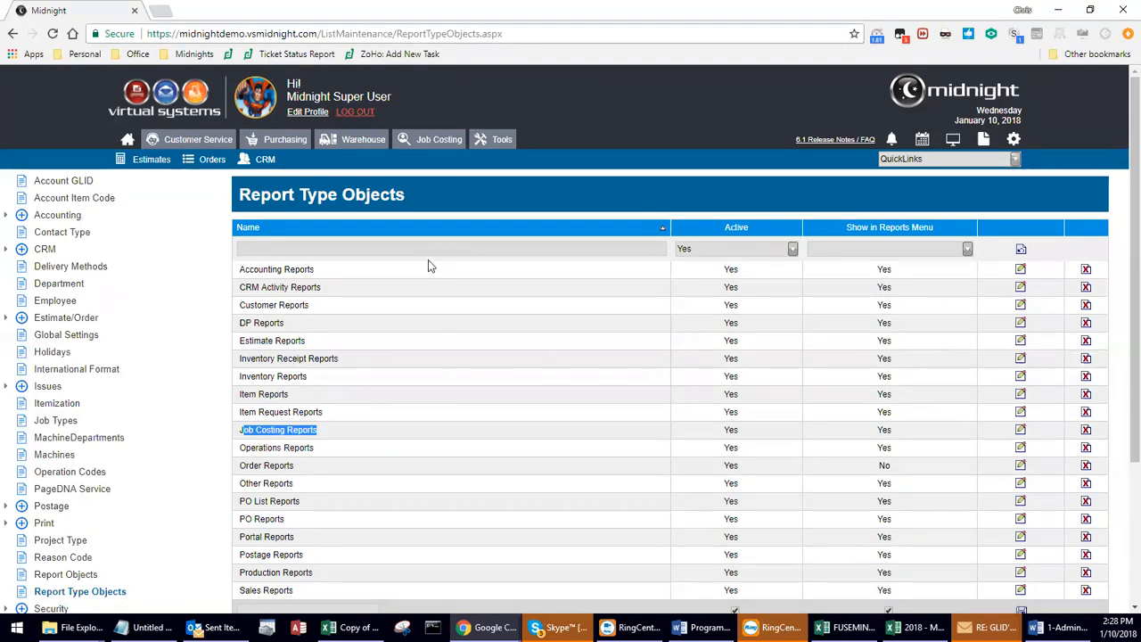
Add an active security role named Sales Manager in the Create Role list and save it
scroll(204, 282, down, 3)
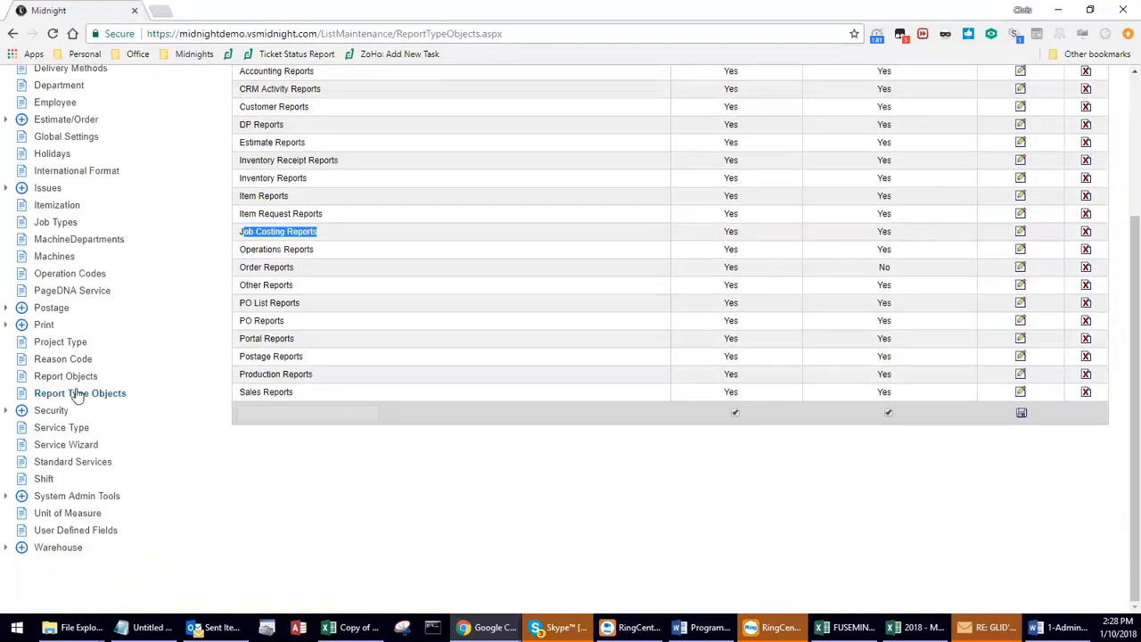
click(50, 412)
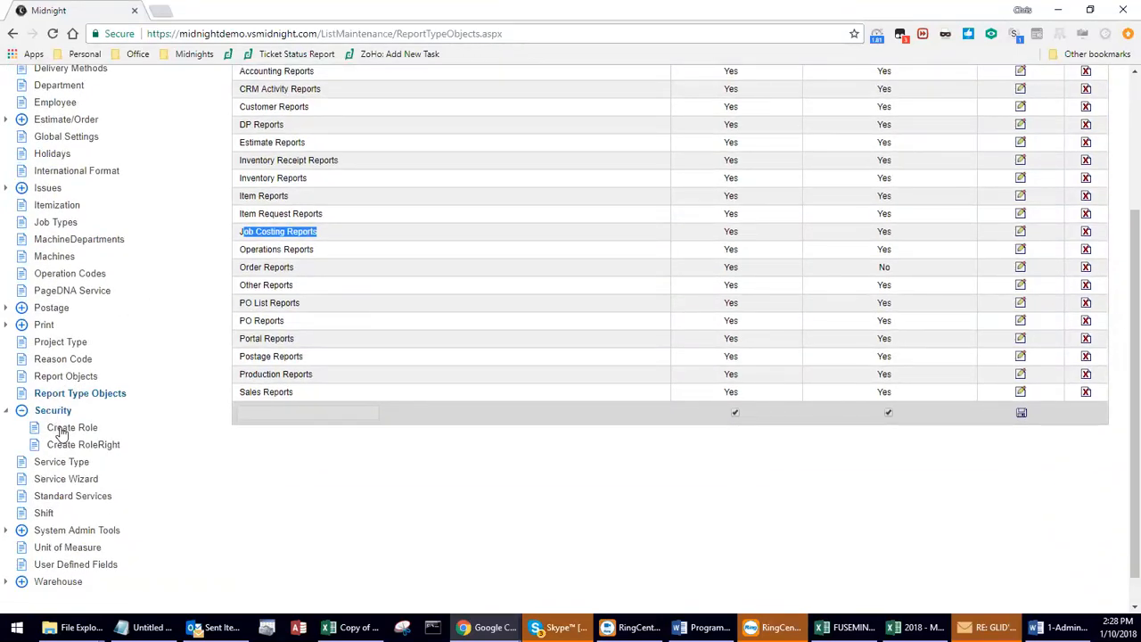
click(62, 427)
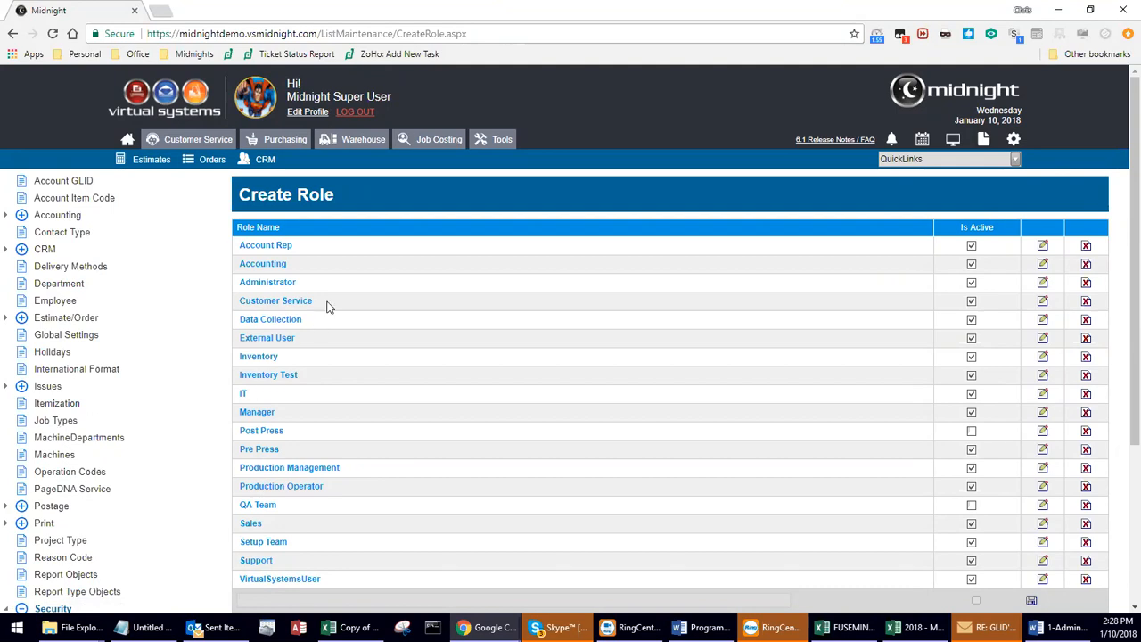
scroll(330, 339, down, 1)
text(Sales Manager)
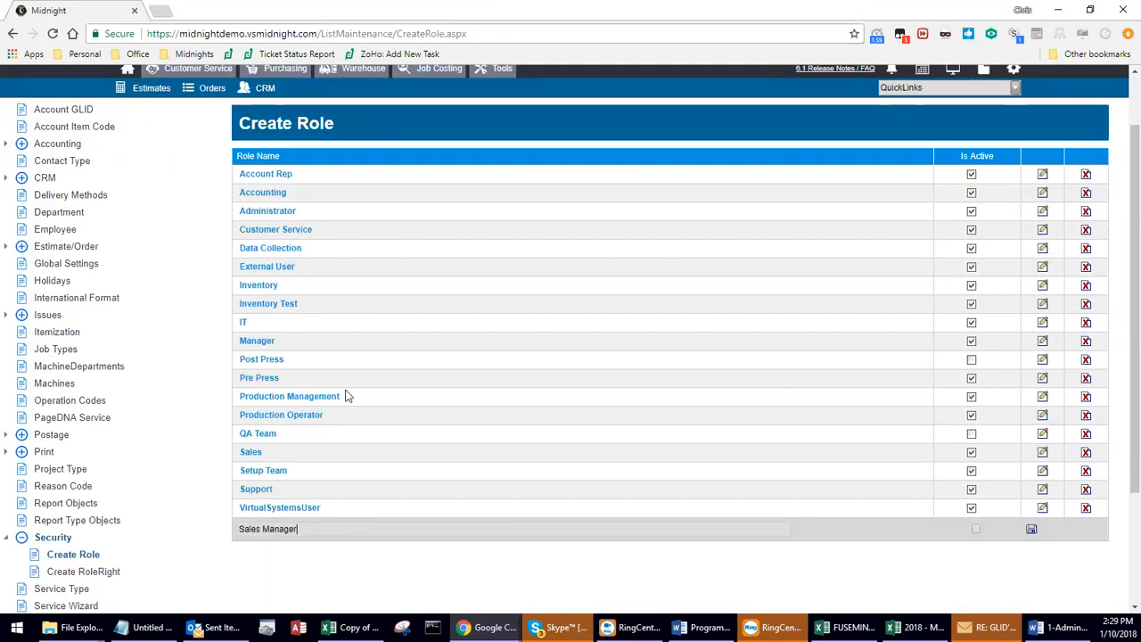
click(974, 529)
click(1031, 529)
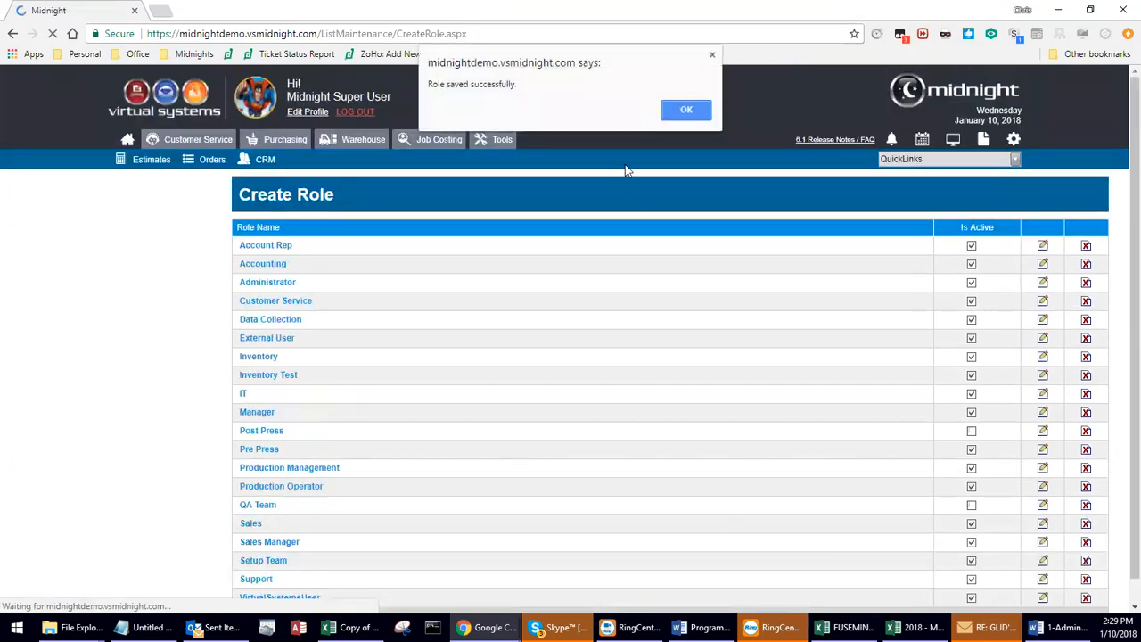
click(682, 114)
Open the Create RoleRight setup for the Sales Manager role and set the security level to Field/Control
scroll(150, 299, down, 2)
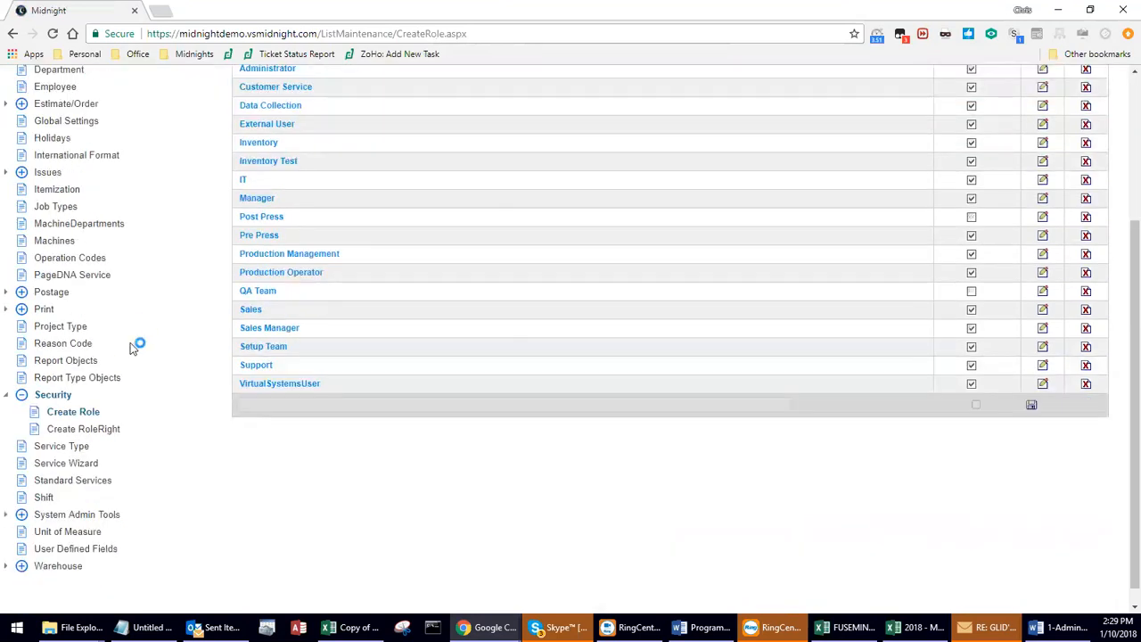
click(94, 431)
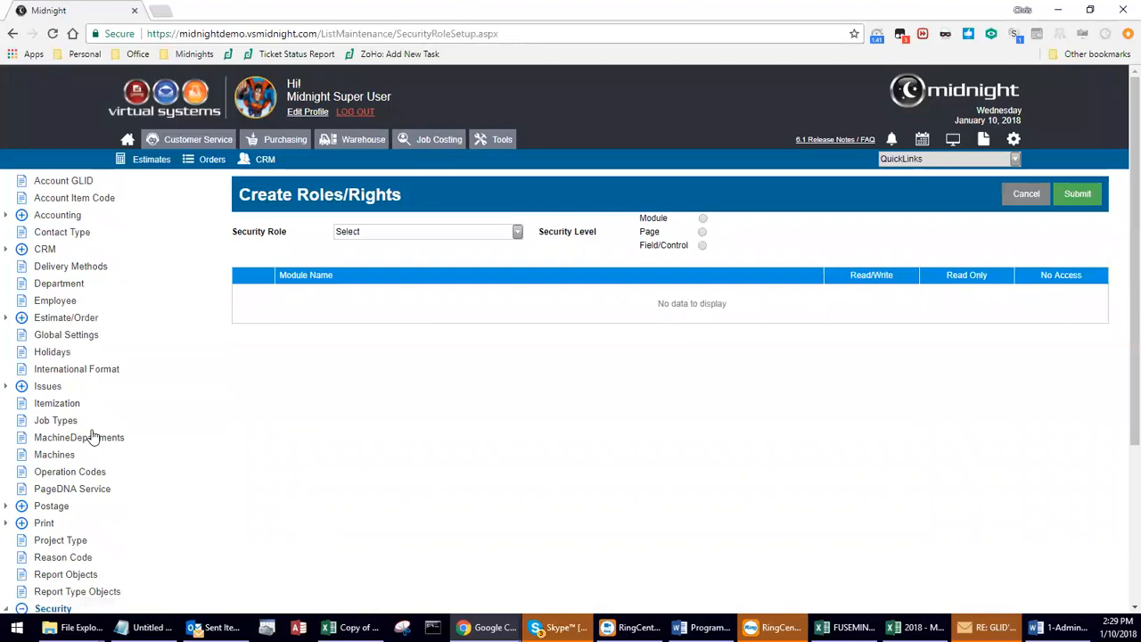
click(517, 232)
drag(516, 256, 524, 308)
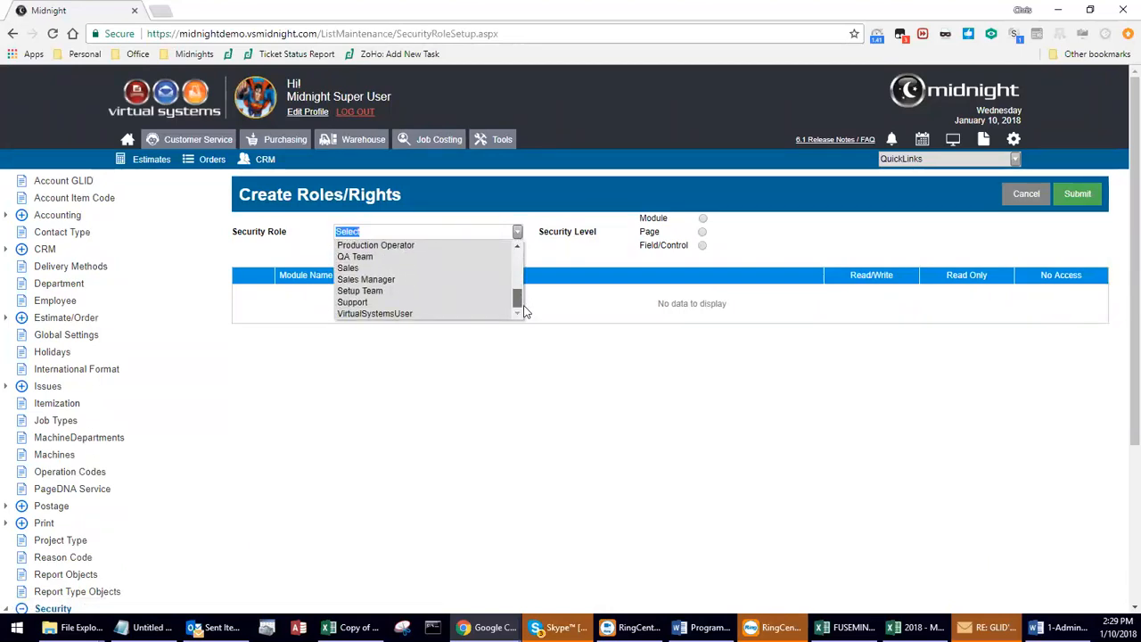
click(364, 279)
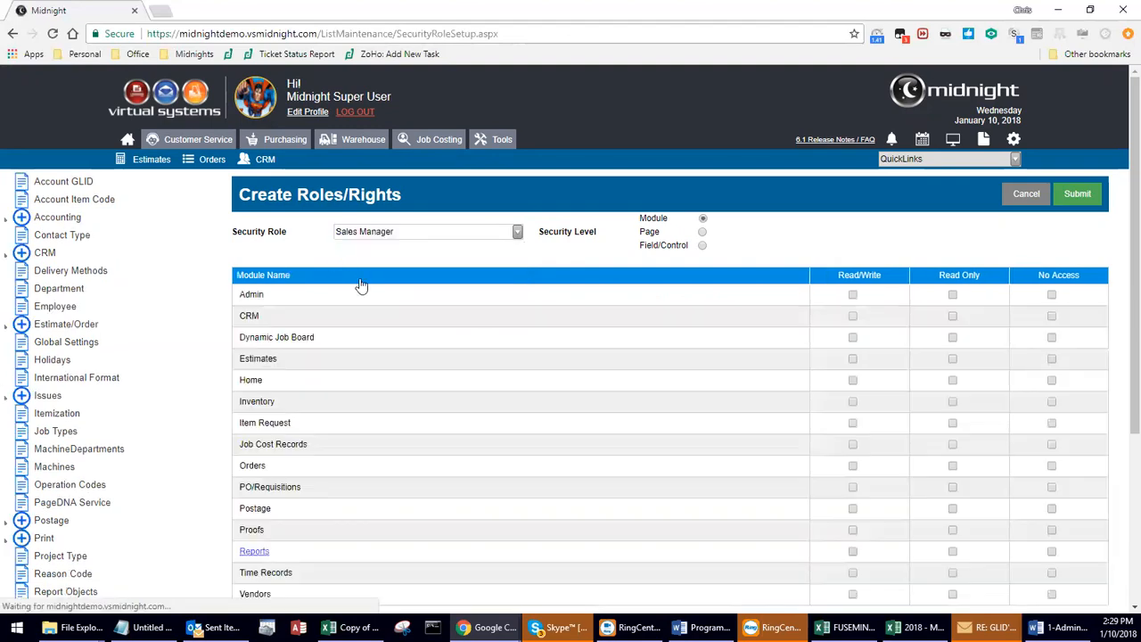
click(703, 245)
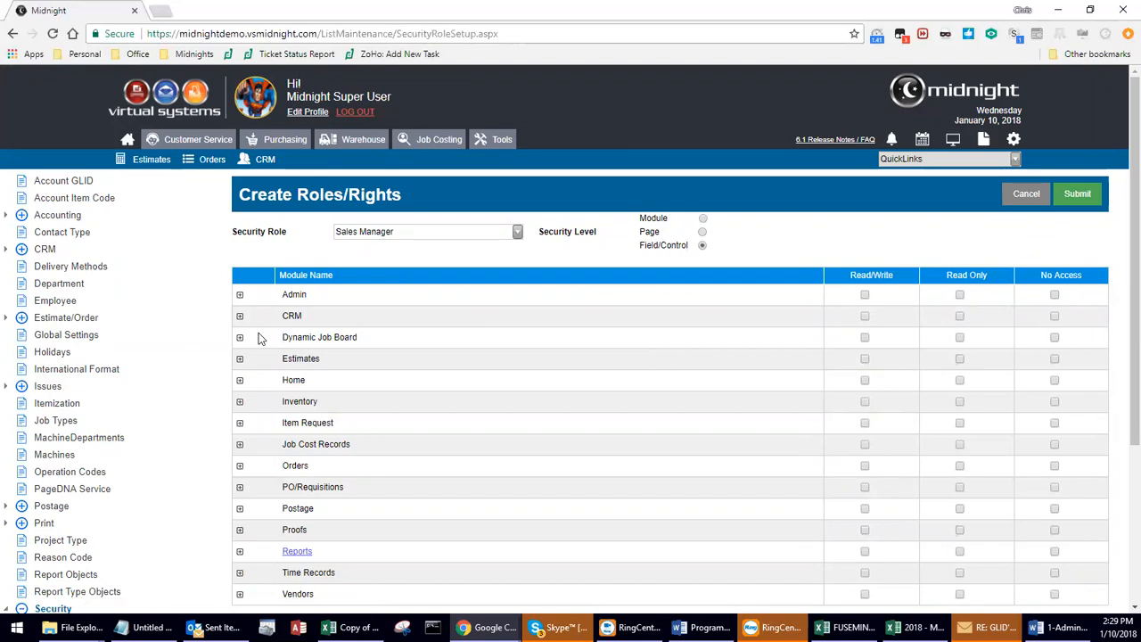
Grant Sales Manager Read/Write access to Orders and Estimates, and Read Only access to the Item and ItemQuickAdd pages under Inventory
click(864, 465)
click(865, 358)
click(240, 401)
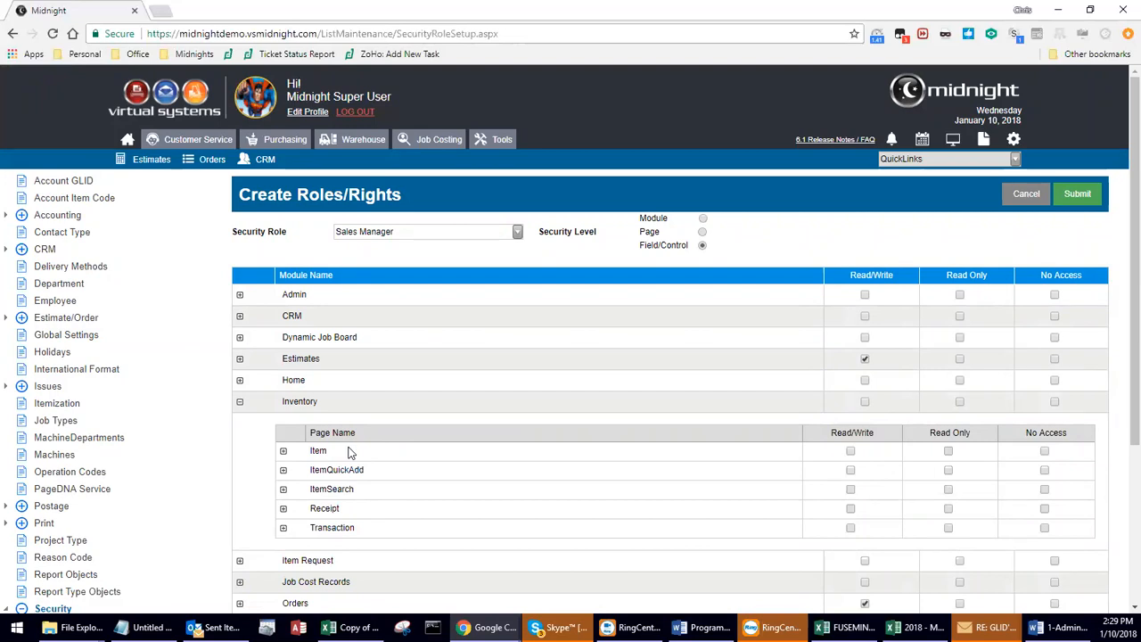
click(949, 470)
scroll(382, 384, down, 3)
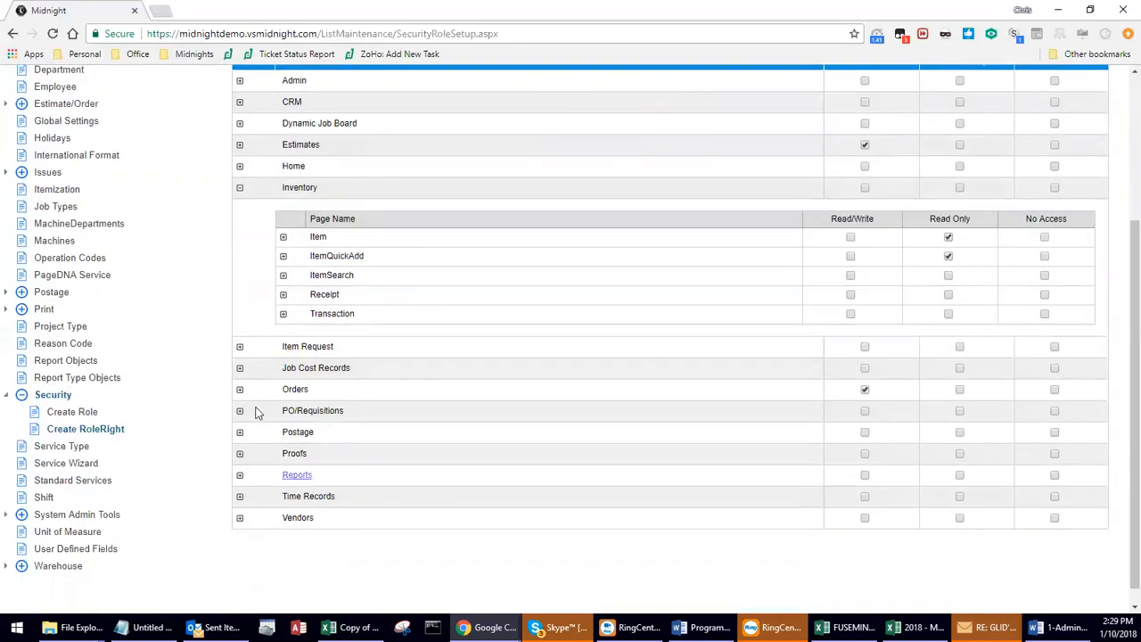
Under the Order page of Orders, set exportEstimateButton to Read Only and deleteButton, copyButton and GroupBilling to Read/Write
click(239, 390)
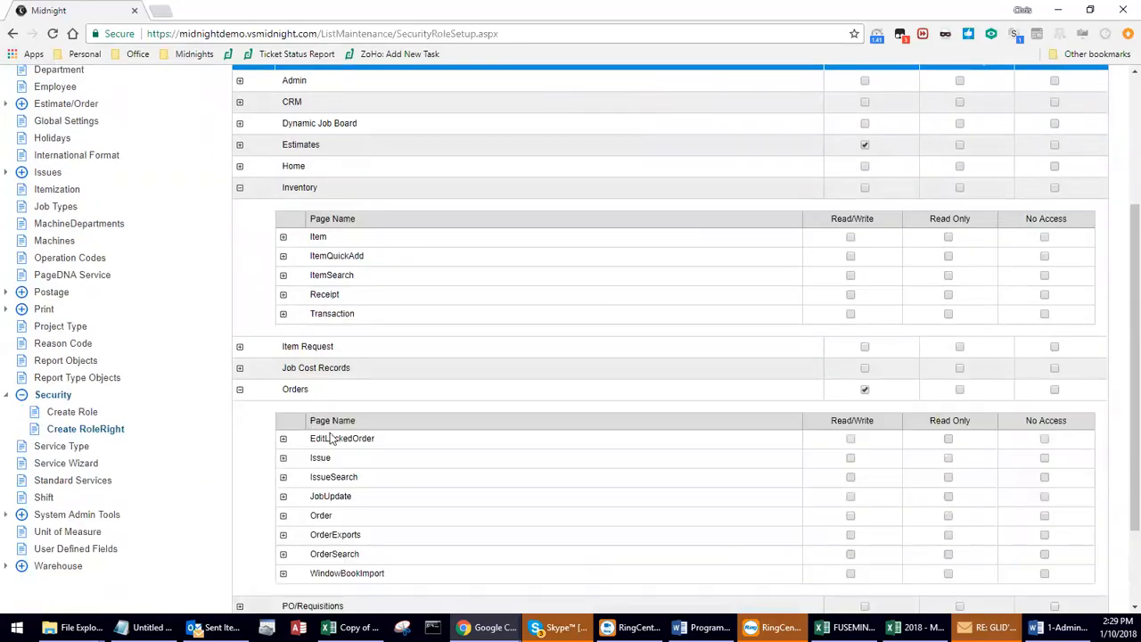
scroll(331, 440, down, 1)
click(283, 444)
scroll(450, 427, down, 3)
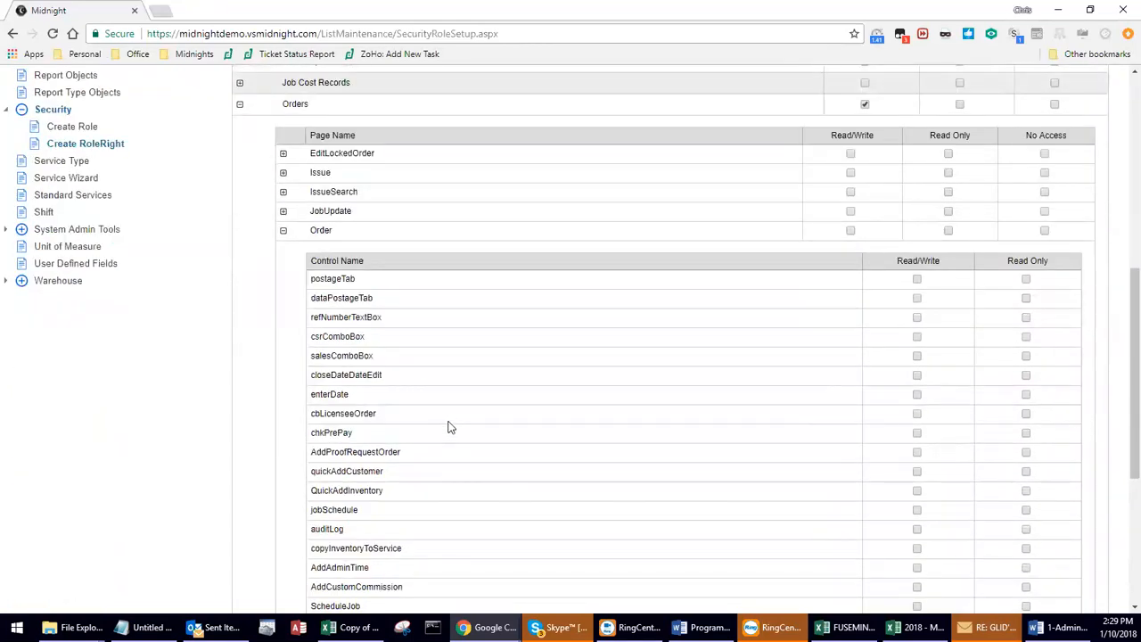
scroll(449, 426, down, 2)
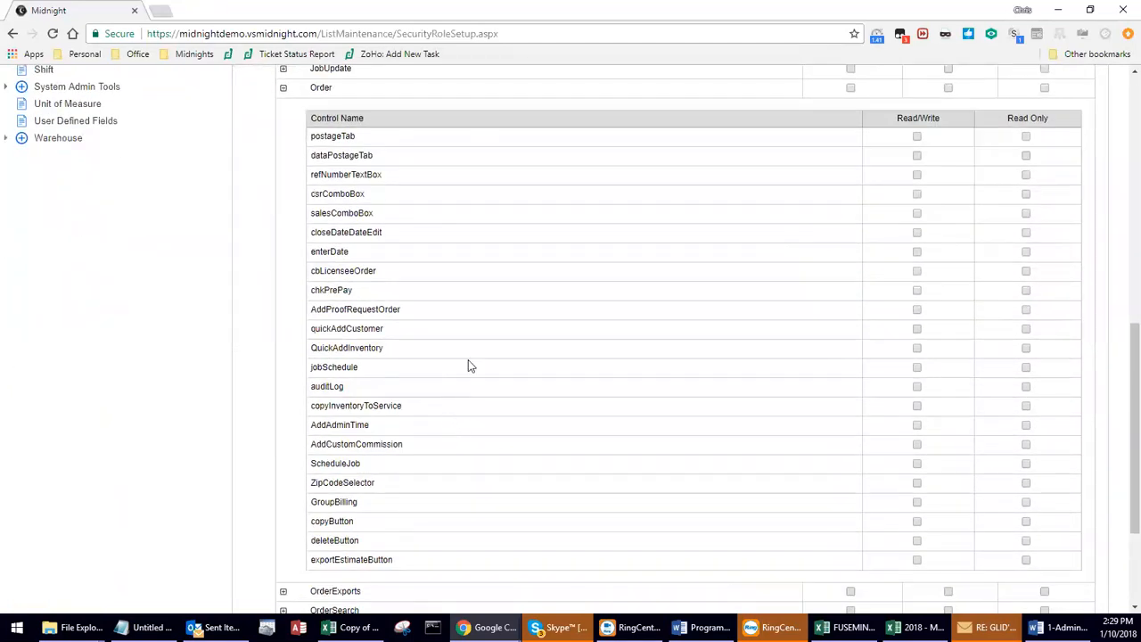
click(1024, 558)
click(916, 540)
click(916, 520)
click(916, 502)
Submit the access rights for the Sales Manager role and acknowledge the save
scroll(873, 519, up, 2)
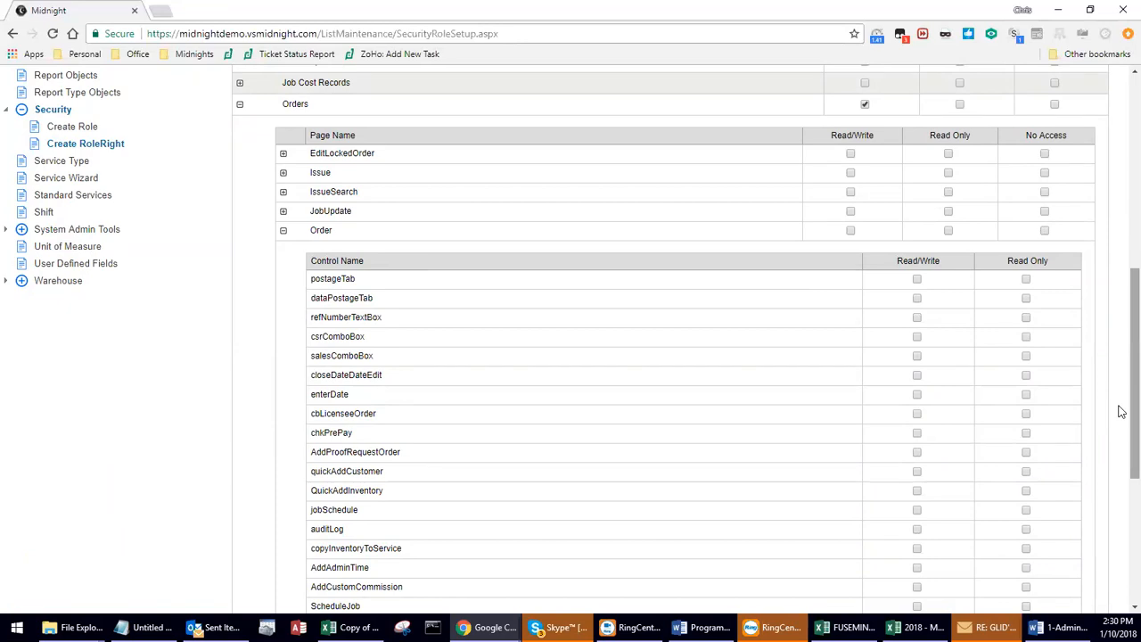
drag(1121, 411, 1117, 287)
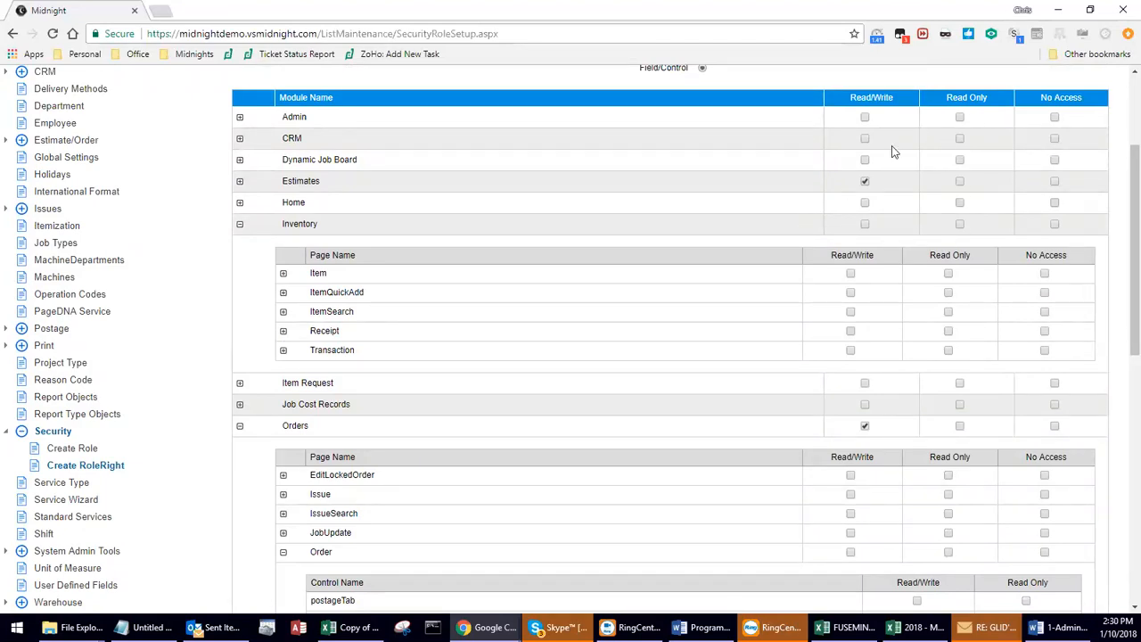
scroll(888, 253, up, 2)
click(1070, 197)
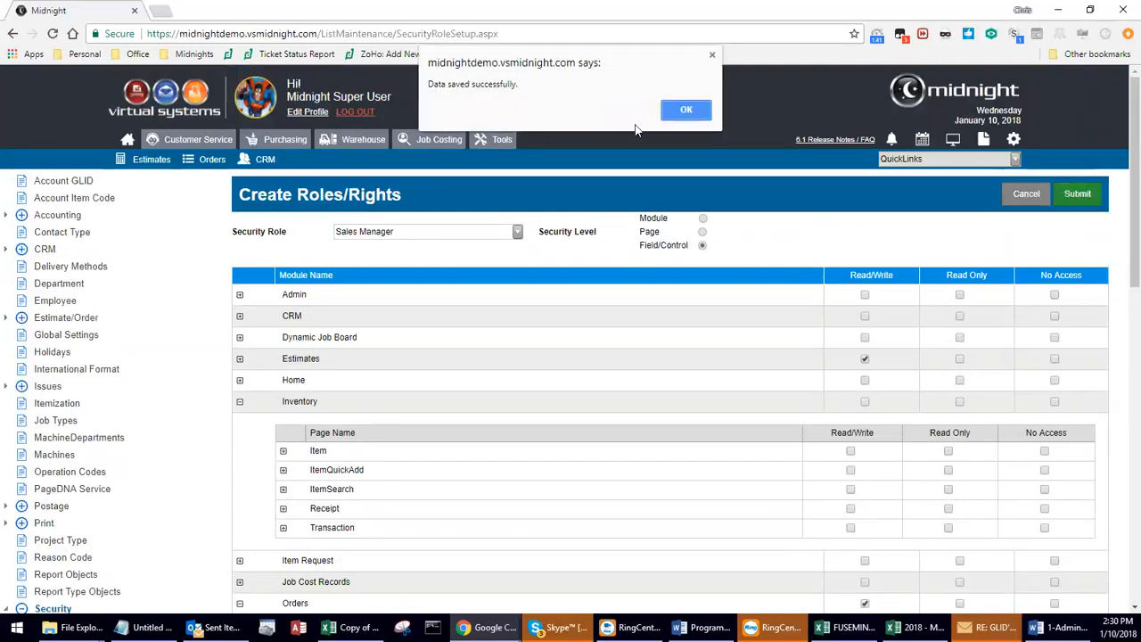
click(682, 110)
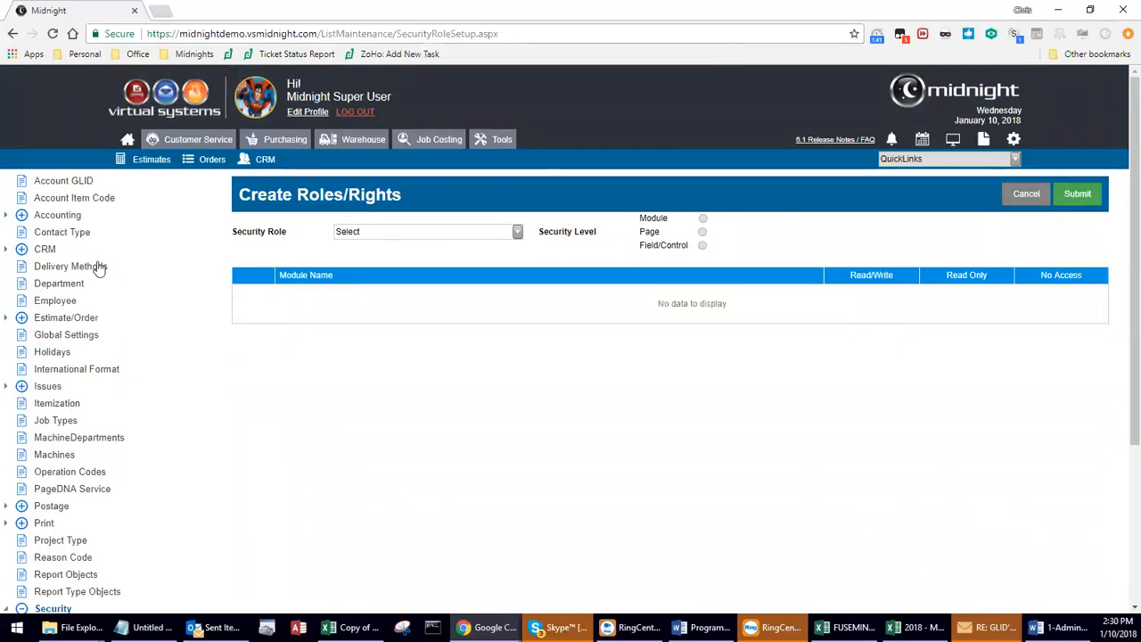
Collapse the Security group and review the Service Type list, checking the sort order of its services
scroll(97, 265, down, 3)
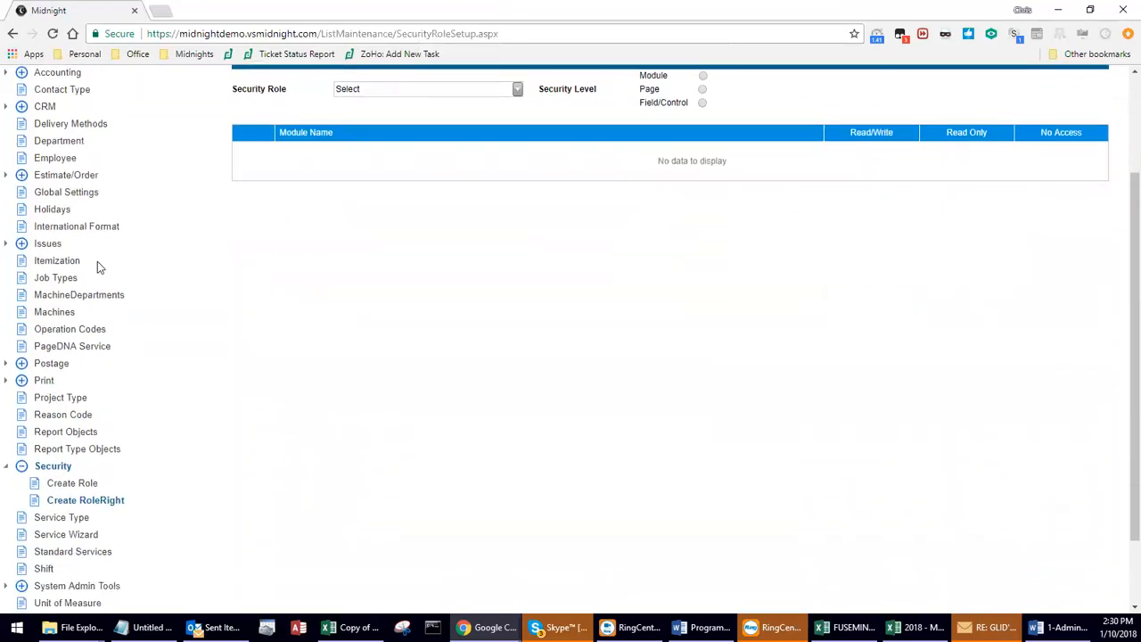
click(7, 395)
click(74, 431)
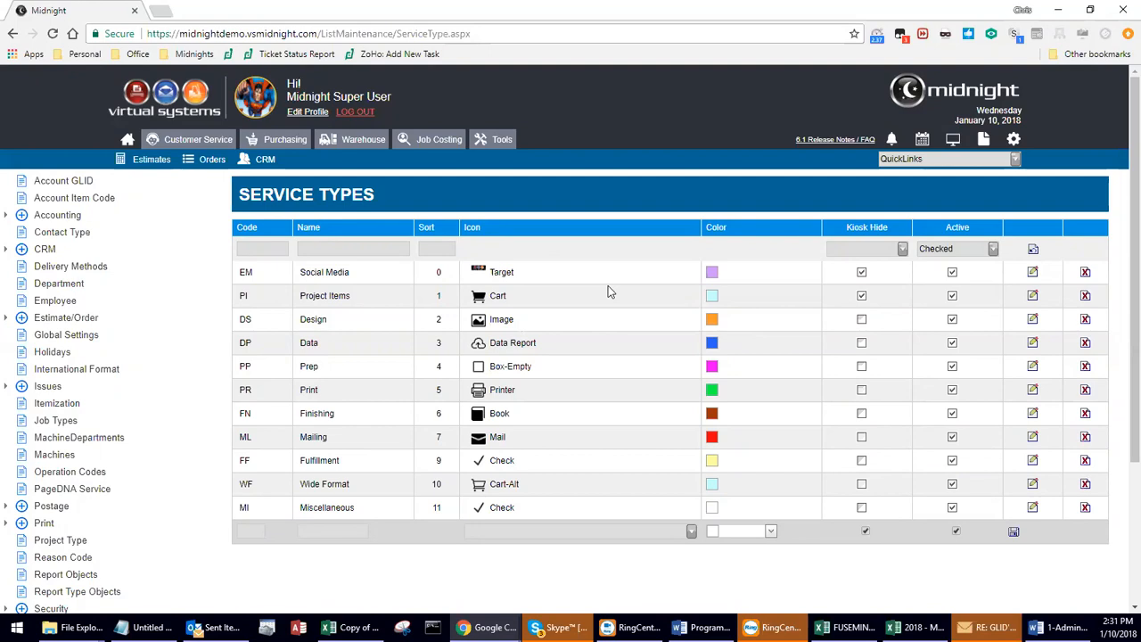
double_click(438, 275)
click(441, 321)
Open the Standard Services list and look through the services with their types, codes and actions
scroll(452, 343, down, 3)
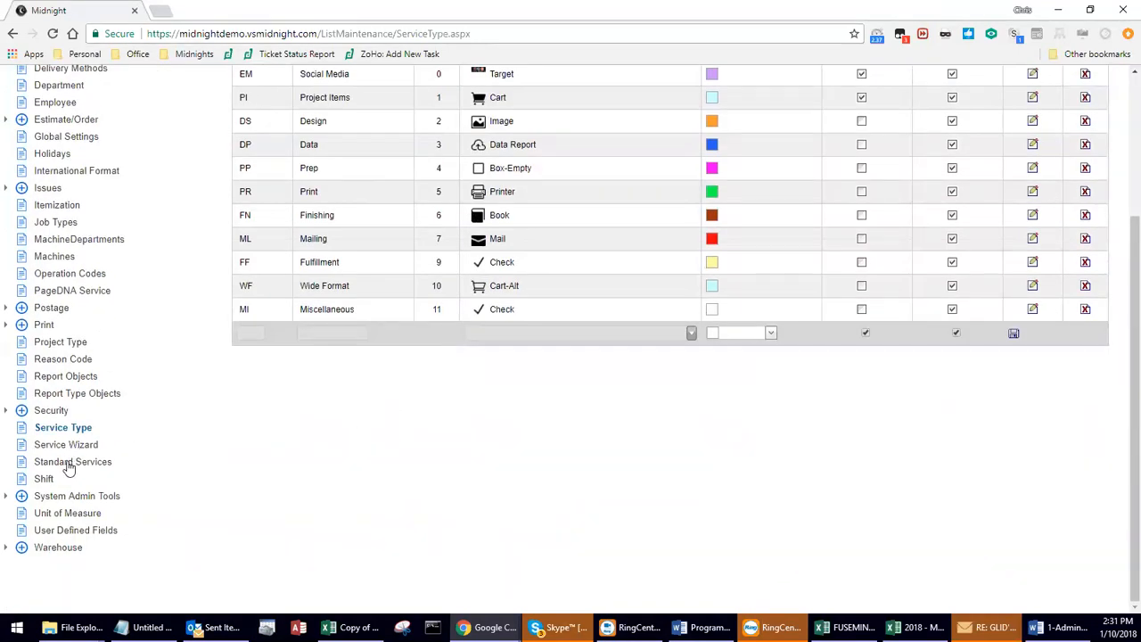
click(101, 463)
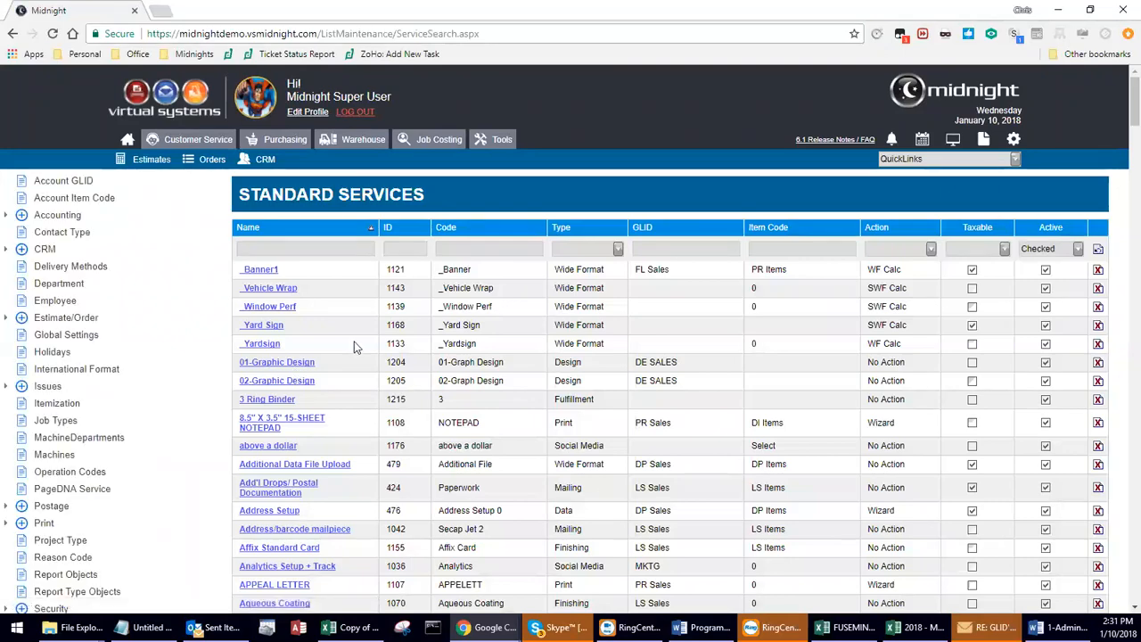
scroll(356, 343, down, 3)
scroll(357, 343, down, 3)
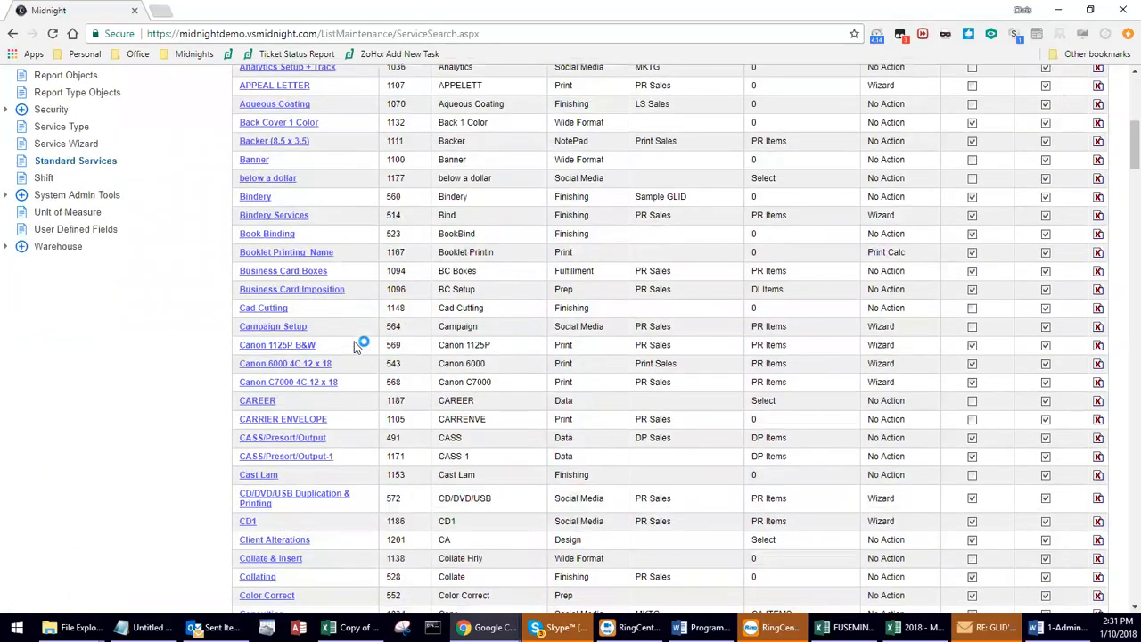
scroll(481, 412, up, 2)
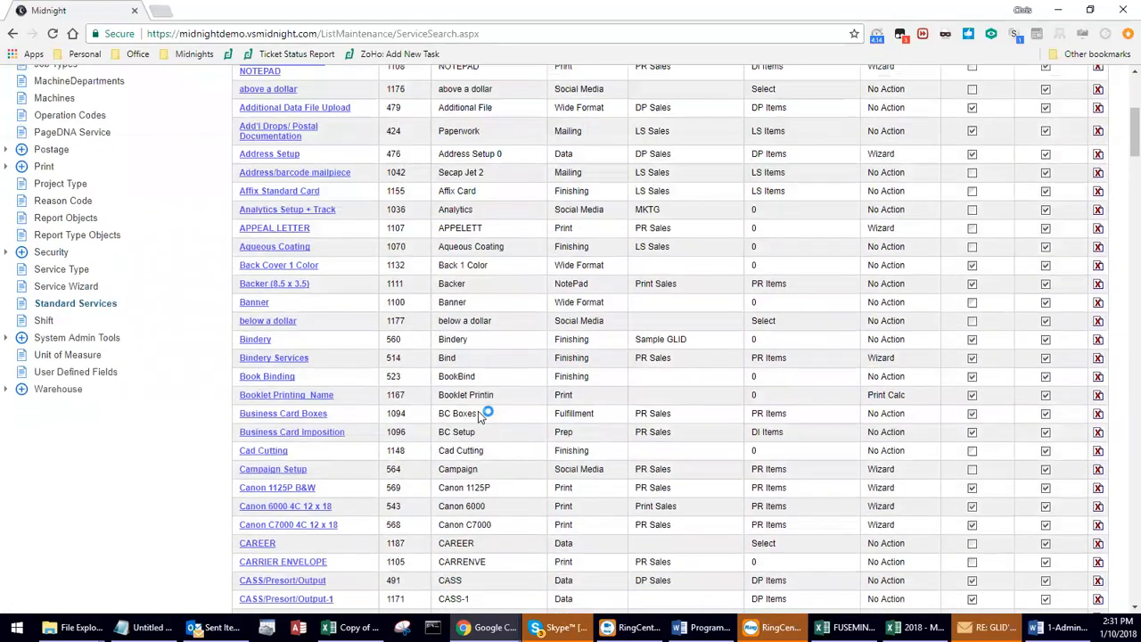
Review the Banner service's pricing matrix and service action options, then cancel back to the Standard Services list and browse its entries
click(252, 304)
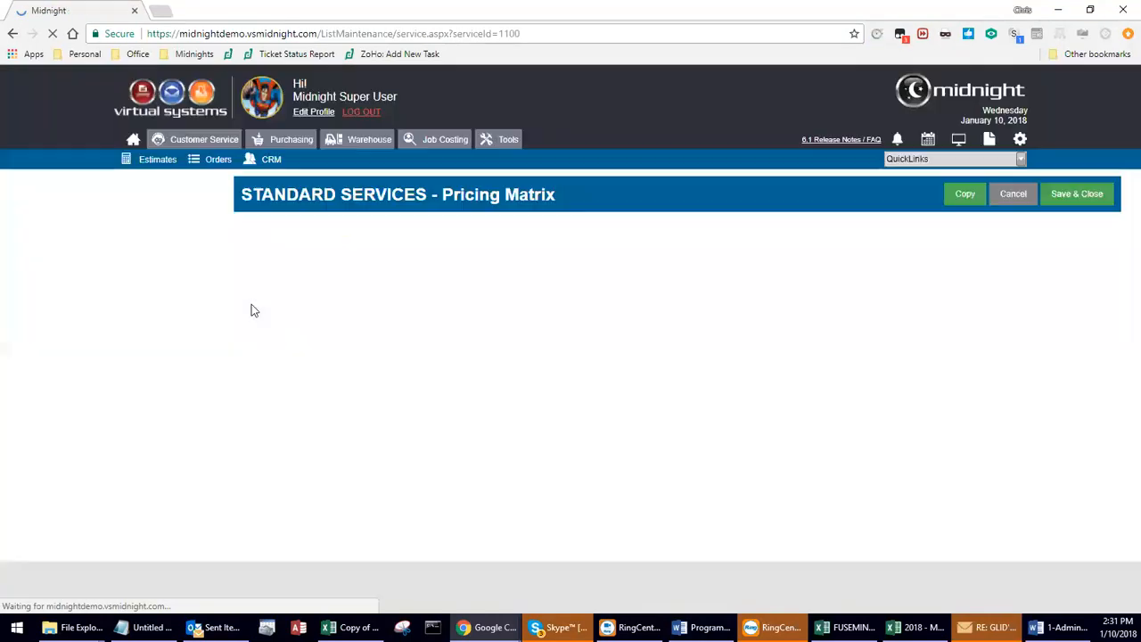
click(410, 310)
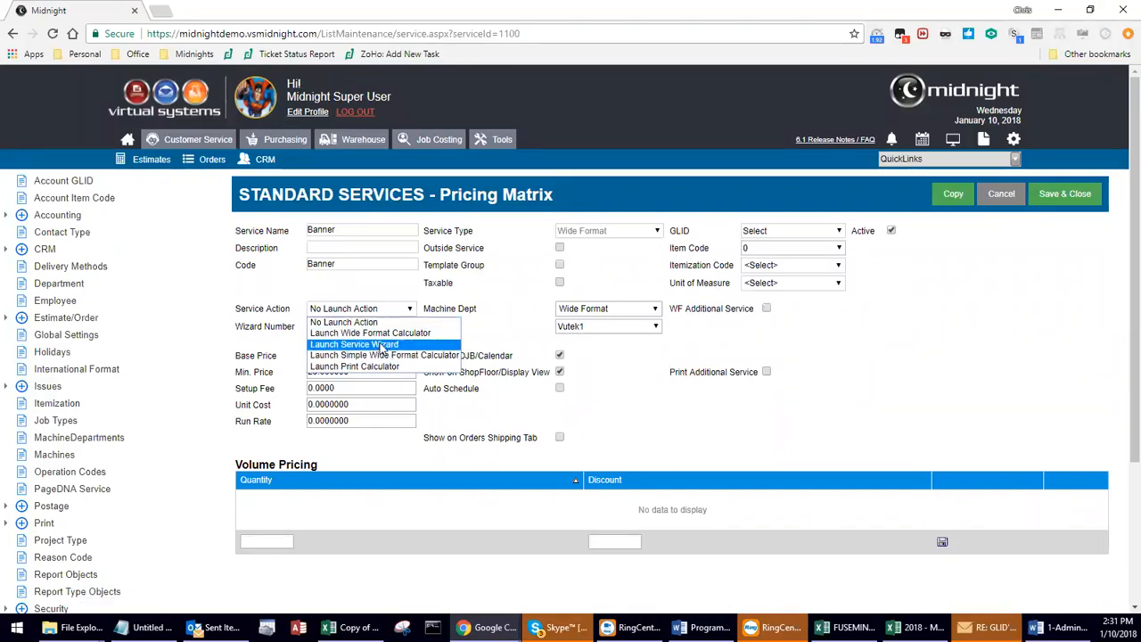
click(385, 285)
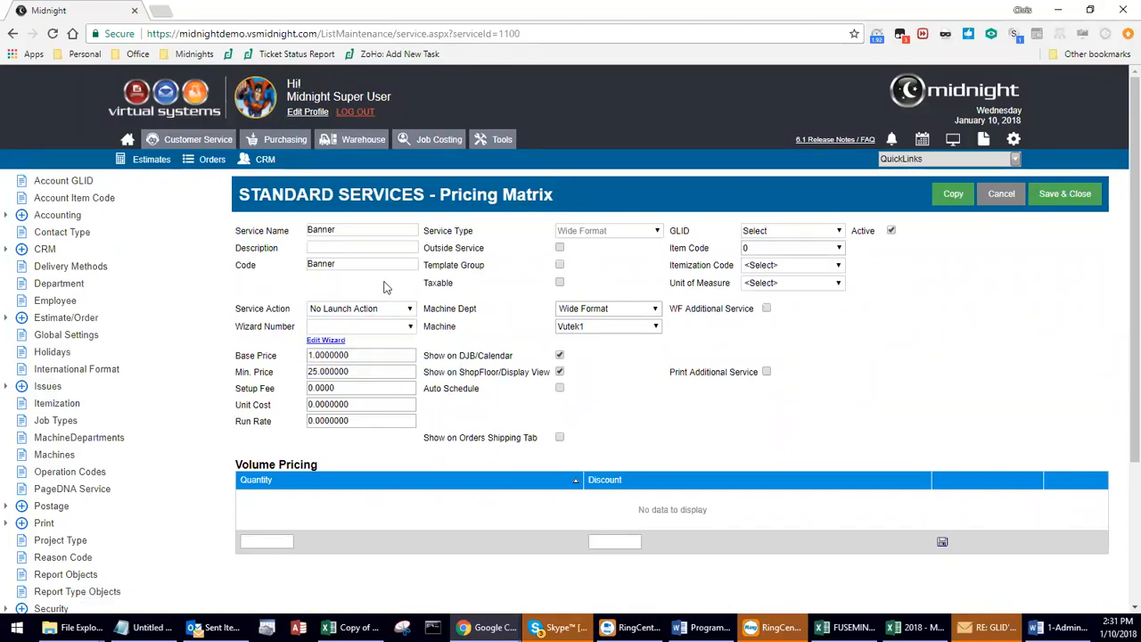
click(991, 210)
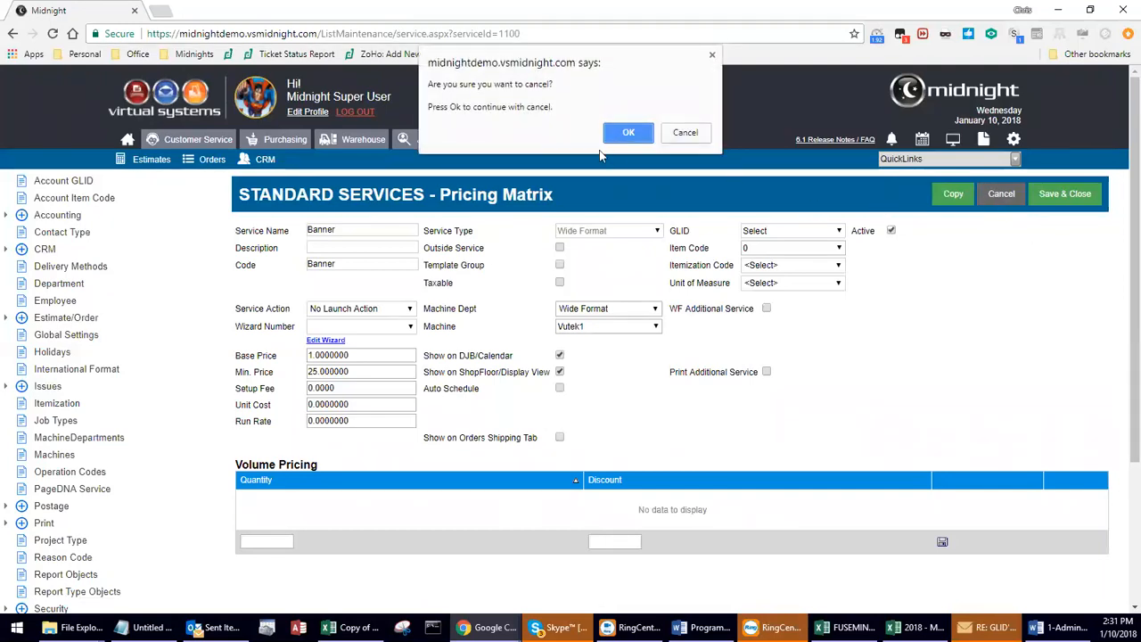
click(628, 132)
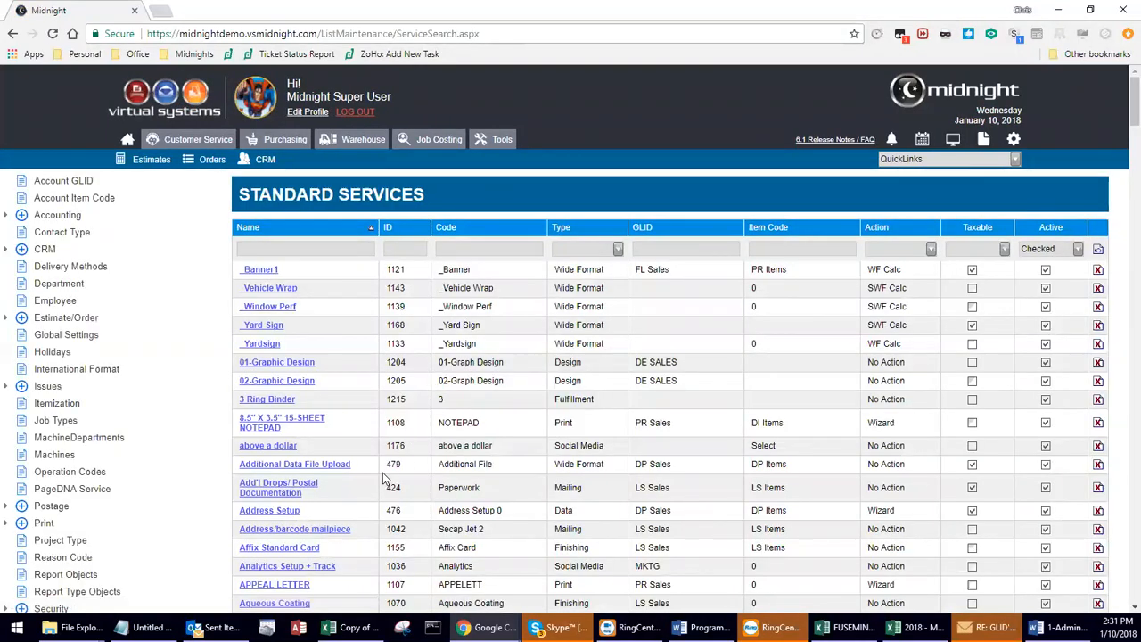
scroll(382, 472, down, 1)
scroll(383, 476, down, 2)
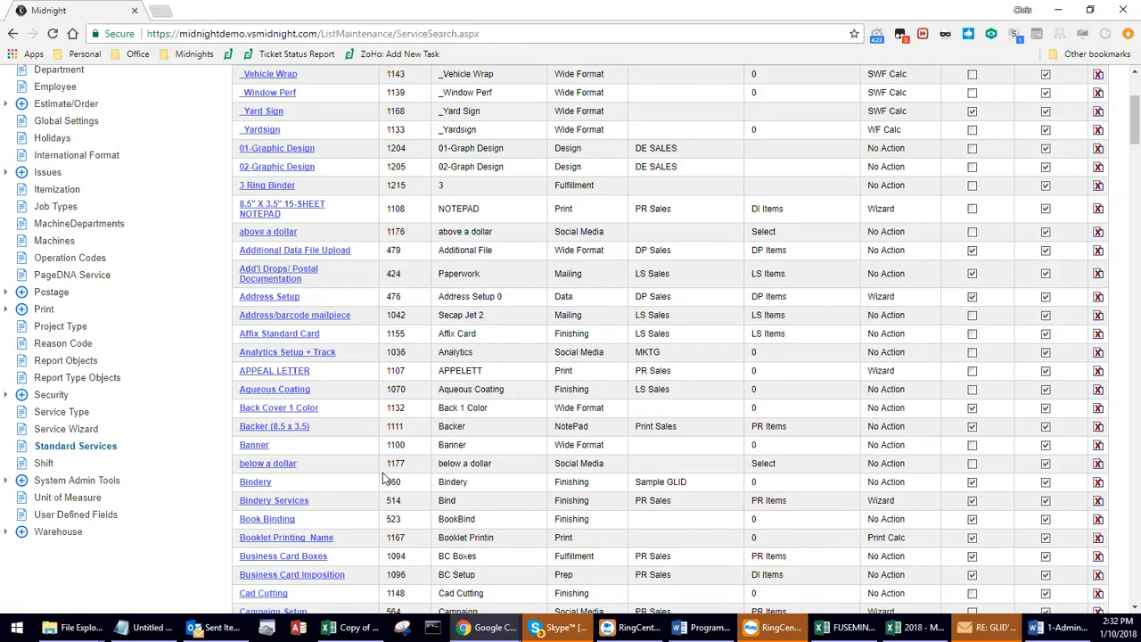
scroll(383, 479, up, 3)
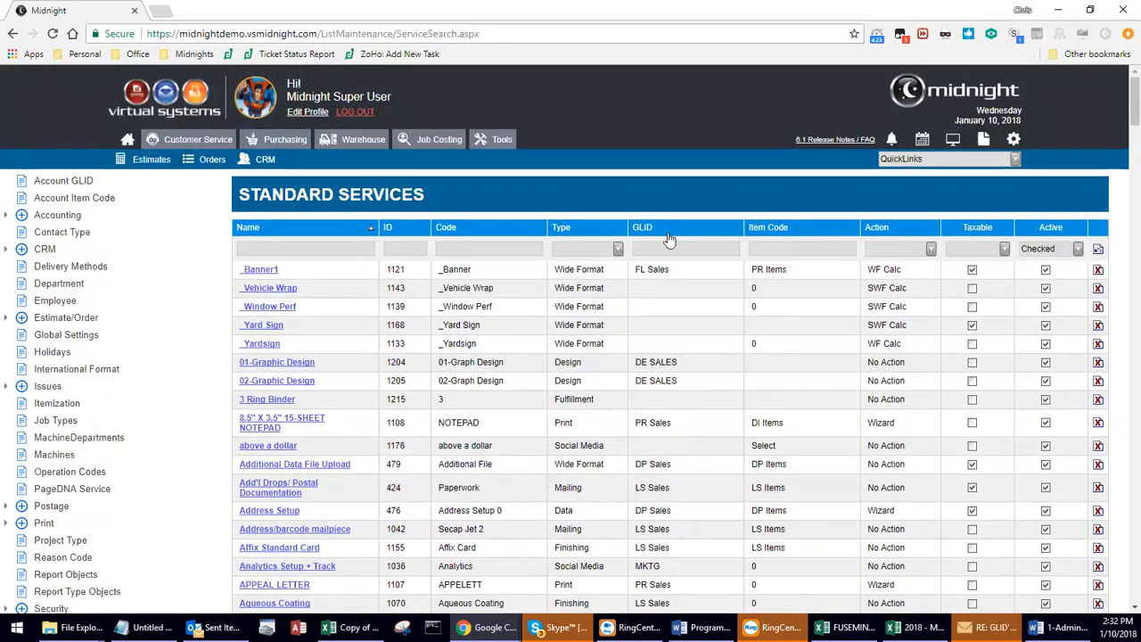
Check the quick link for adding a standard service, and save the 01-Graphic Design service as inactive
click(895, 158)
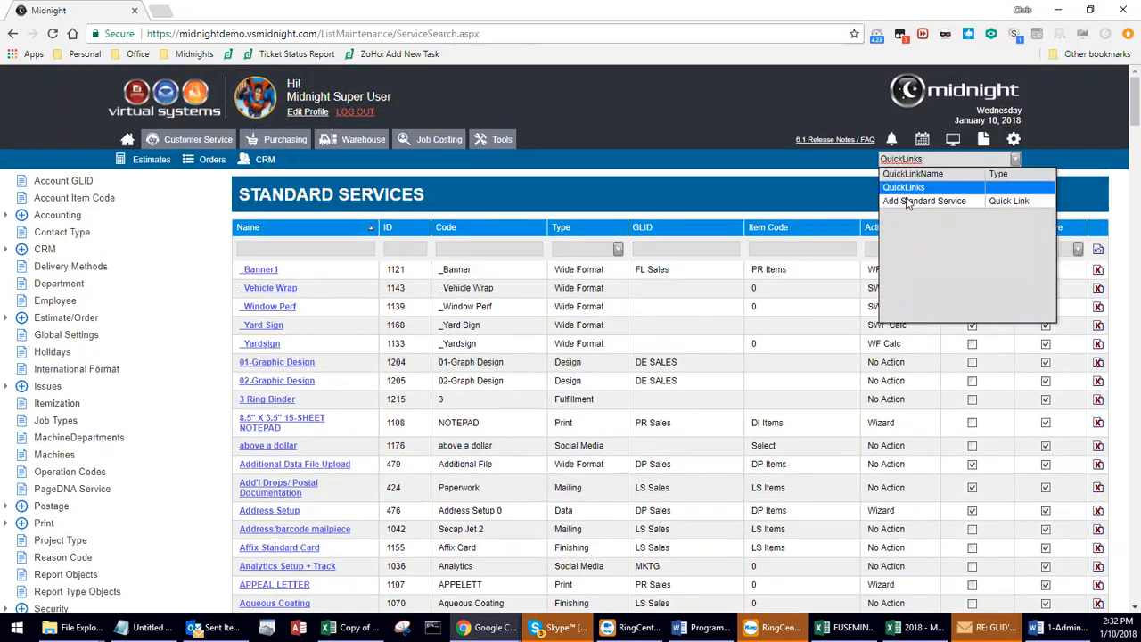
click(917, 204)
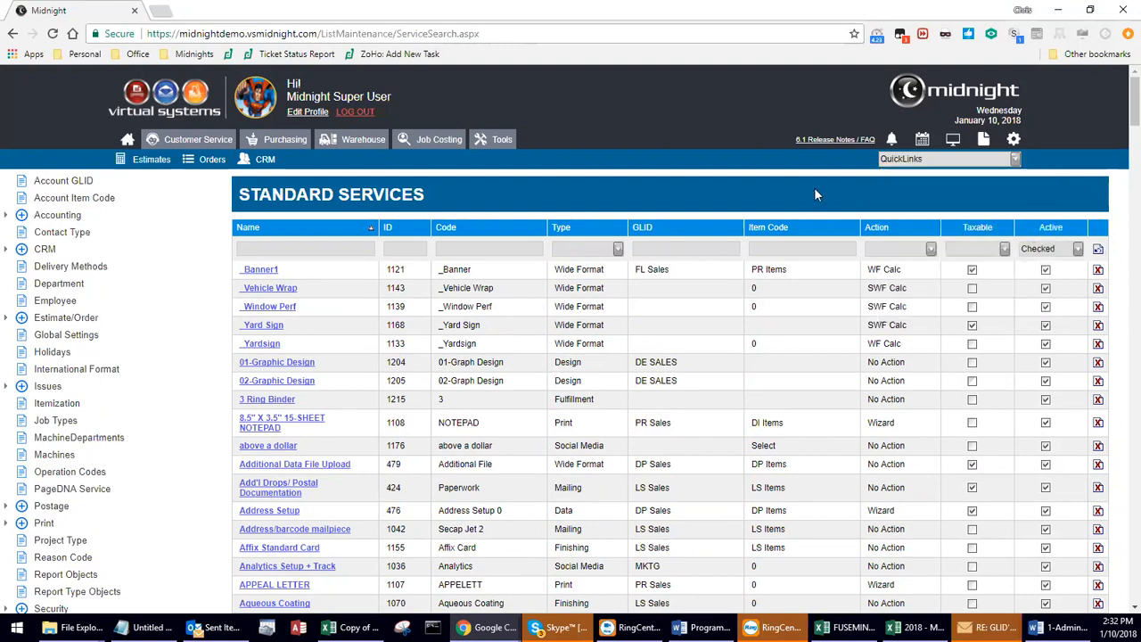
click(273, 370)
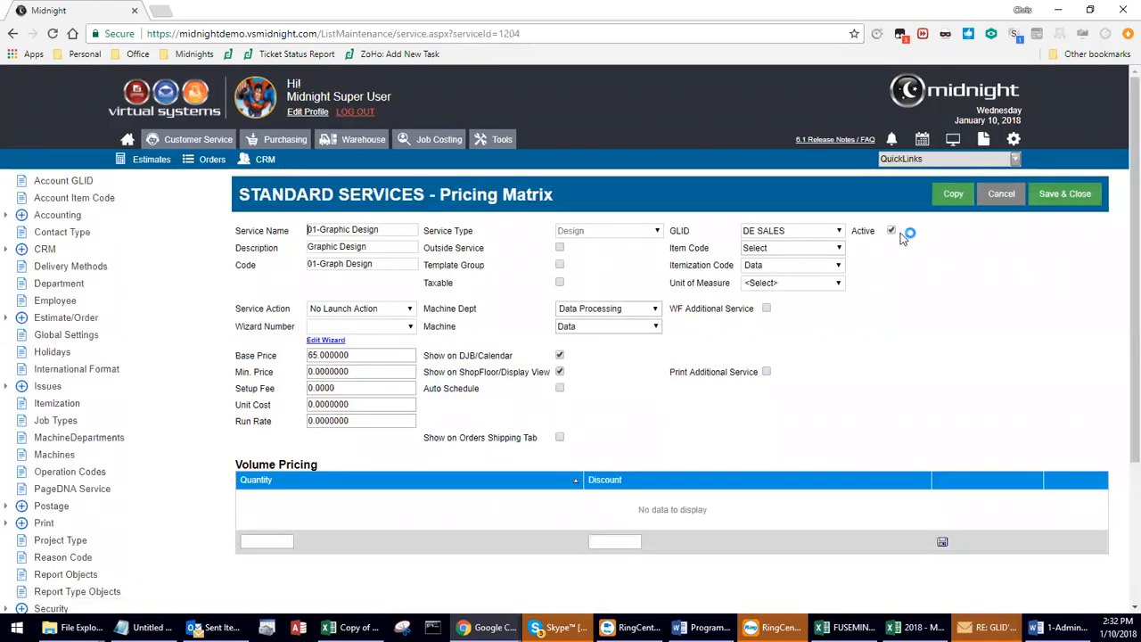
click(1067, 196)
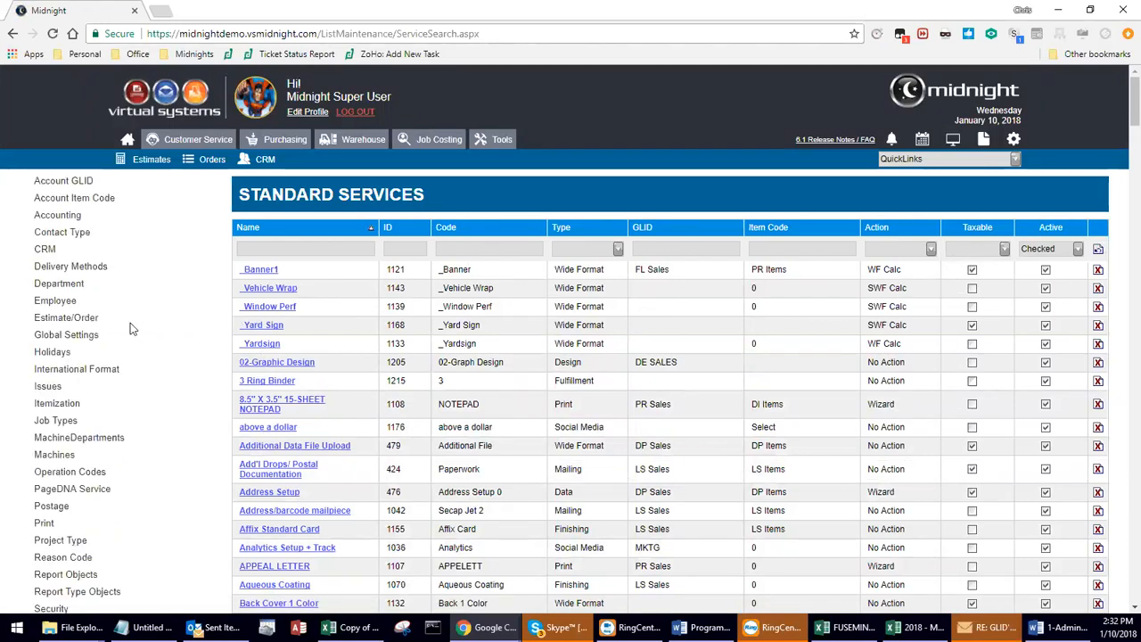
Open the User Defined Fields list and display the fields of the Order module
scroll(130, 328, down, 5)
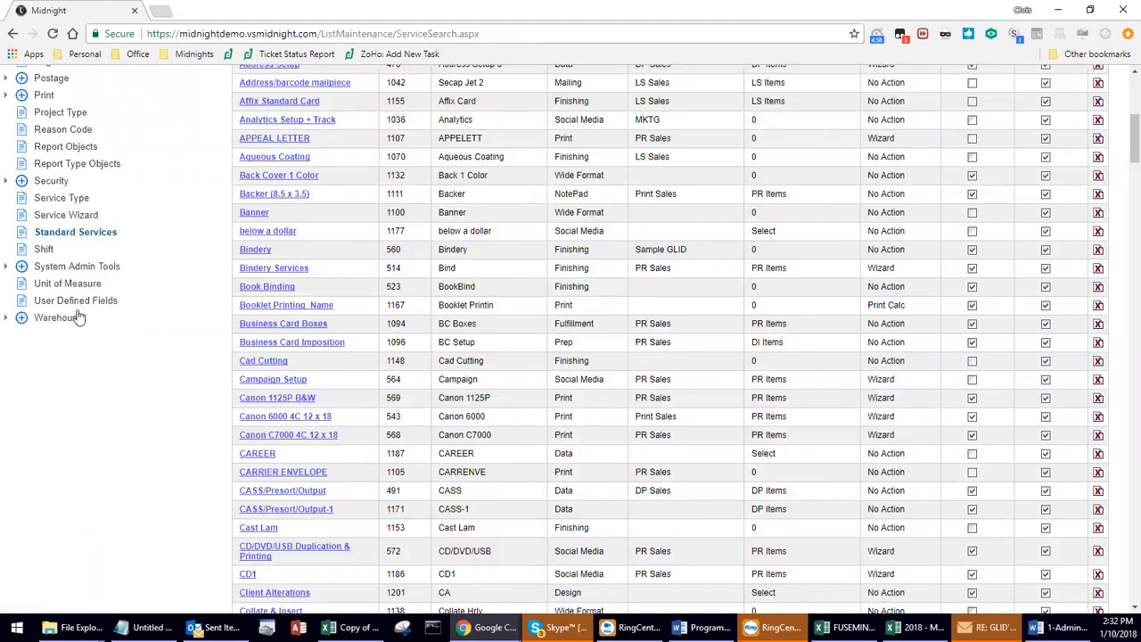
click(51, 303)
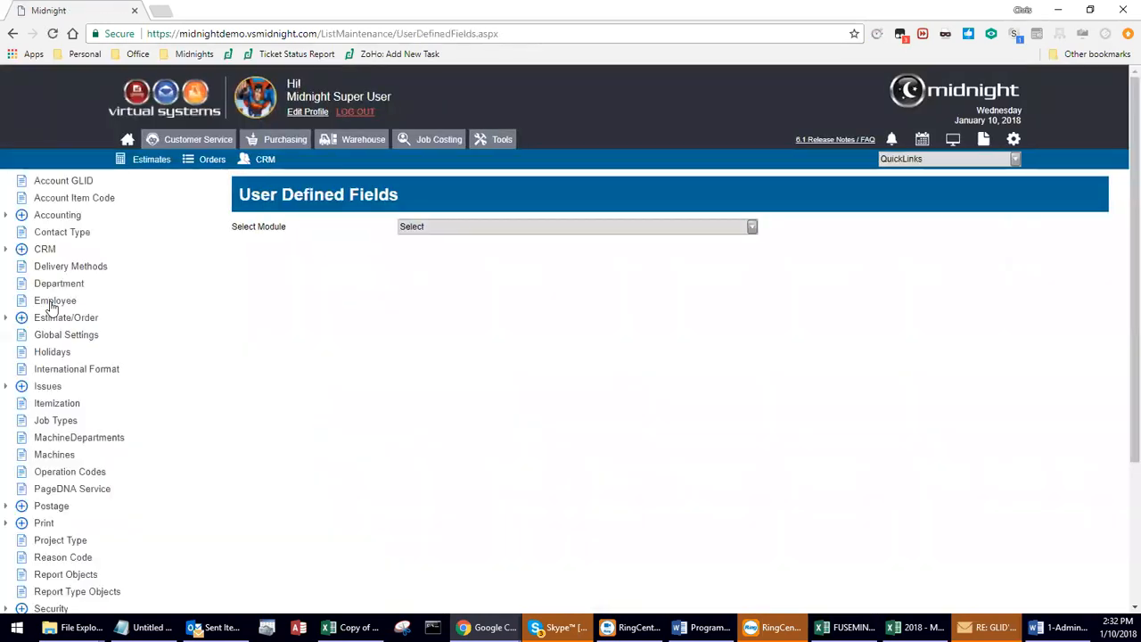
click(473, 225)
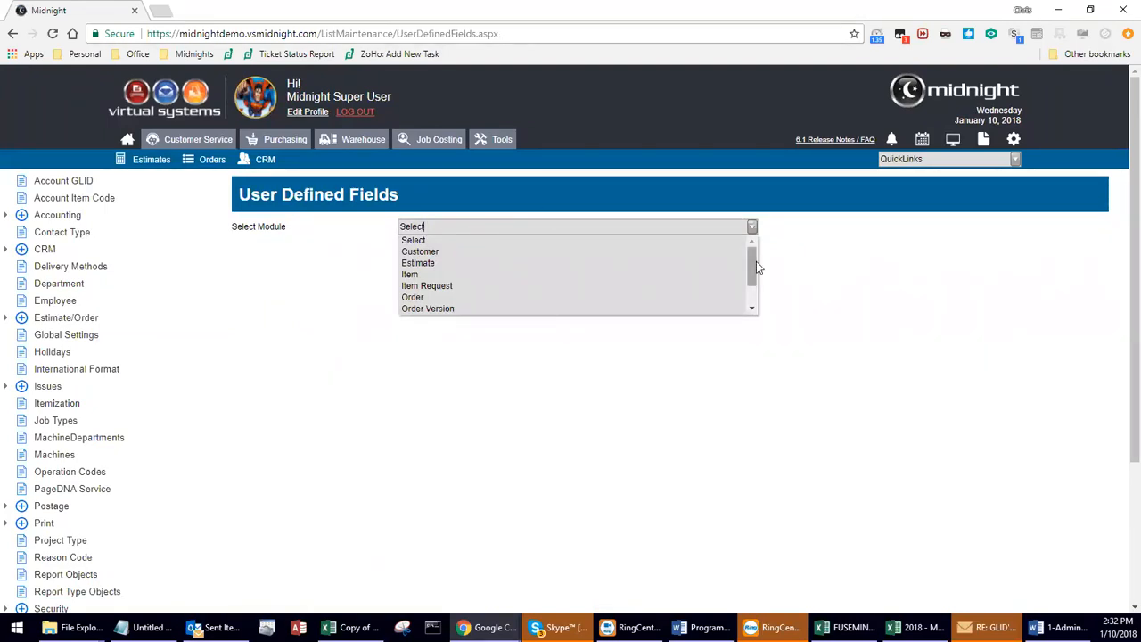
drag(753, 264, 751, 296)
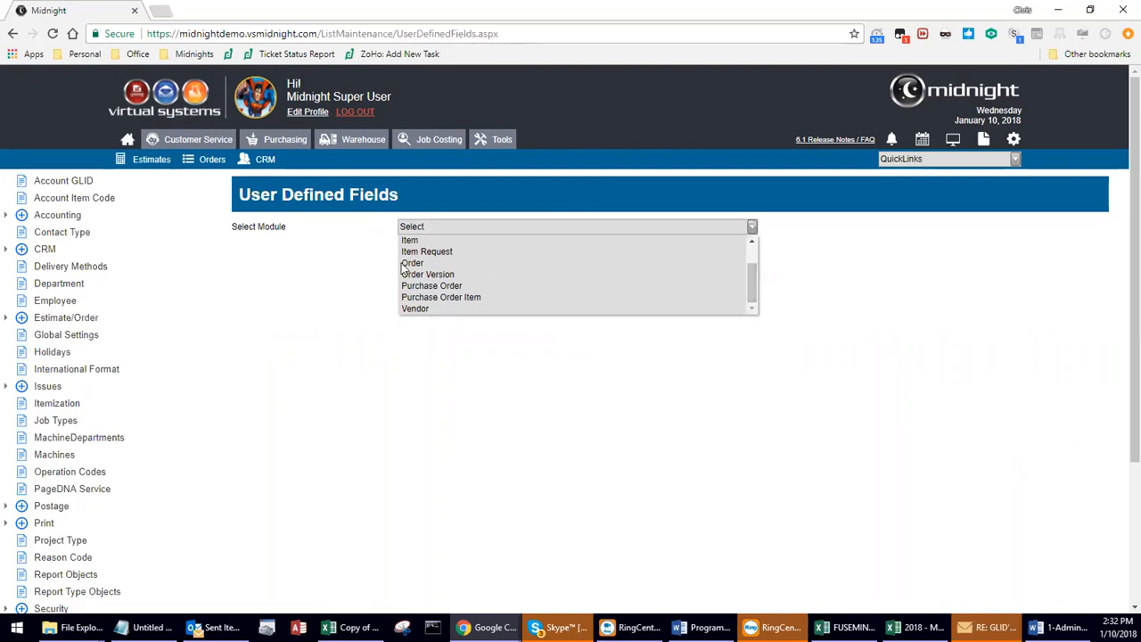
click(420, 265)
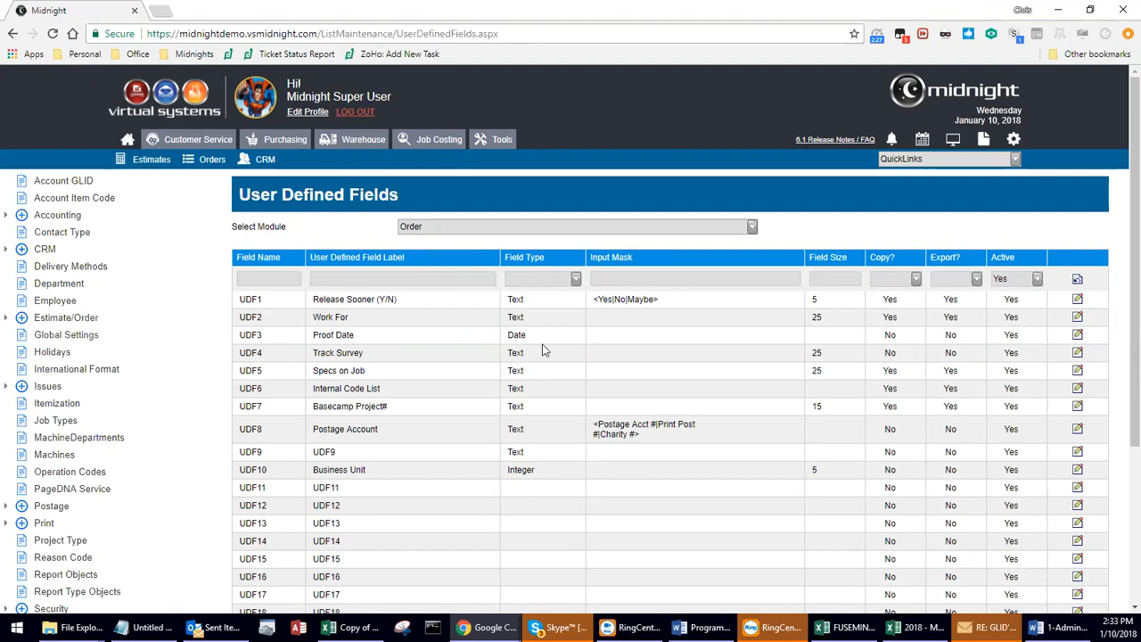
Review the available field types and the input mask of the Release Sooner (Y/N) field
click(575, 279)
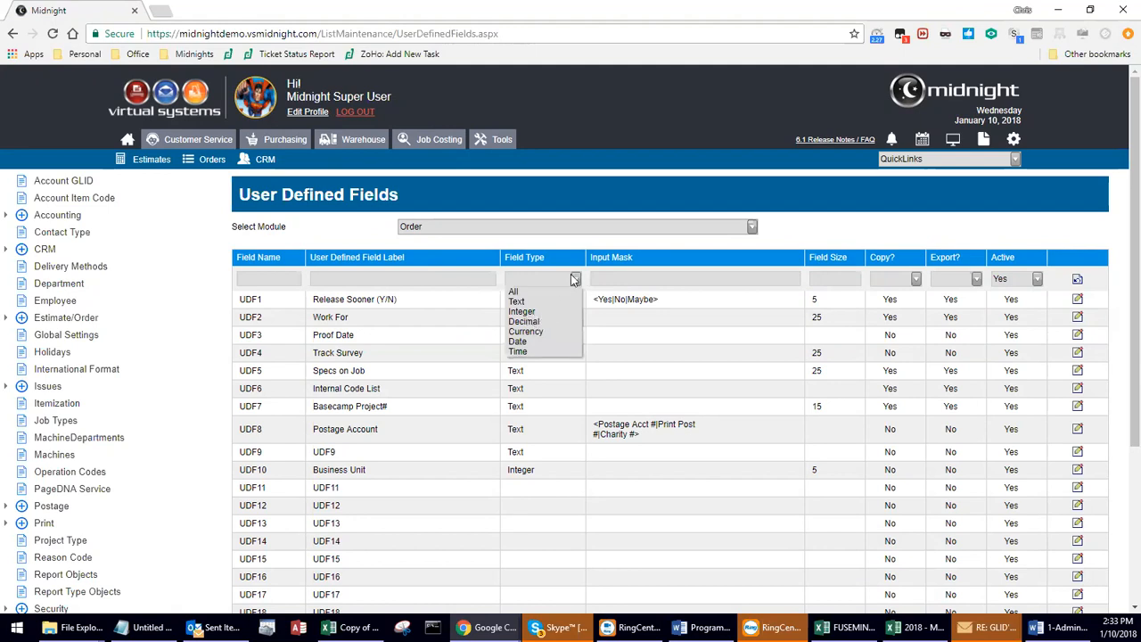
click(576, 279)
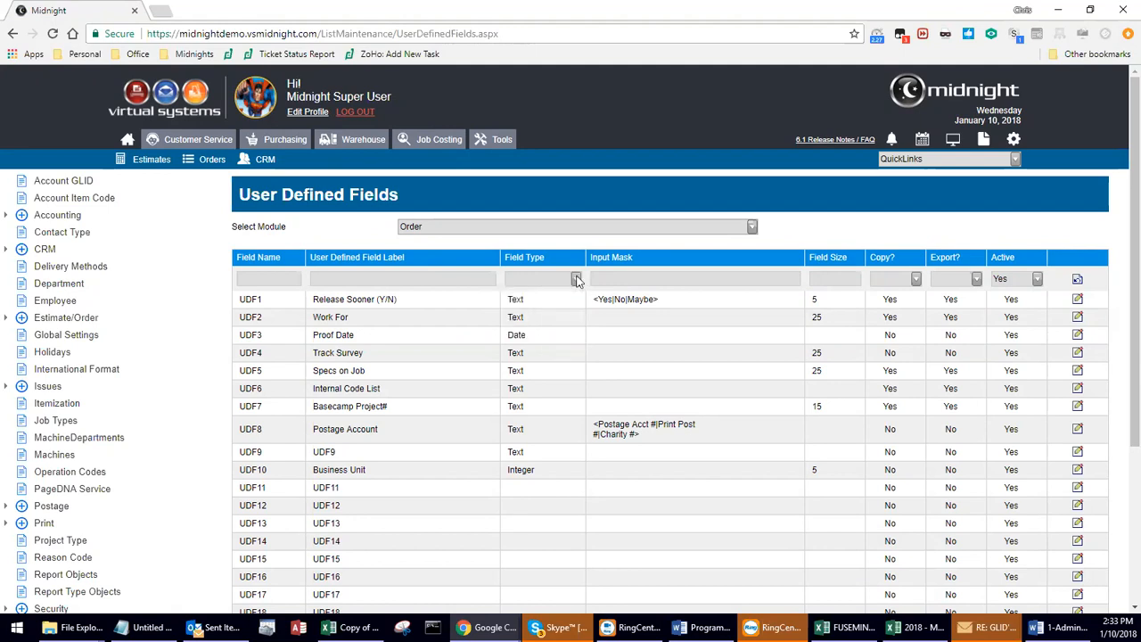
click(644, 280)
drag(664, 301, 592, 301)
click(629, 279)
click(629, 282)
Glance at the module choices and check the export setting of the Release Sooner (Y/N) field
click(752, 229)
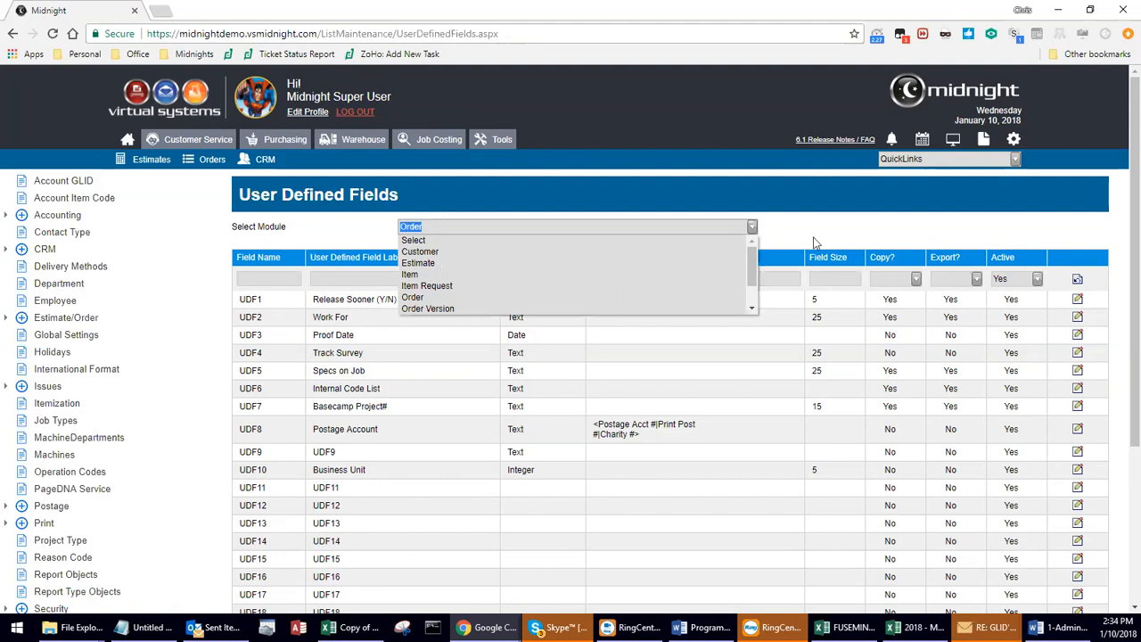
click(851, 233)
drag(960, 307, 944, 304)
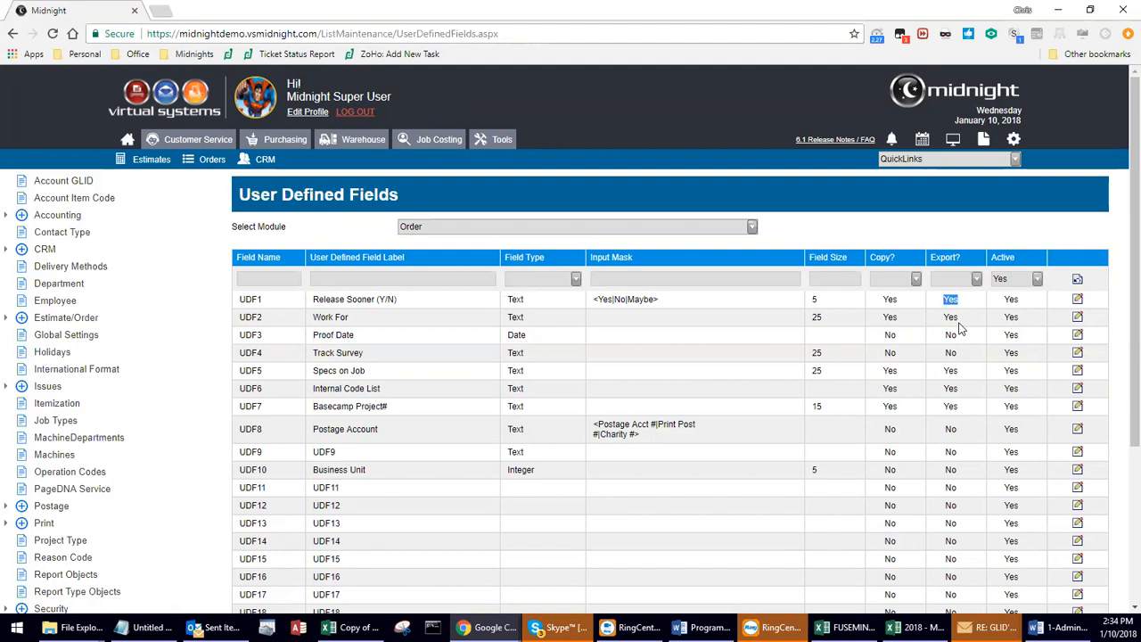
Look through all modules that support user defined fields, keeping Order as the selected module
click(751, 228)
scroll(534, 274, down, 1)
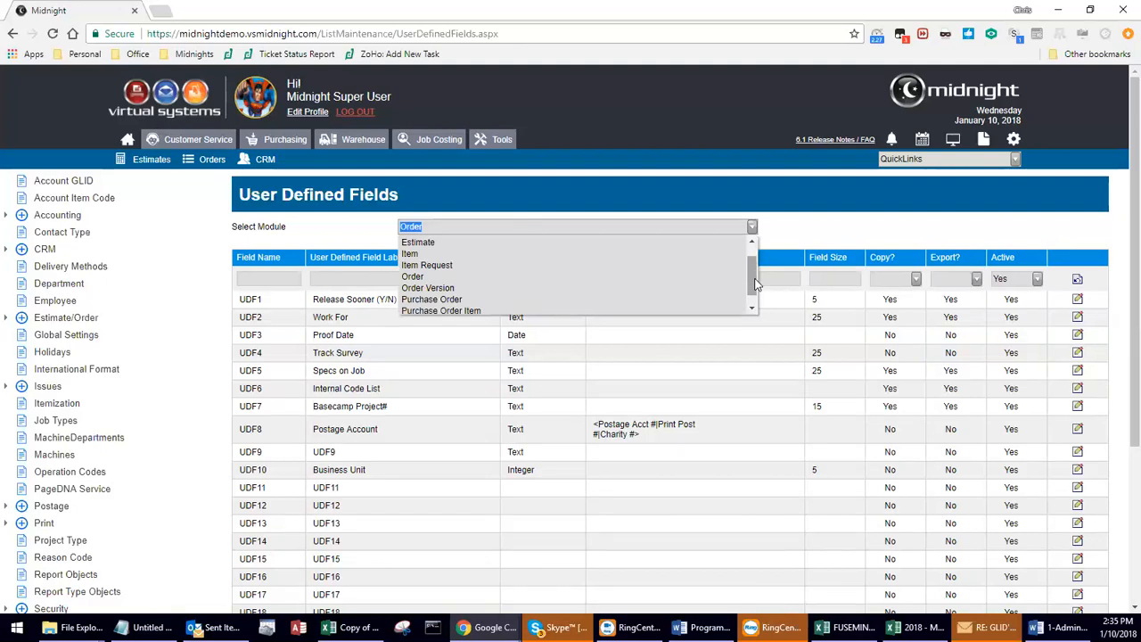
drag(754, 283, 761, 301)
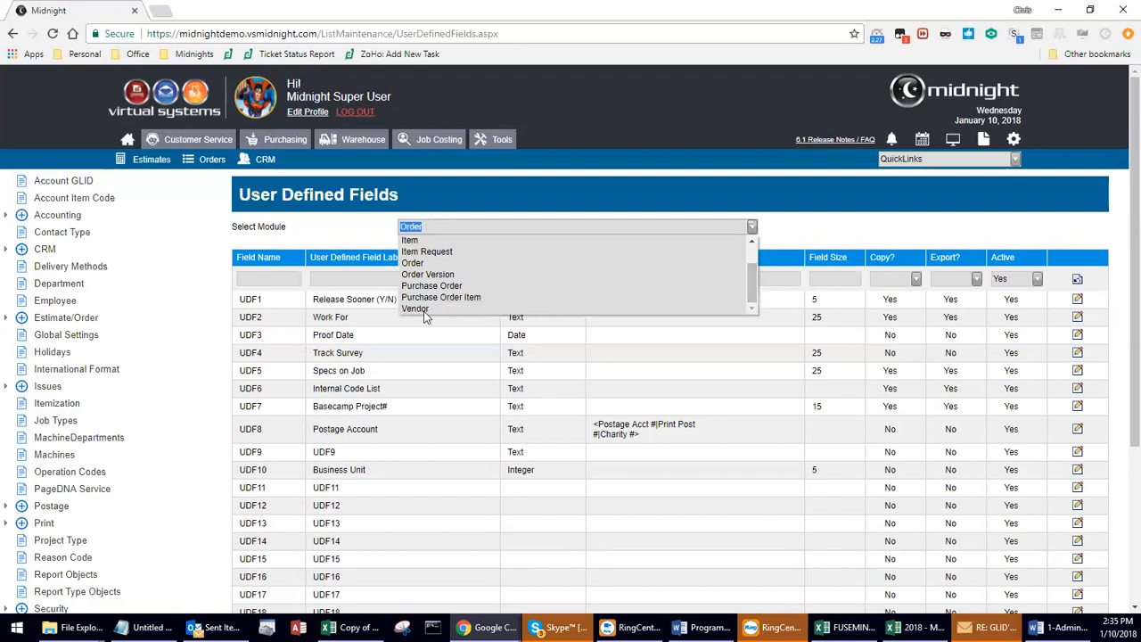
scroll(754, 294, up, 1)
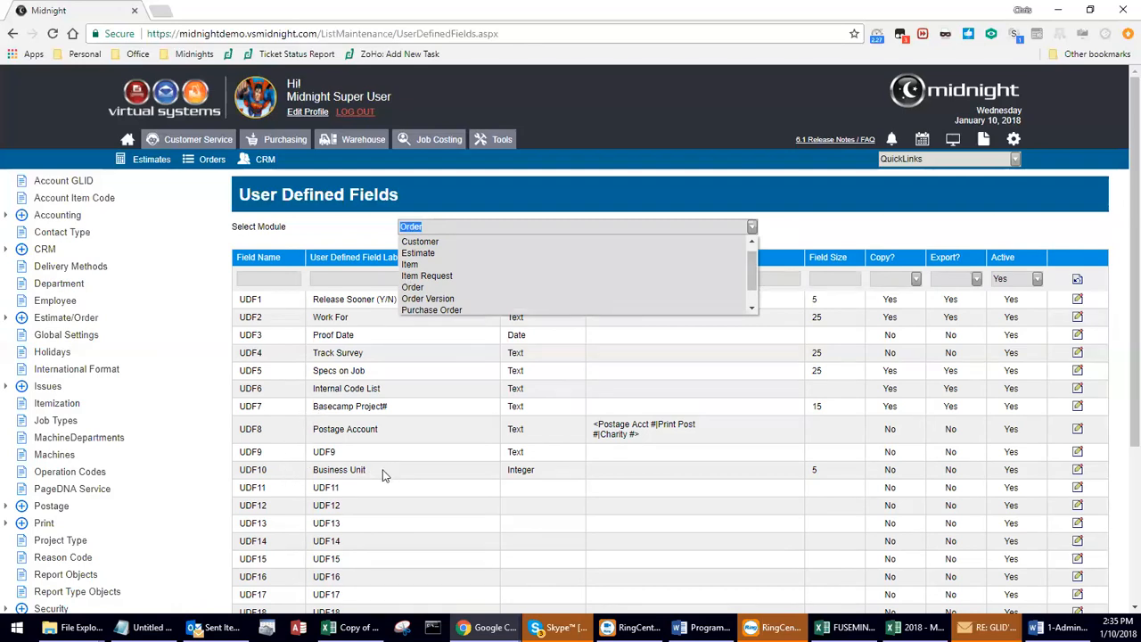
click(751, 229)
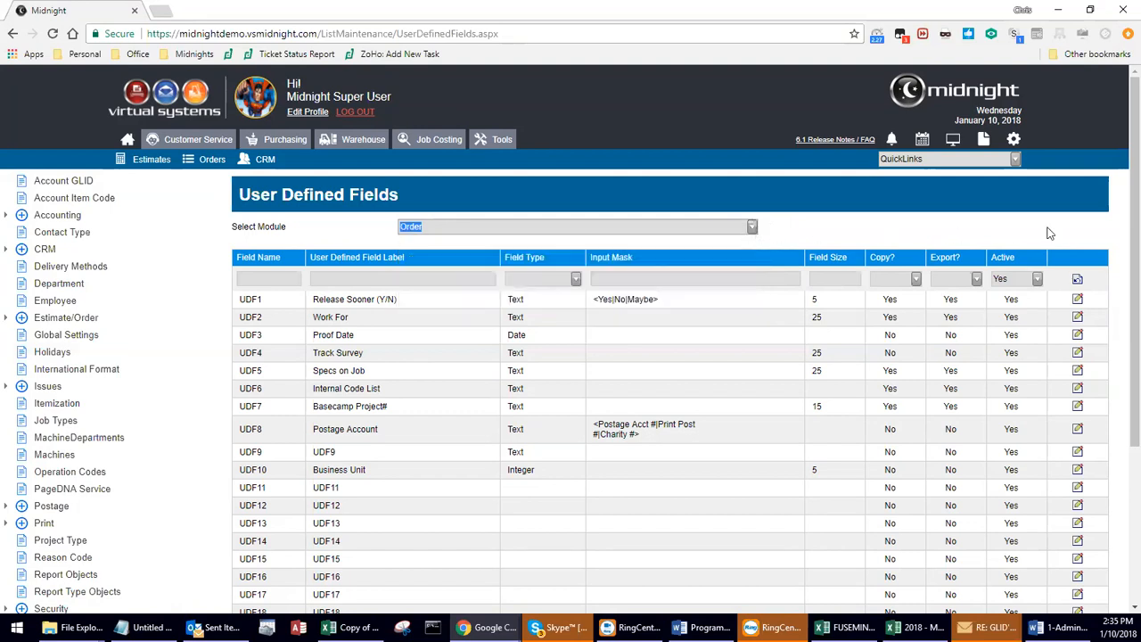
Look through the Order module's user defined fields down to UDF30 and return to the home page
scroll(1114, 258, down, 3)
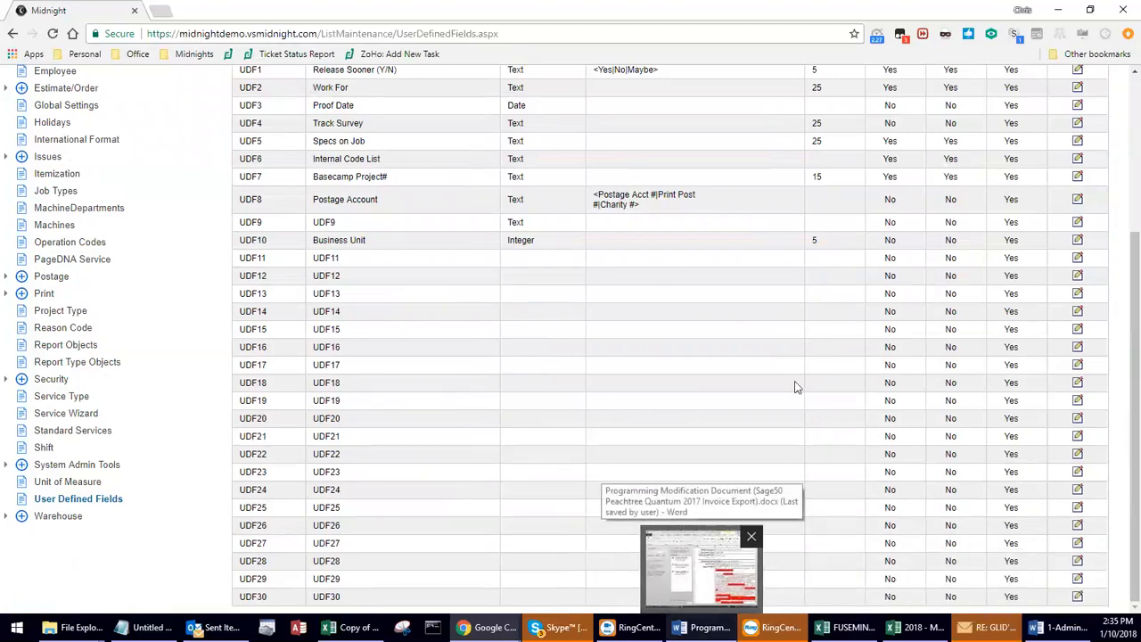
scroll(1120, 402, up, 2)
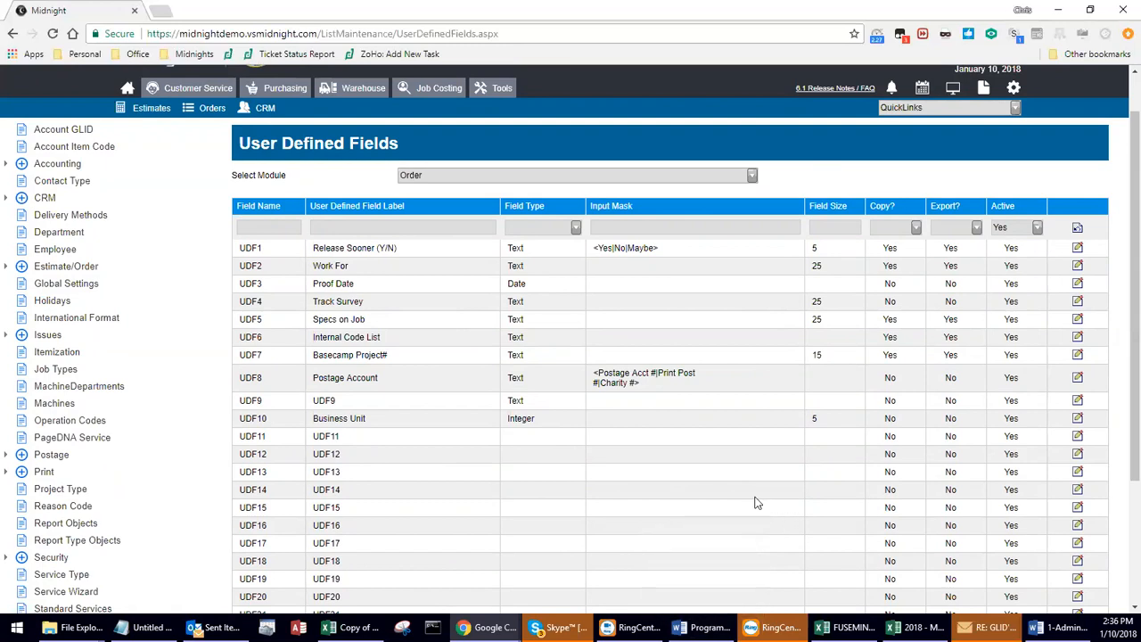
scroll(754, 503, down, 3)
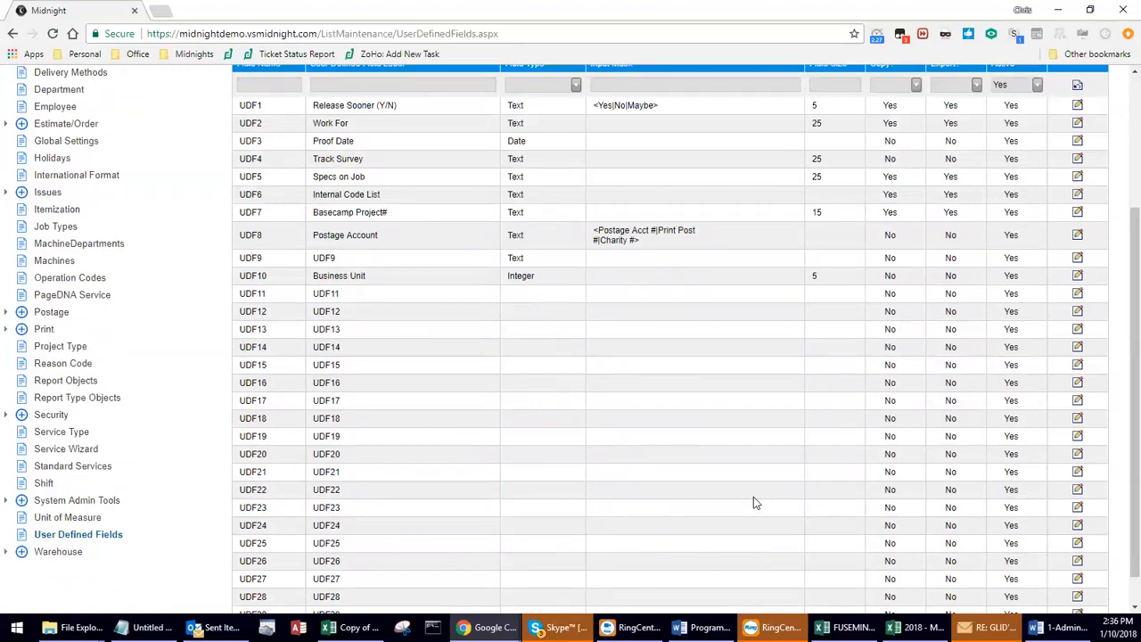
scroll(753, 504, up, 4)
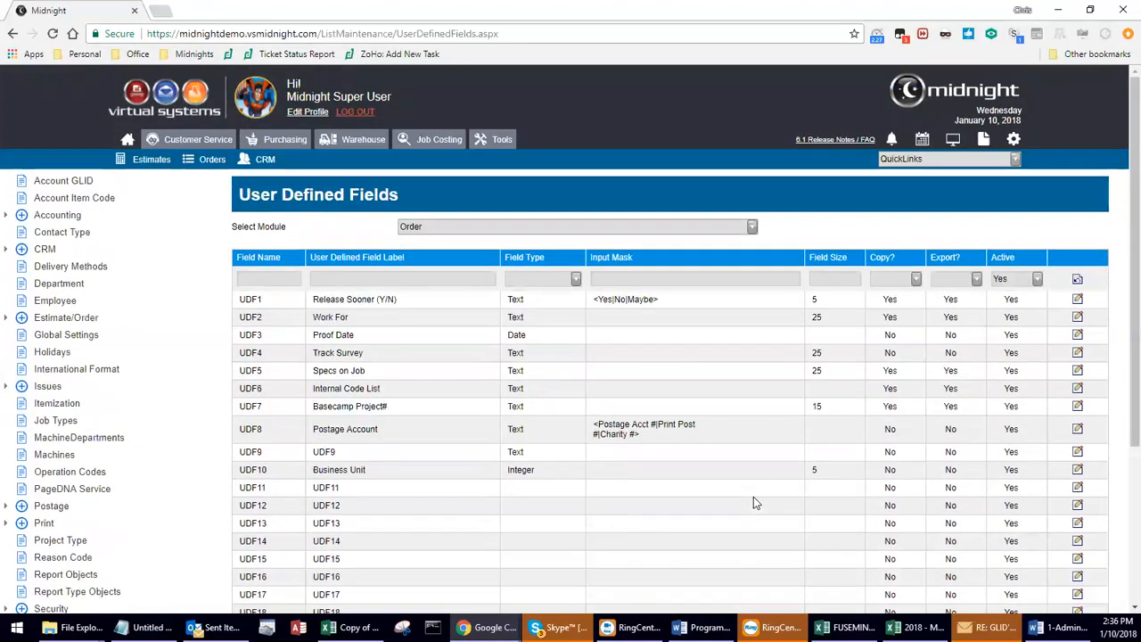
click(126, 141)
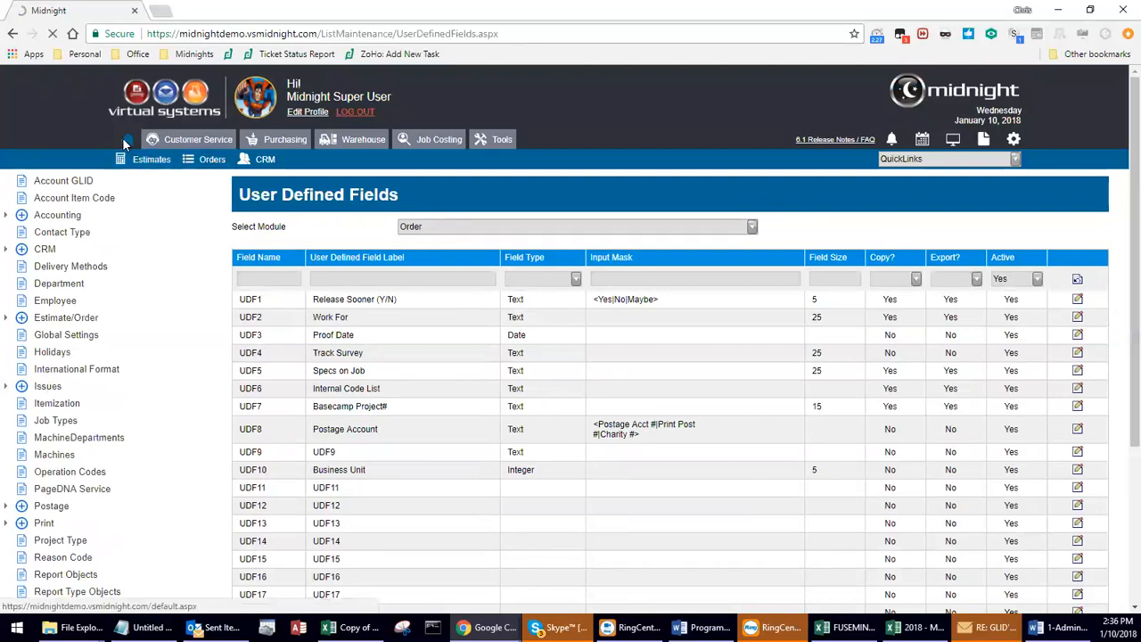